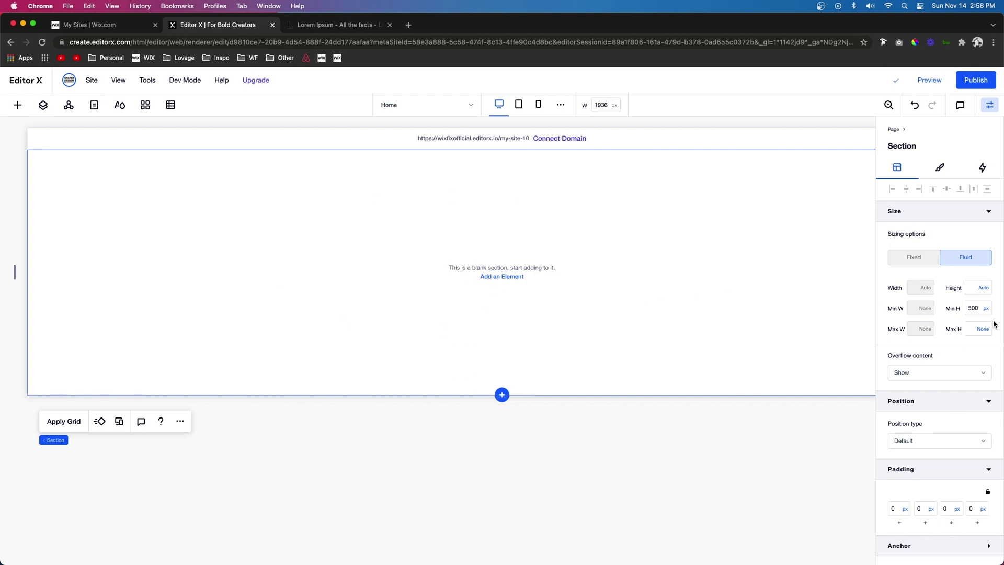
Set the section's minimum height to 100vh and undo the extra blank section that was added.
{"action": "left_click", "coordinate": [980, 309]}
{"action": "type", "text": "1"}
{"action": "key", "text": "Return"}
{"action": "left_click", "coordinate": [501, 394]}
{"action": "left_click", "coordinate": [470, 352]}
{"action": "key", "text": "super+z"}
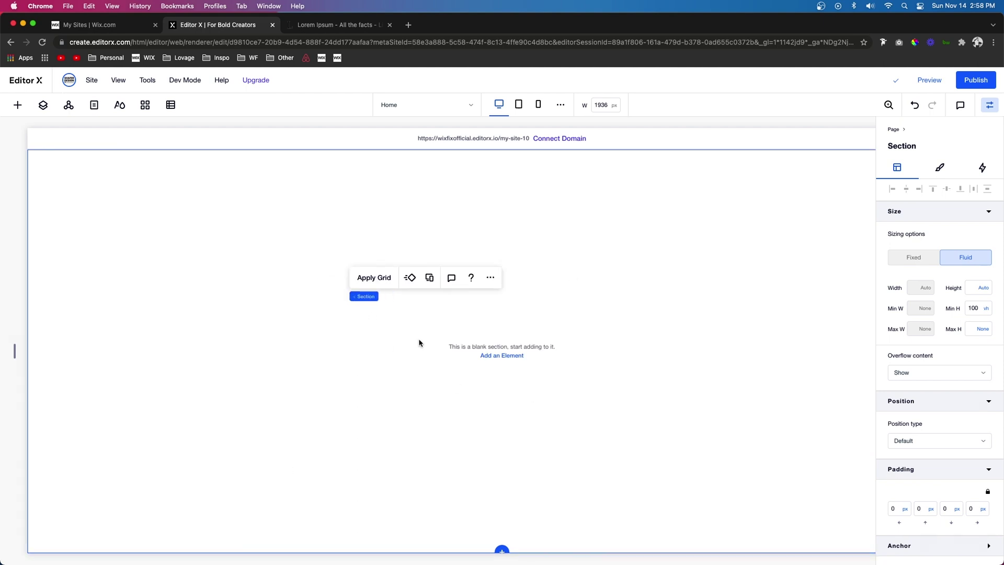
{"action": "left_click", "coordinate": [17, 105]}
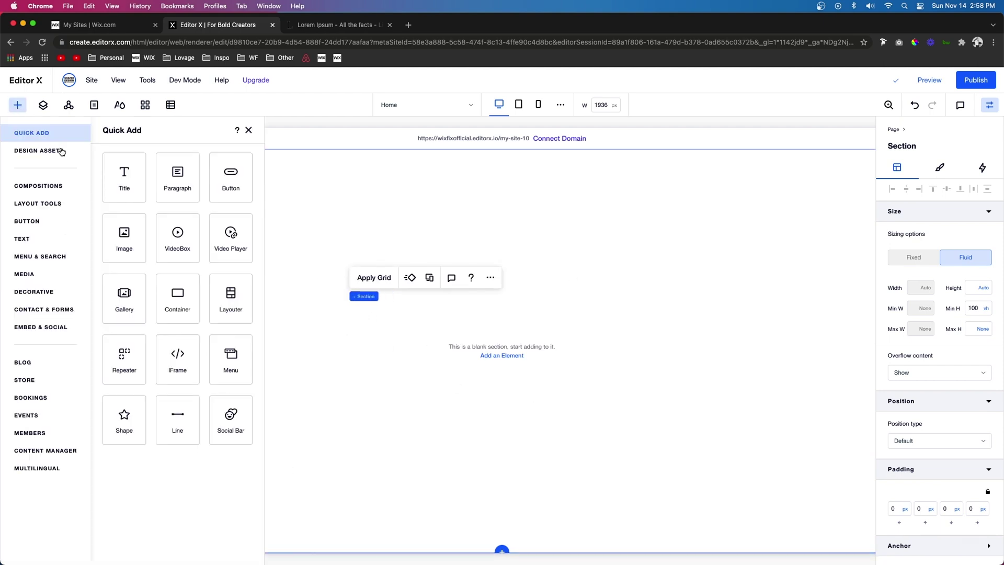
Place an image, stretch it full width, and swap the mountain photo for two laughing women.
{"action": "left_click_drag", "start_coordinate": [135, 242], "coordinate": [437, 308]}
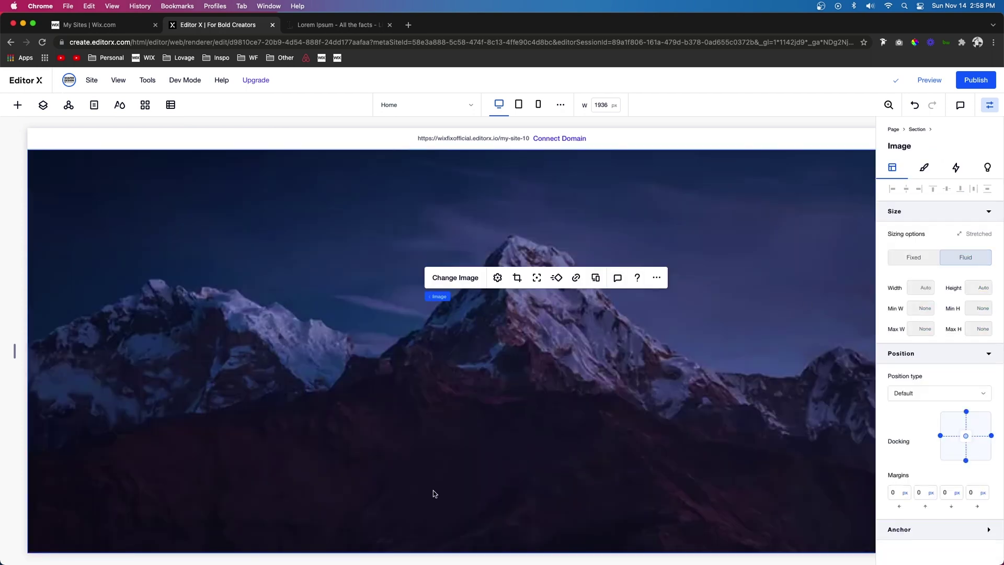
{"action": "scroll", "coordinate": [589, 397], "scroll_direction": "right", "scroll_amount": 5}
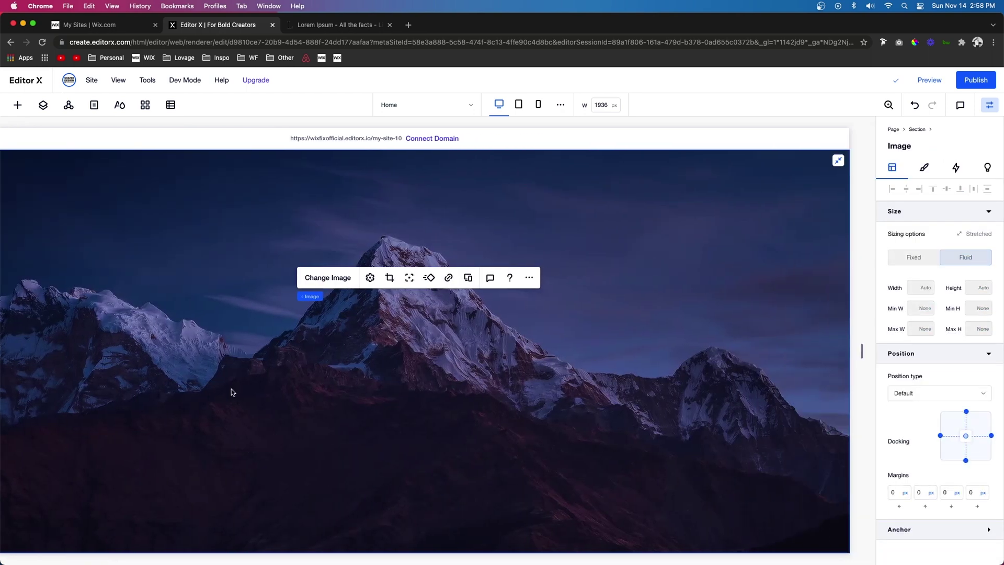
{"action": "left_click", "coordinate": [838, 161]}
{"action": "left_click_drag", "start_coordinate": [367, 321], "coordinate": [648, 249]}
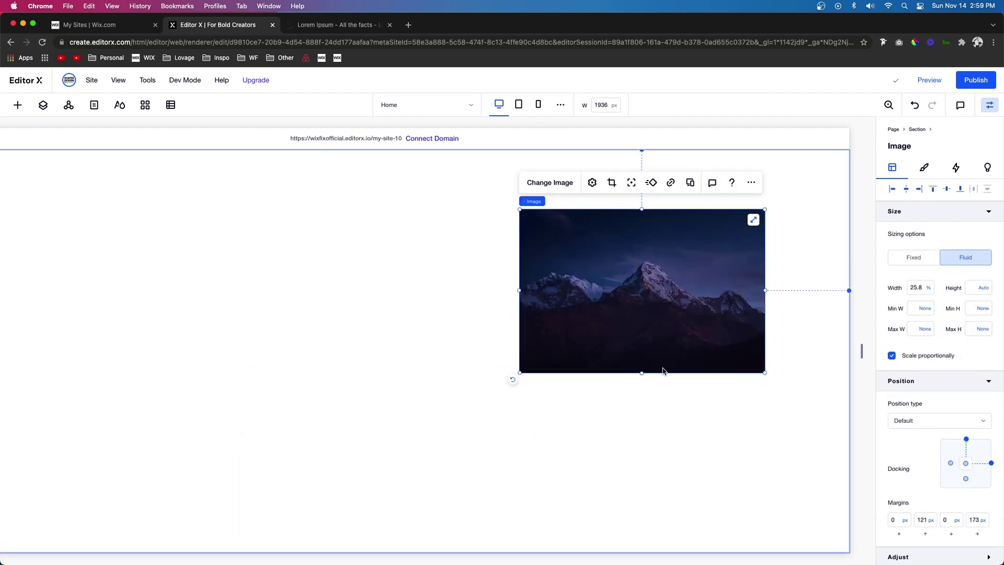
{"action": "left_click_drag", "start_coordinate": [607, 330], "coordinate": [287, 381]}
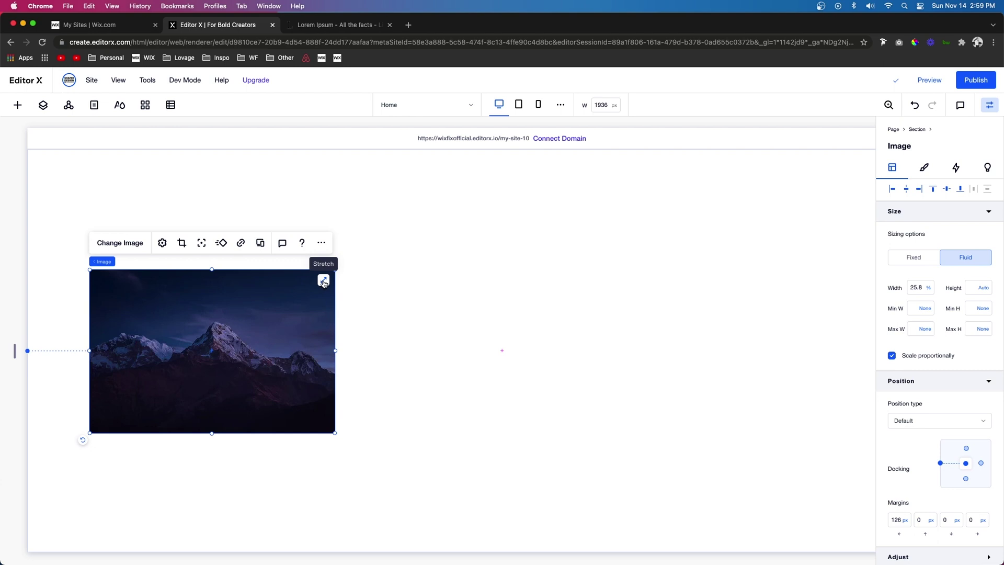
{"action": "scroll", "coordinate": [476, 308], "scroll_direction": "right", "scroll_amount": 4}
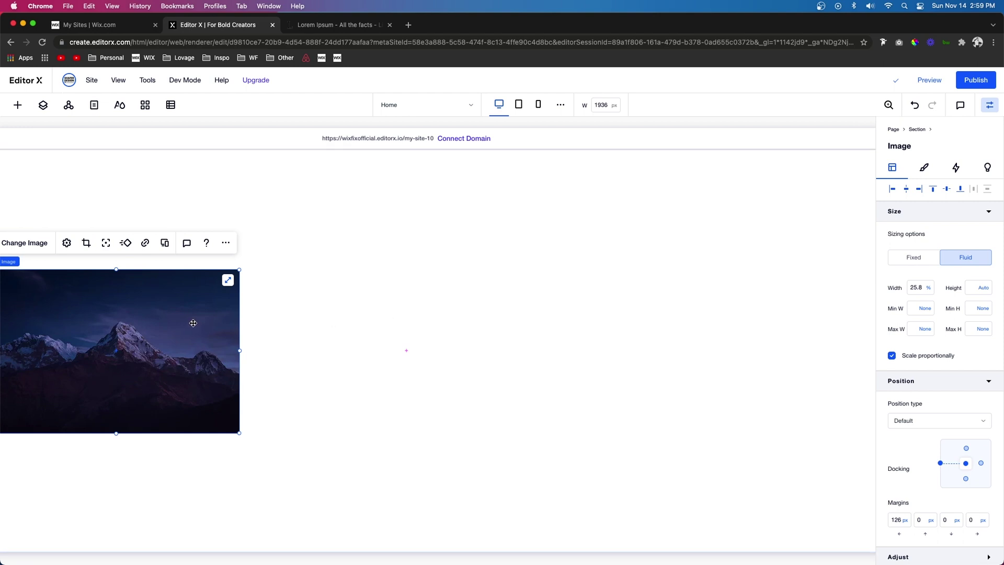
{"action": "left_click", "coordinate": [229, 281]}
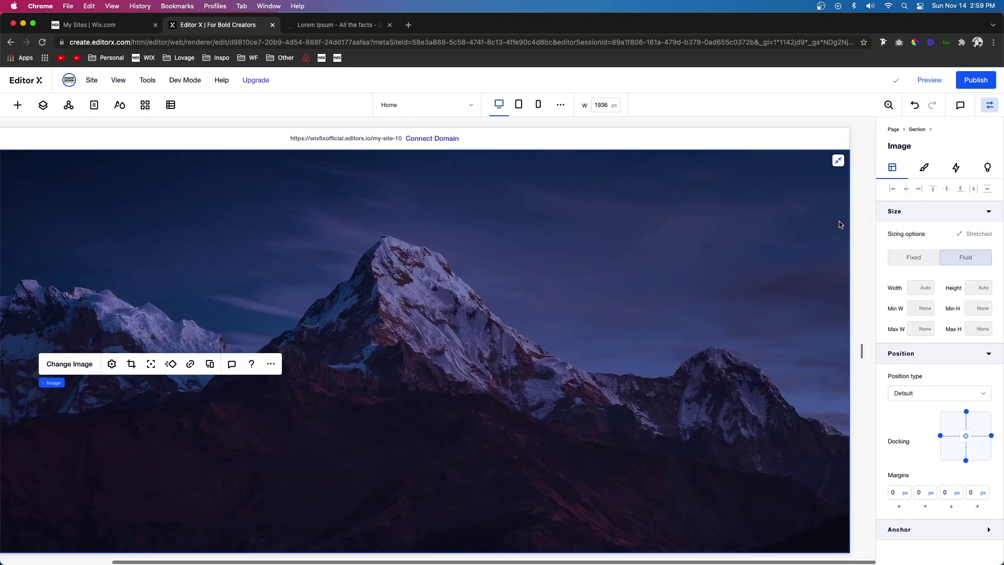
{"action": "left_click", "coordinate": [837, 160]}
{"action": "left_click_drag", "start_coordinate": [394, 320], "coordinate": [475, 290]}
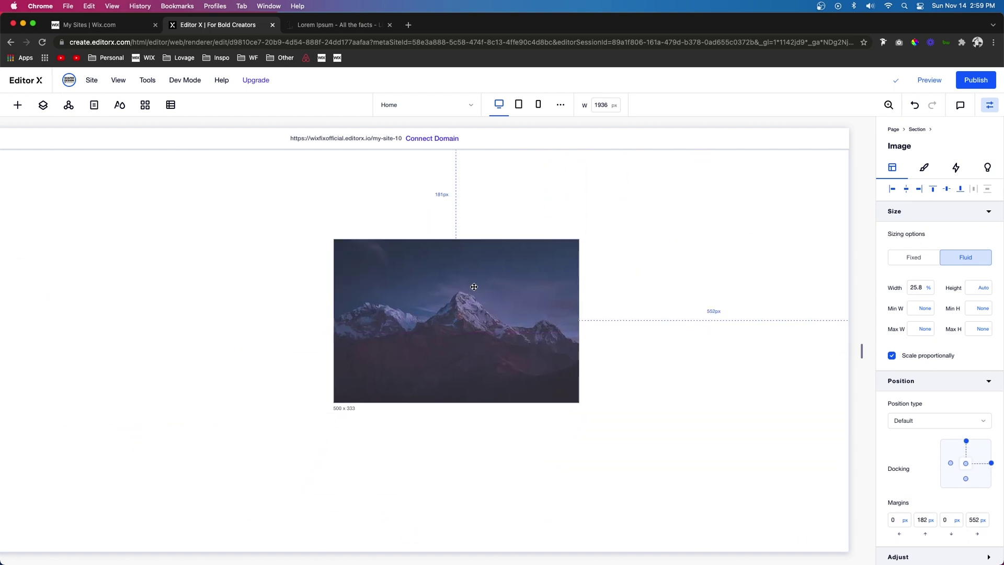
{"action": "left_click", "coordinate": [567, 251]}
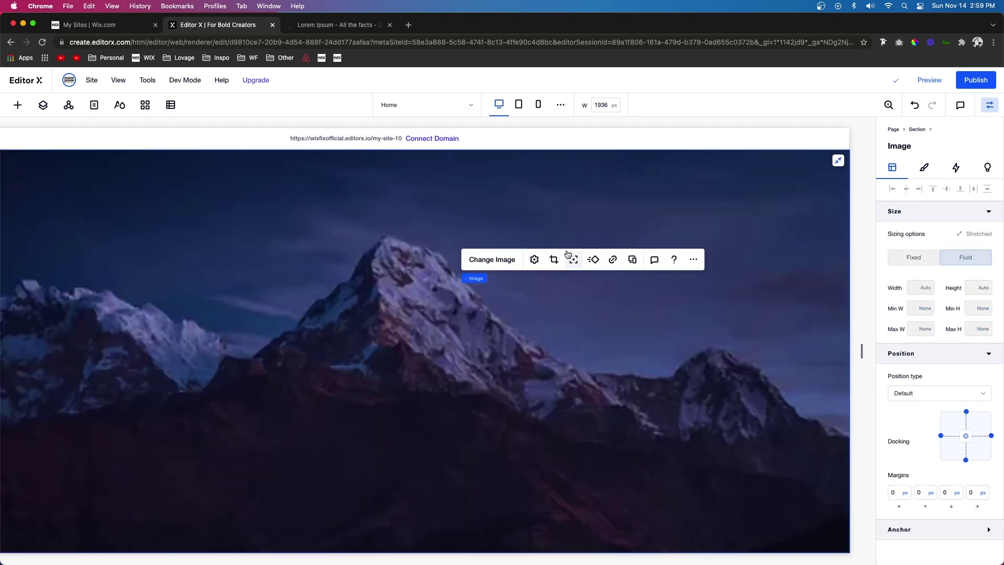
{"action": "left_click", "coordinate": [478, 260]}
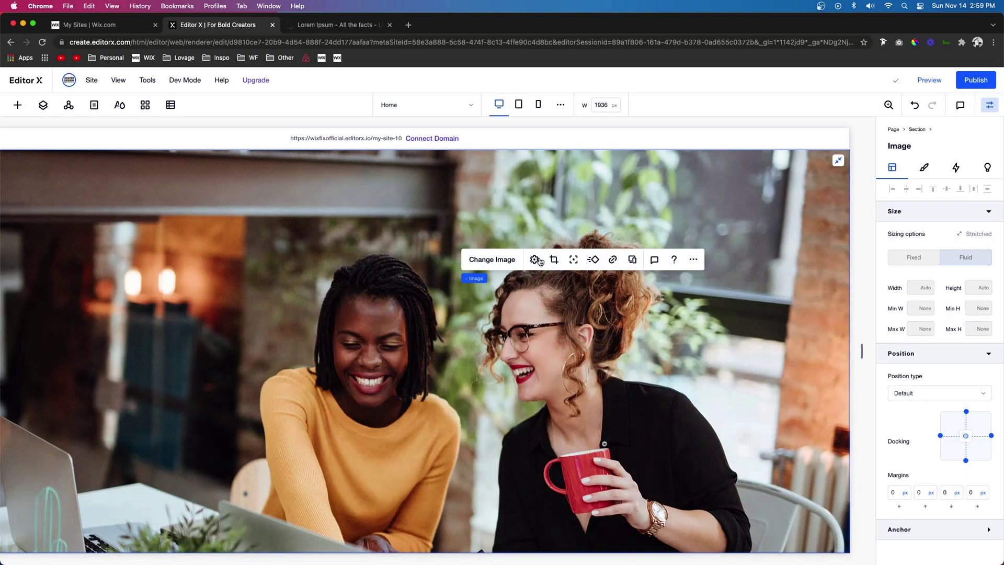
Give the section photo a Parallax scroll behaviour.
{"action": "left_click", "coordinate": [533, 260]}
{"action": "left_click_drag", "start_coordinate": [8, 172], "coordinate": [250, 162]}
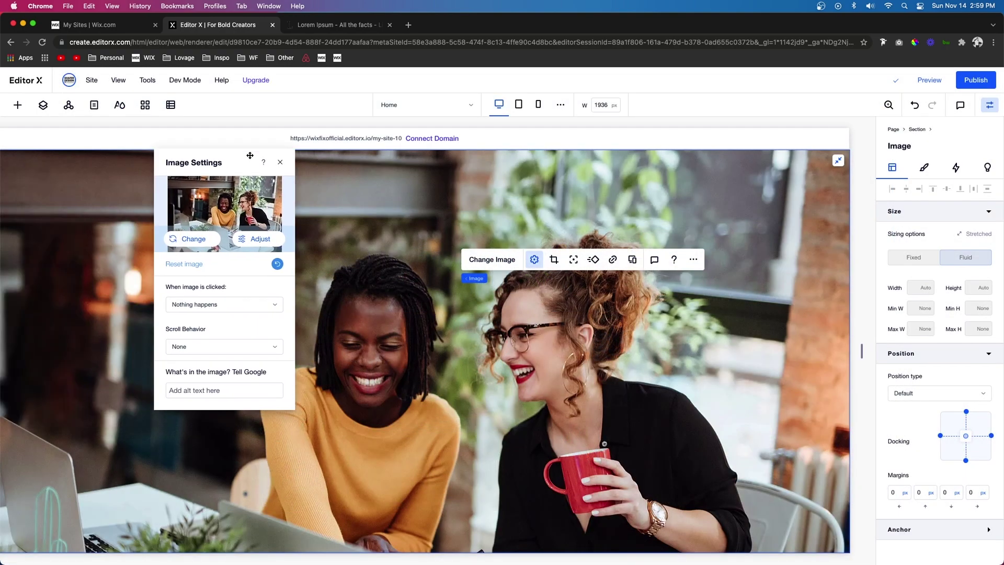
{"action": "left_click", "coordinate": [212, 350]}
{"action": "left_click", "coordinate": [197, 385]}
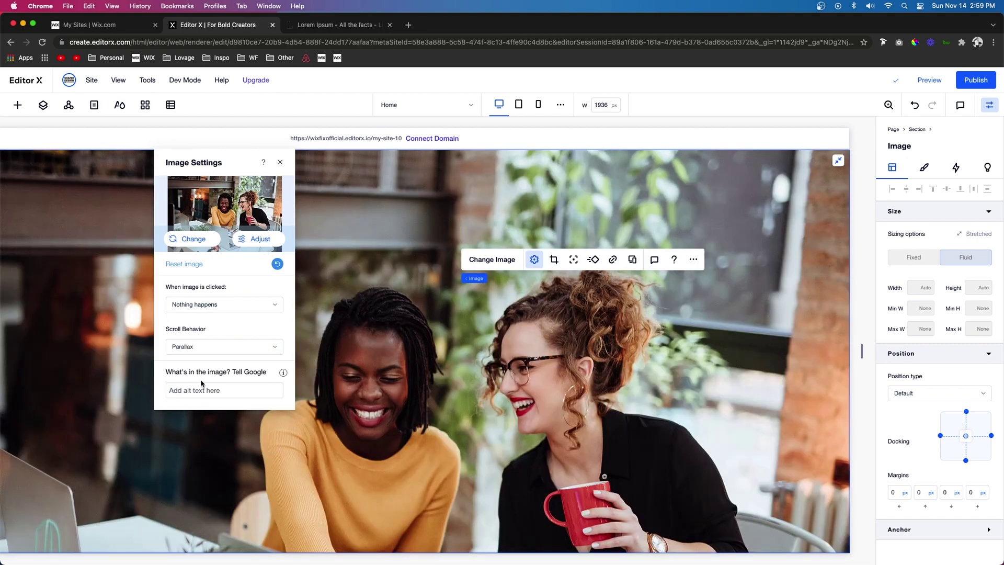
{"action": "left_click", "coordinate": [769, 212]}
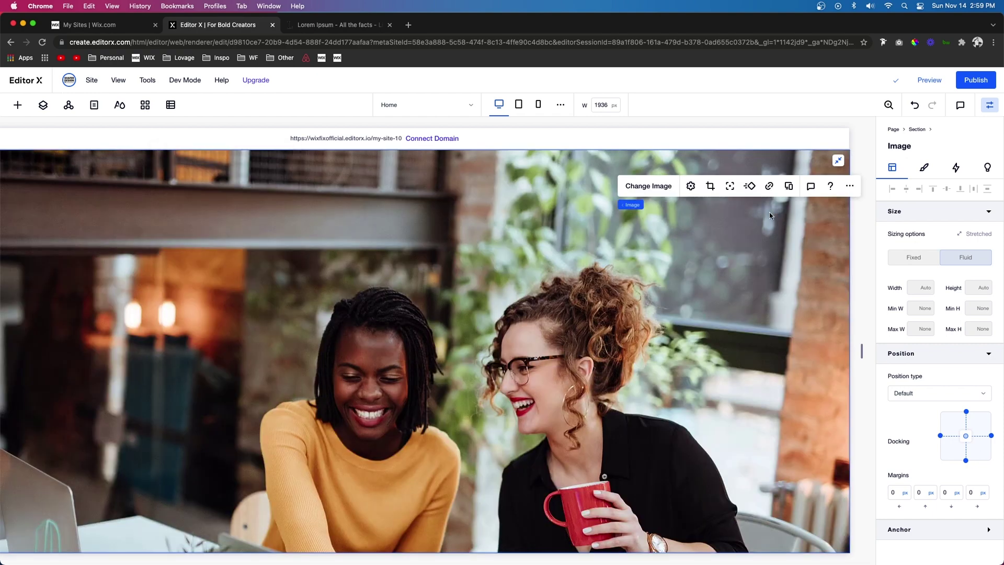
Set the black background fill to 100% opacity and the image opacity to 70.
{"action": "left_click", "coordinate": [924, 167]}
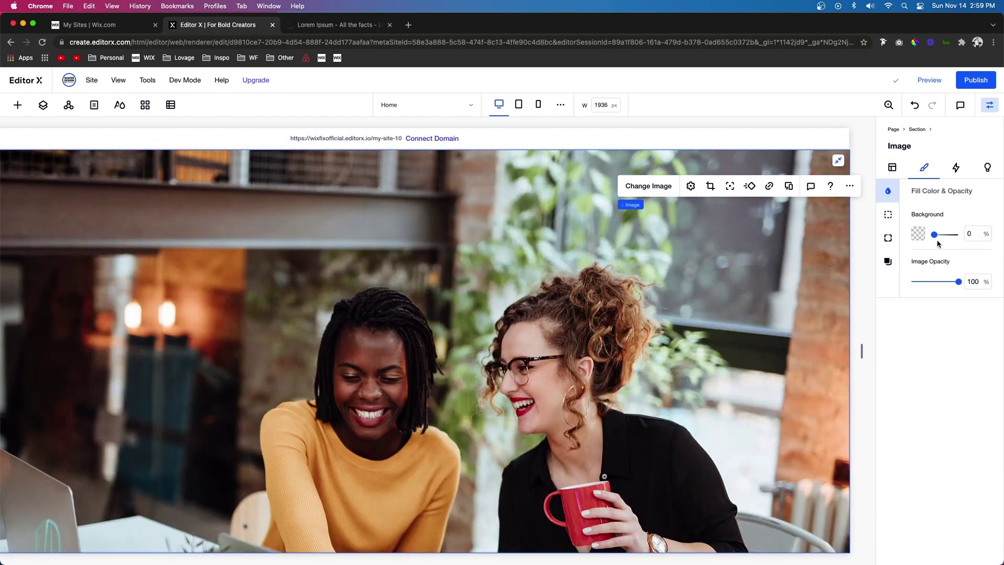
{"action": "left_click", "coordinate": [977, 235]}
{"action": "type", "text": "100"}
{"action": "key", "text": "Return"}
{"action": "left_click", "coordinate": [935, 235]}
{"action": "left_click_drag", "start_coordinate": [935, 236], "coordinate": [977, 231]}
{"action": "left_click", "coordinate": [972, 282]}
{"action": "type", "text": "70"}
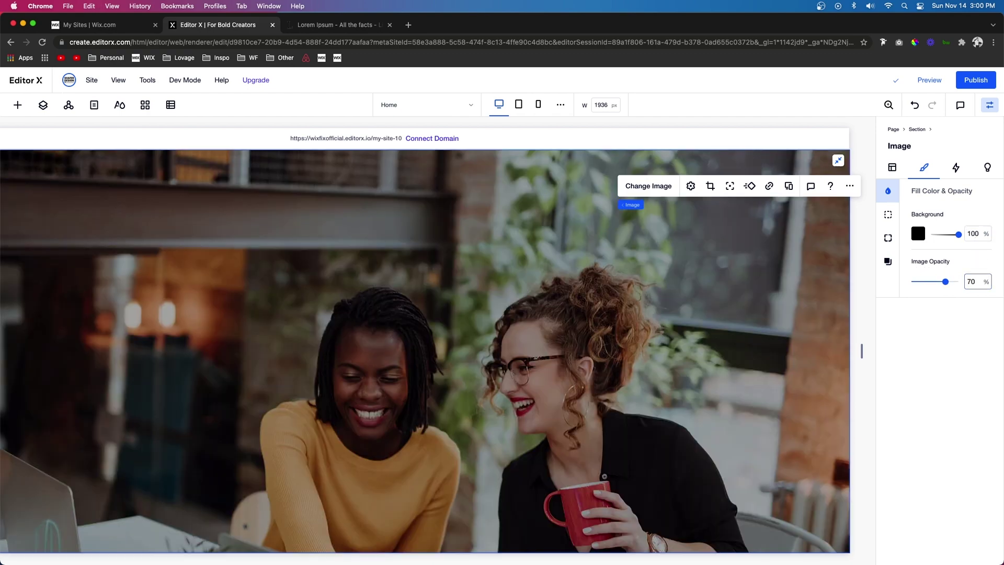
{"action": "scroll", "coordinate": [438, 340], "scroll_direction": "left", "scroll_amount": 5}
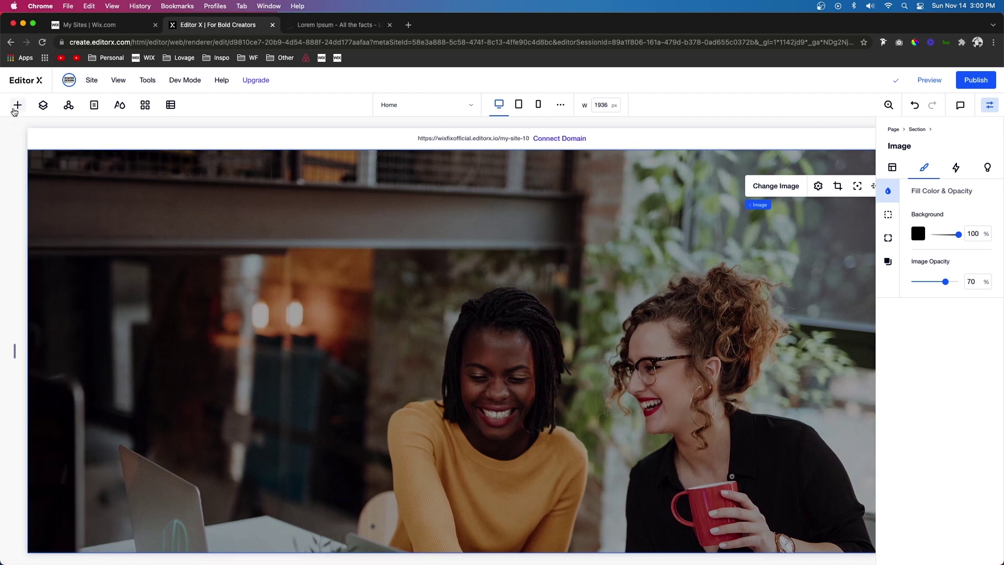
Add a title over the photo and make its text white.
{"action": "left_click", "coordinate": [18, 104]}
{"action": "left_click_drag", "start_coordinate": [123, 179], "coordinate": [267, 300]}
{"action": "left_click", "coordinate": [105, 245]}
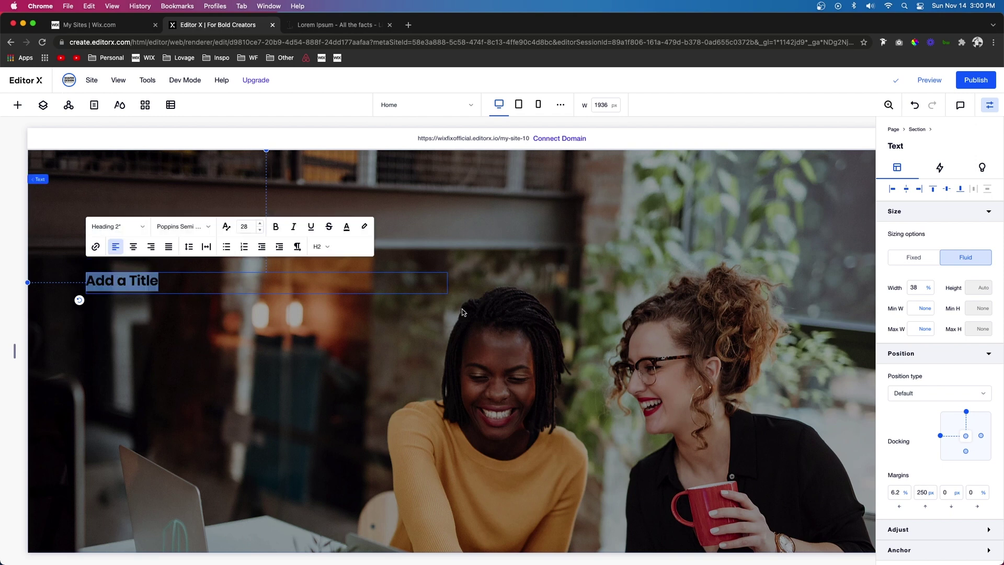
{"action": "left_click", "coordinate": [346, 227]}
{"action": "left_click", "coordinate": [311, 286]}
{"action": "left_click", "coordinate": [224, 326]}
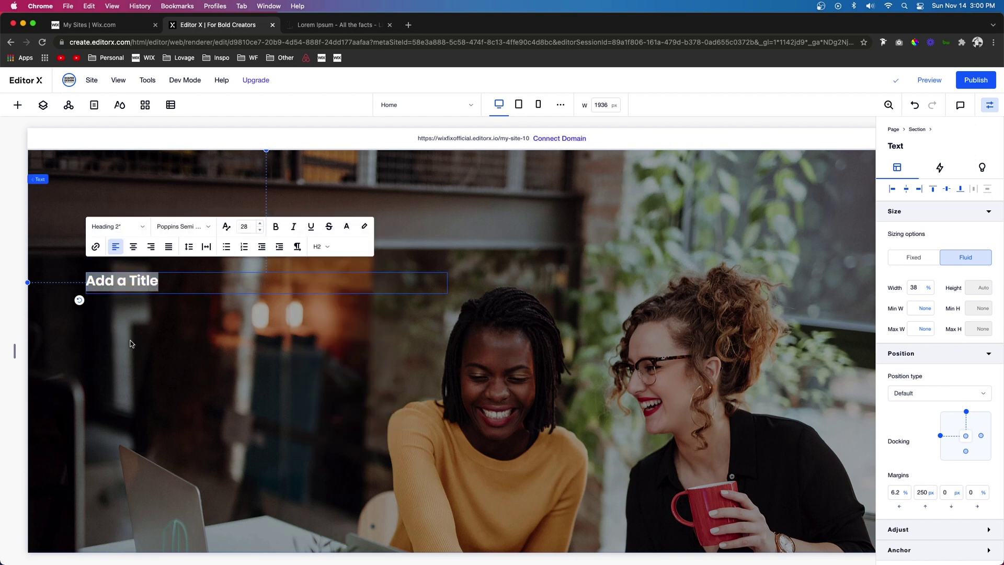
{"action": "left_click", "coordinate": [130, 340]}
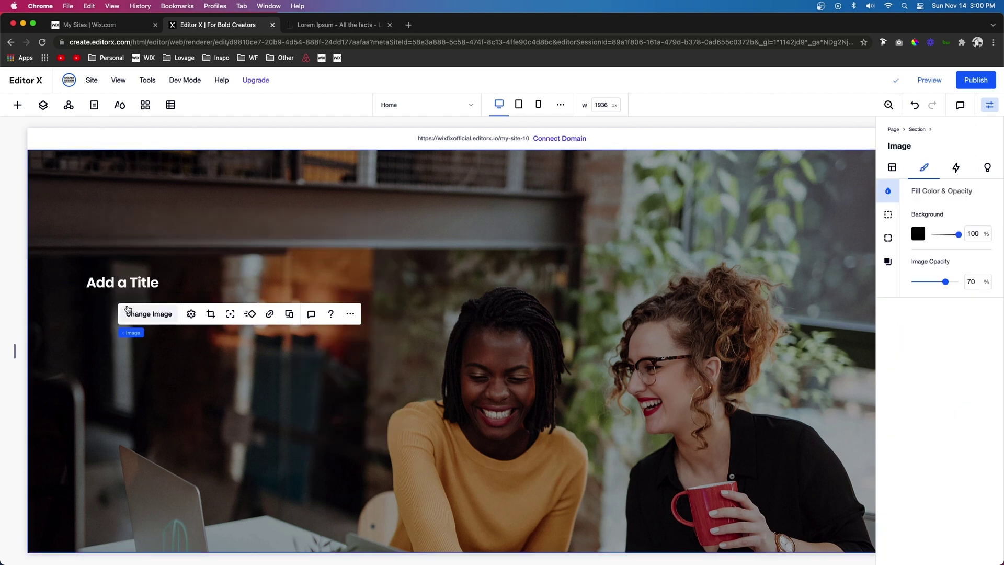
Temporarily raise the photo opacity to 100, move the title right, then re-enter 70.
{"action": "left_click", "coordinate": [668, 261]}
{"action": "double_click", "coordinate": [970, 281]}
{"action": "type", "text": "100"}
{"action": "key", "text": "Return"}
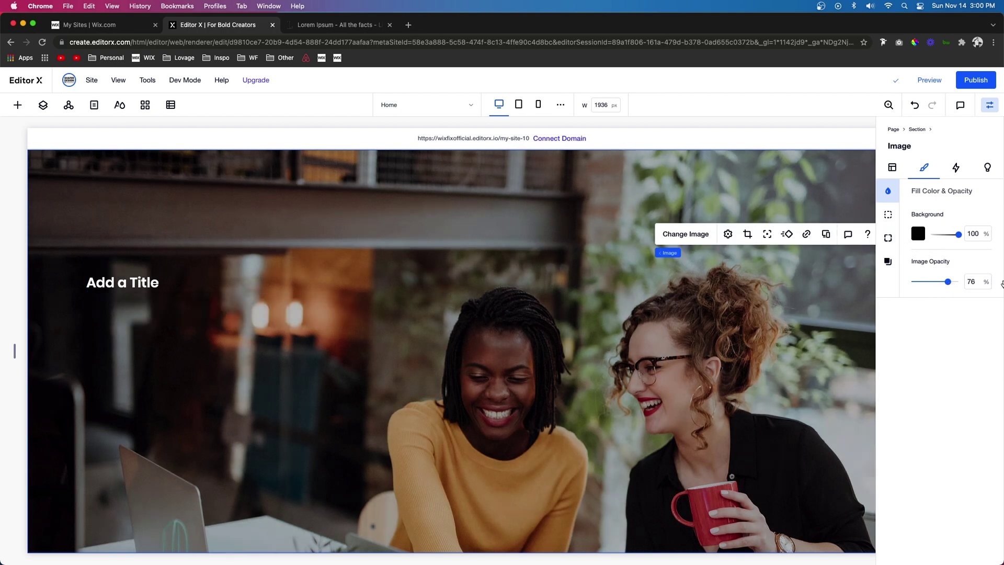
{"action": "left_click_drag", "start_coordinate": [99, 278], "coordinate": [711, 219]}
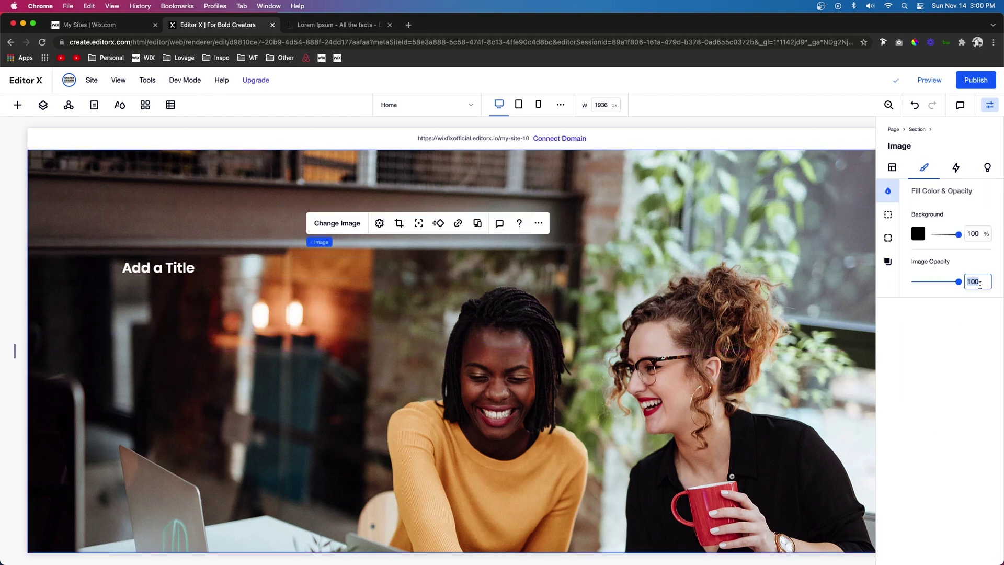
{"action": "type", "text": "70"}
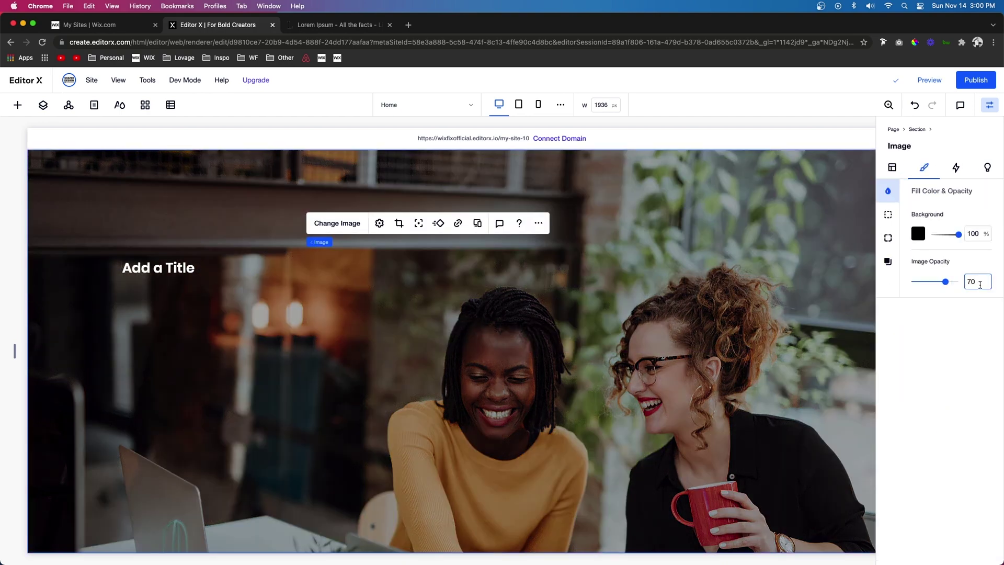
Set the title's font size to 50.
{"action": "left_click", "coordinate": [155, 270]}
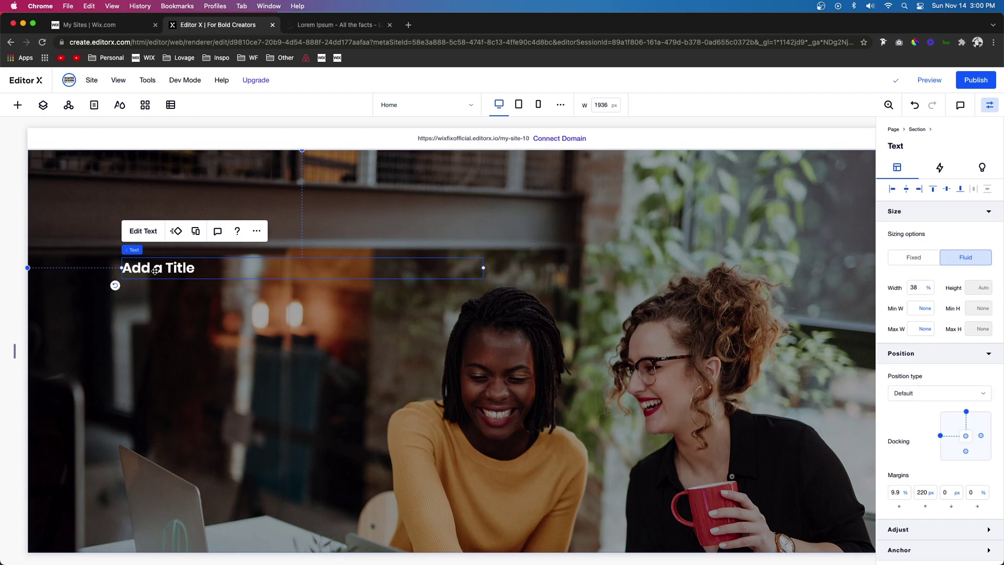
{"action": "double_click", "coordinate": [156, 271]}
{"action": "left_click", "coordinate": [287, 213]}
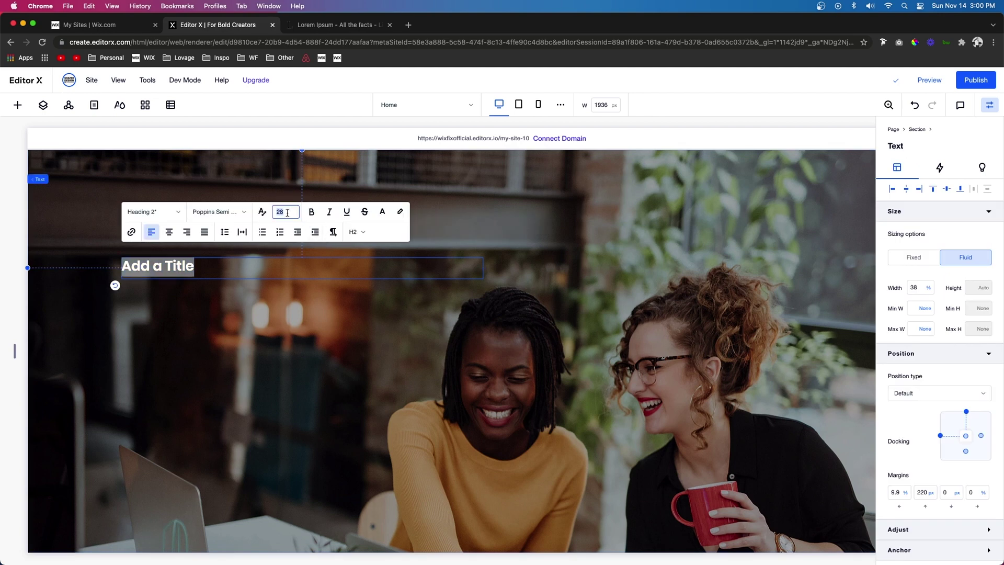
{"action": "type", "text": "50"}
{"action": "key", "text": "Return"}
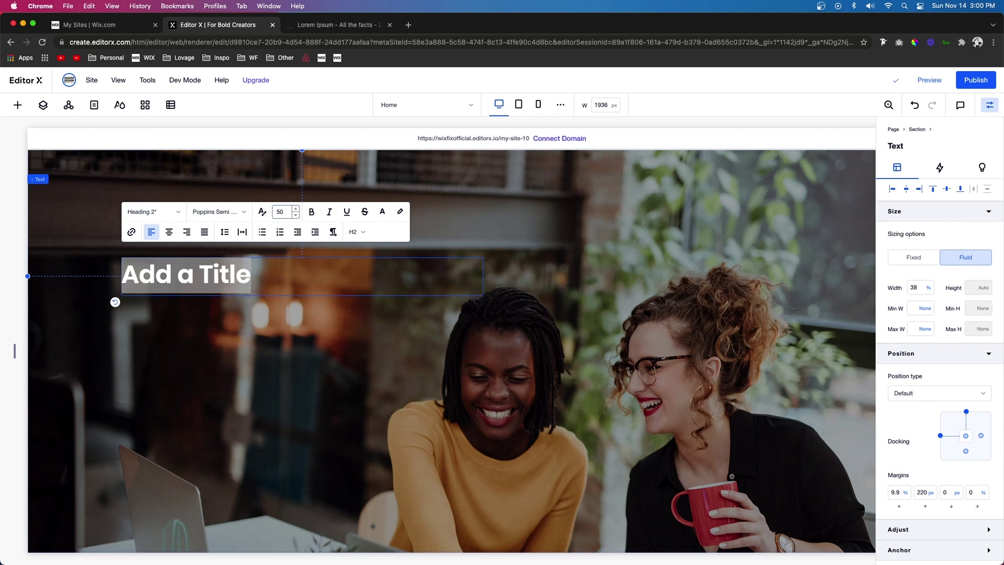
{"action": "left_click", "coordinate": [277, 334]}
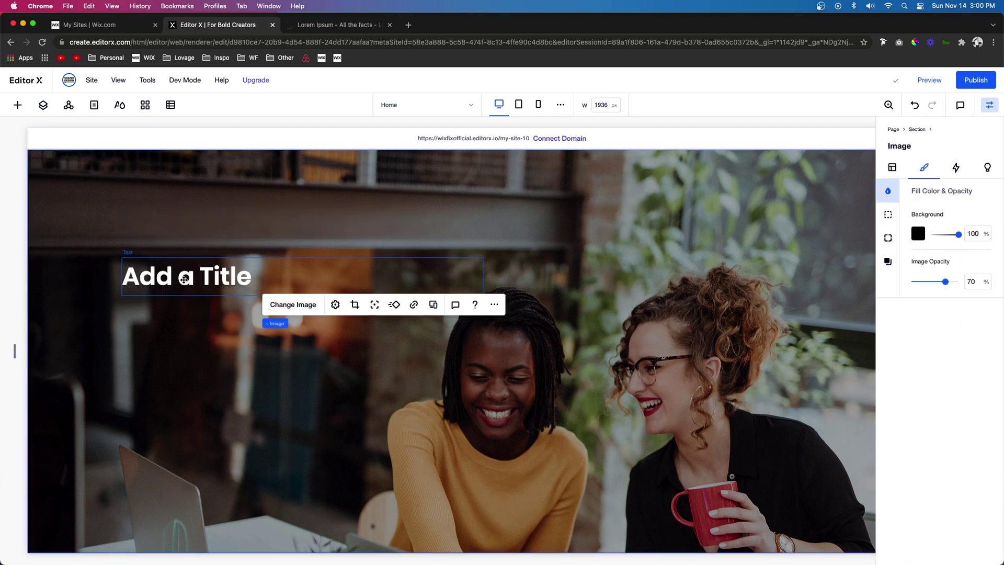
Retype the heading as 'Hero Heading Text Describing What Solution Your Provide' and set line spacing 1.2.
{"action": "left_click", "coordinate": [183, 278]}
{"action": "double_click", "coordinate": [183, 277]}
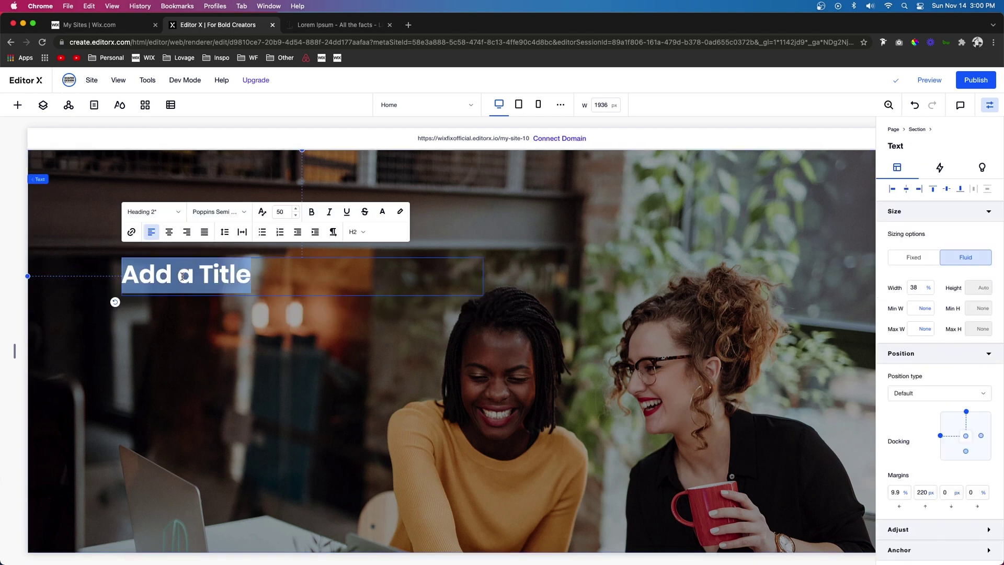
{"action": "type", "text": "Hero"}
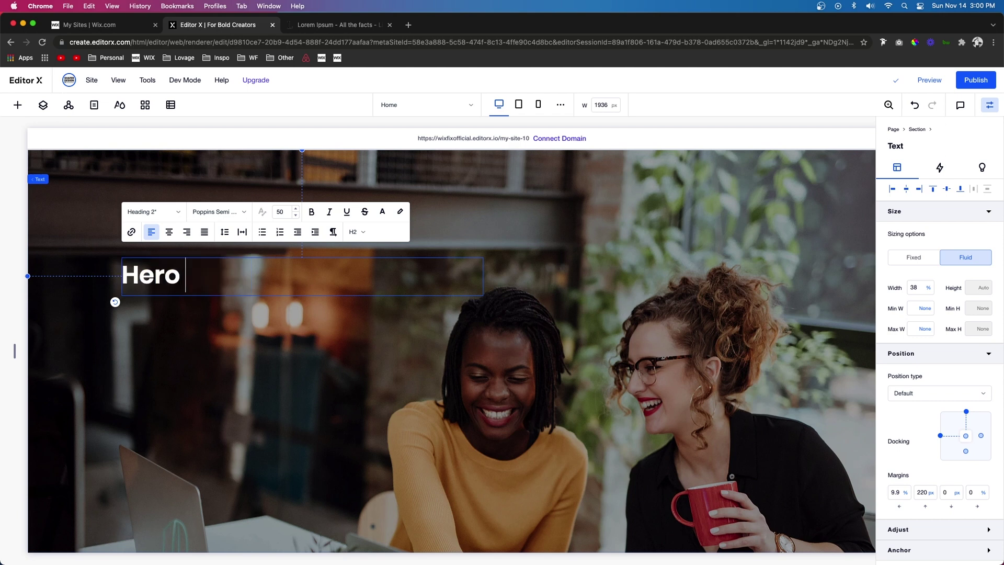
{"action": "type", "text": " Heading Tes"}
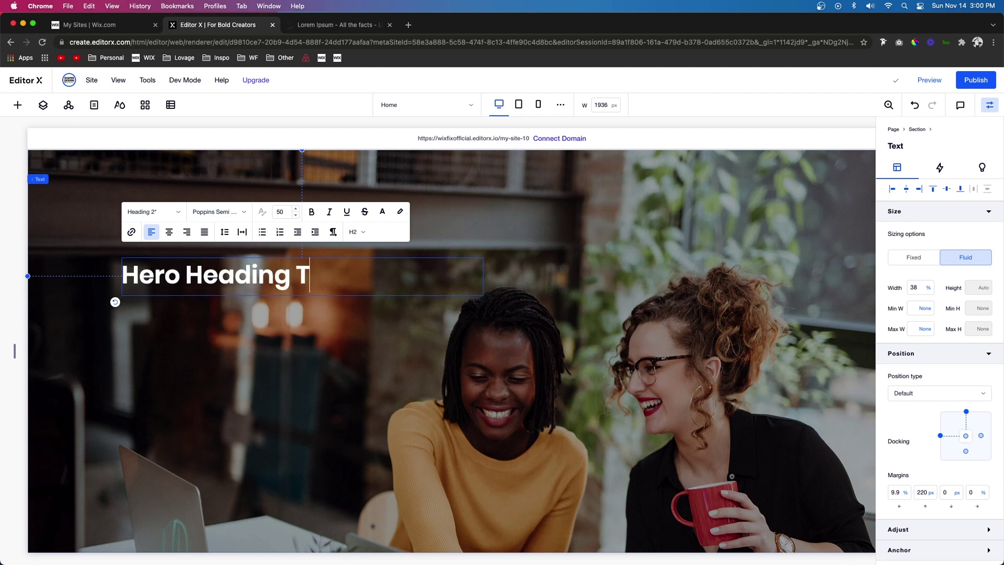
{"action": "key", "text": "BackSpace"}
{"action": "key", "text": "BackSpace"}
{"action": "type", "text": "ext Describing "}
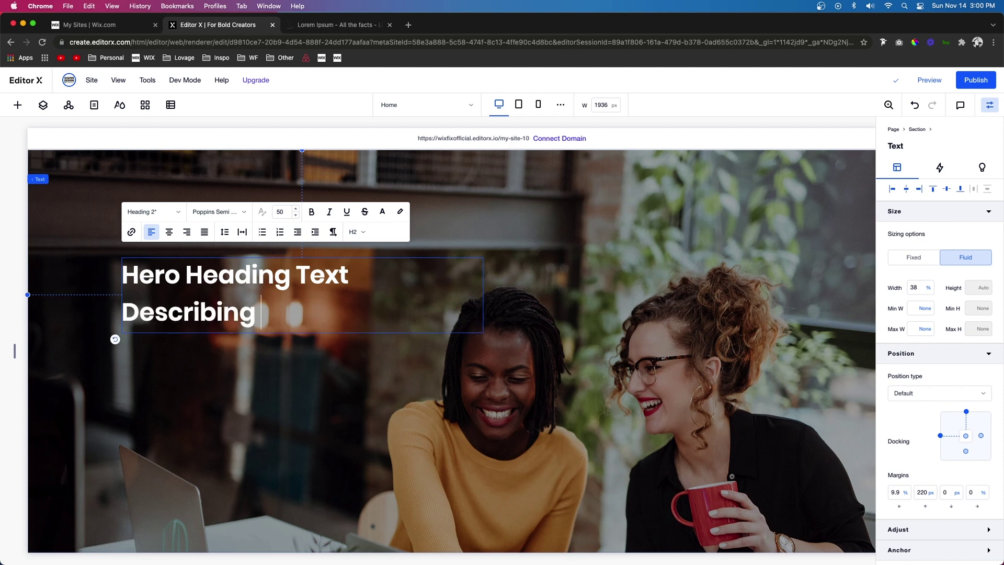
{"action": "type", "text": "What Solution Your Provide"}
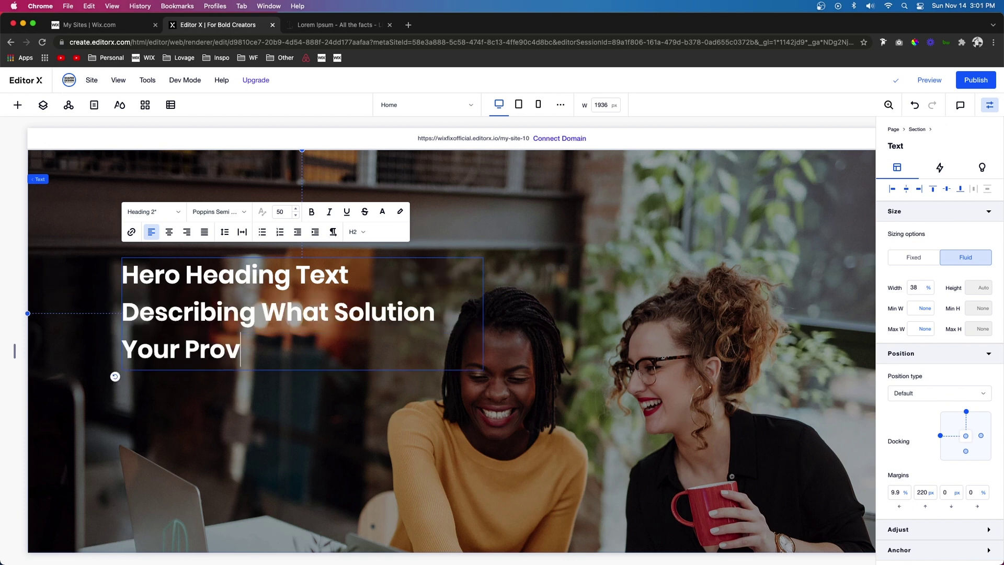
{"action": "key", "text": "super+a"}
{"action": "left_click", "coordinate": [221, 235]}
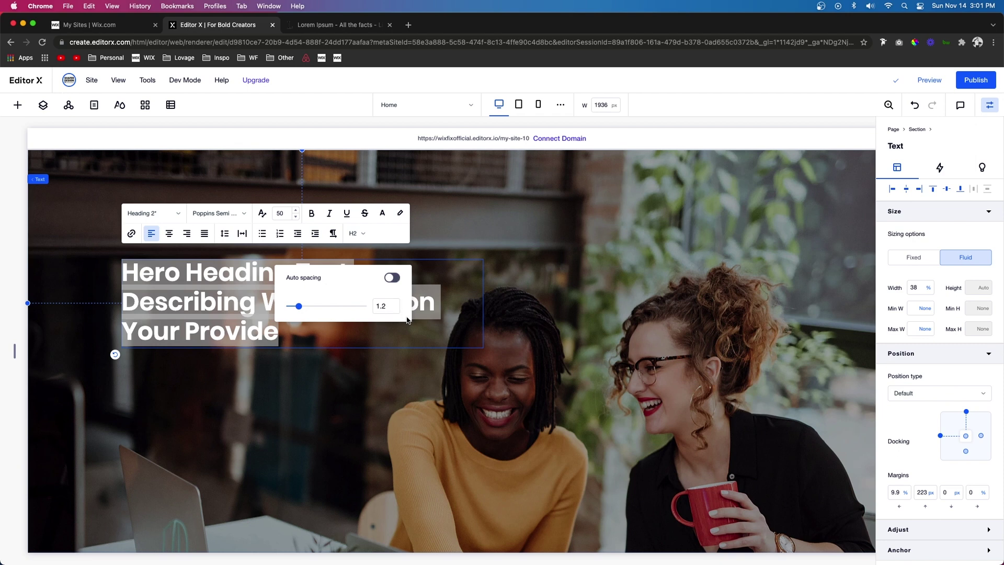
Nudge the heading block right so its left margin goes from 8.6% to 9.4%.
{"action": "left_click", "coordinate": [417, 407]}
{"action": "left_click_drag", "start_coordinate": [249, 294], "coordinate": [237, 298]}
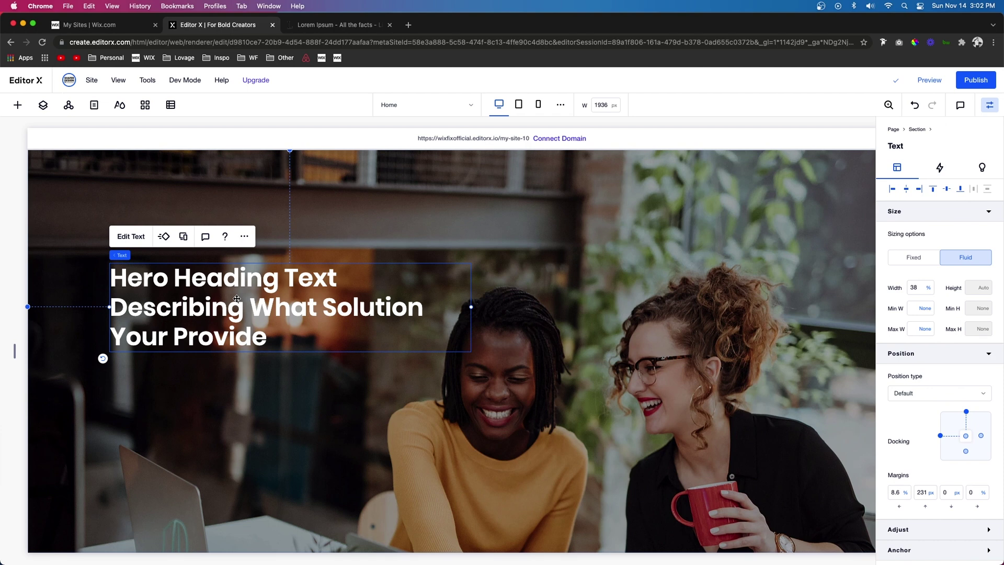
{"action": "left_click_drag", "start_coordinate": [237, 299], "coordinate": [241, 305]}
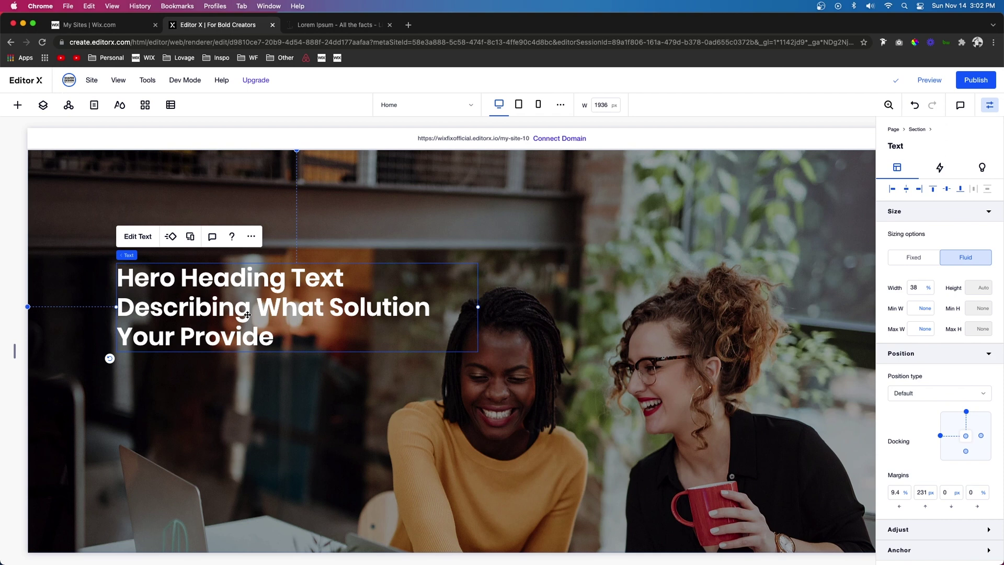
{"action": "key", "text": "Escape"}
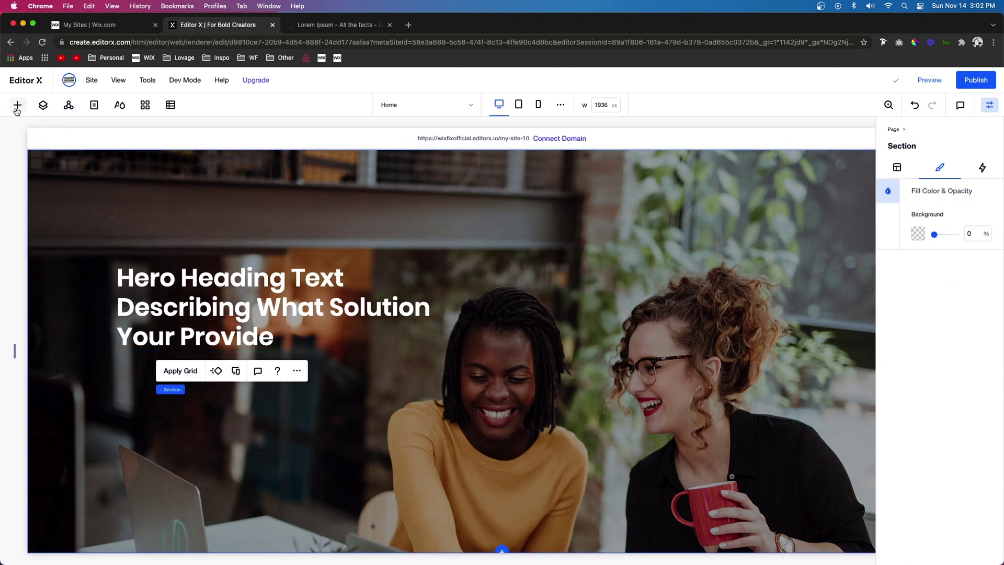
Add a quarter-width paragraph below the heading with white text.
{"action": "left_click", "coordinate": [17, 104]}
{"action": "left_click_drag", "start_coordinate": [176, 189], "coordinate": [331, 384]}
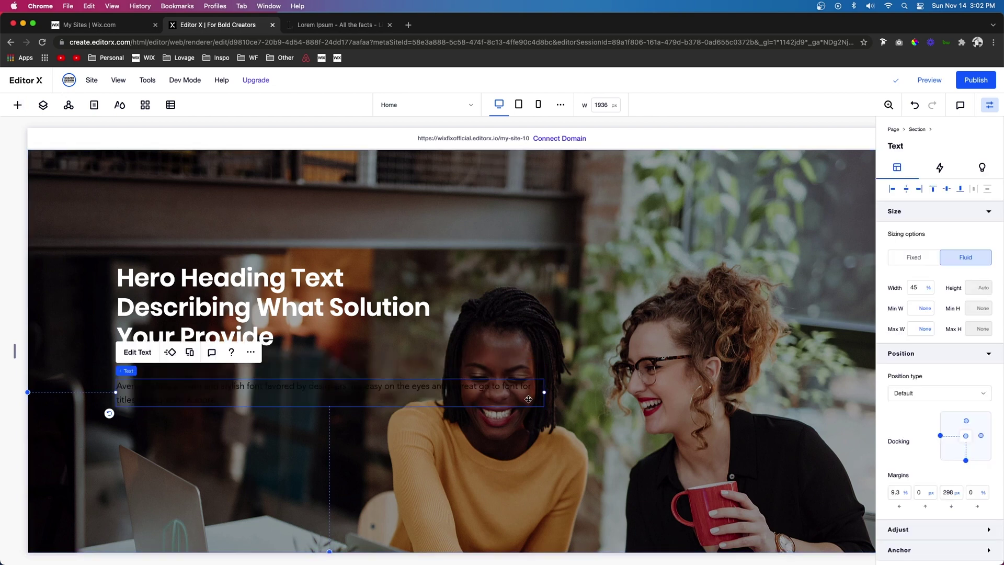
{"action": "left_click_drag", "start_coordinate": [540, 395], "coordinate": [361, 387]}
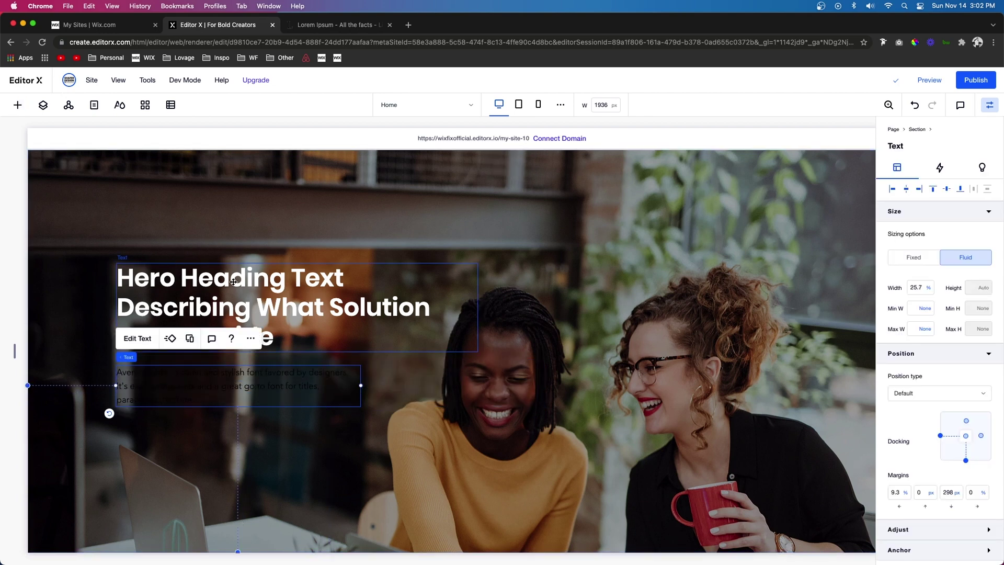
{"action": "left_click", "coordinate": [140, 339]}
{"action": "left_click", "coordinate": [359, 319]}
{"action": "left_click", "coordinate": [376, 323]}
{"action": "left_click", "coordinate": [340, 379]}
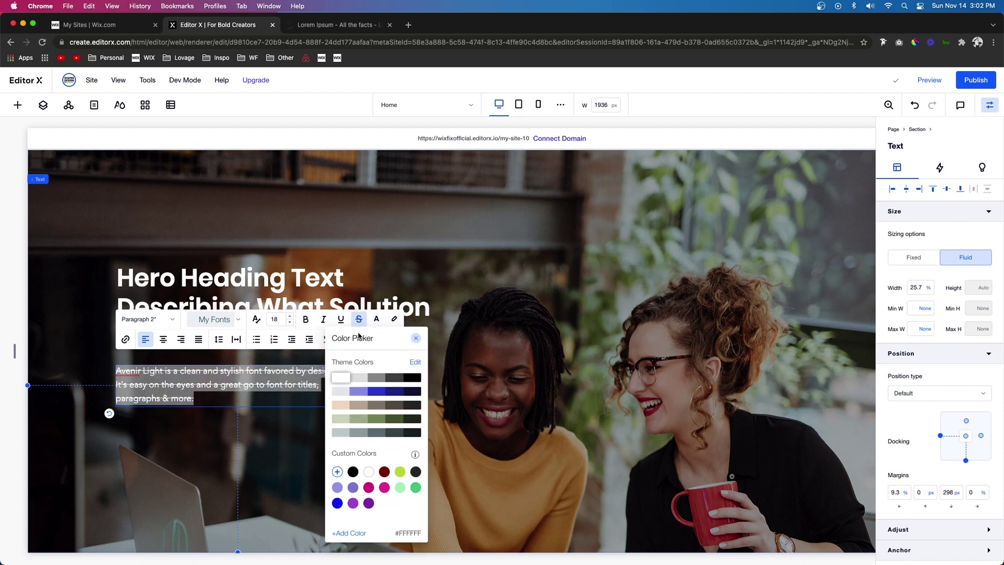
{"action": "left_click", "coordinate": [359, 324]}
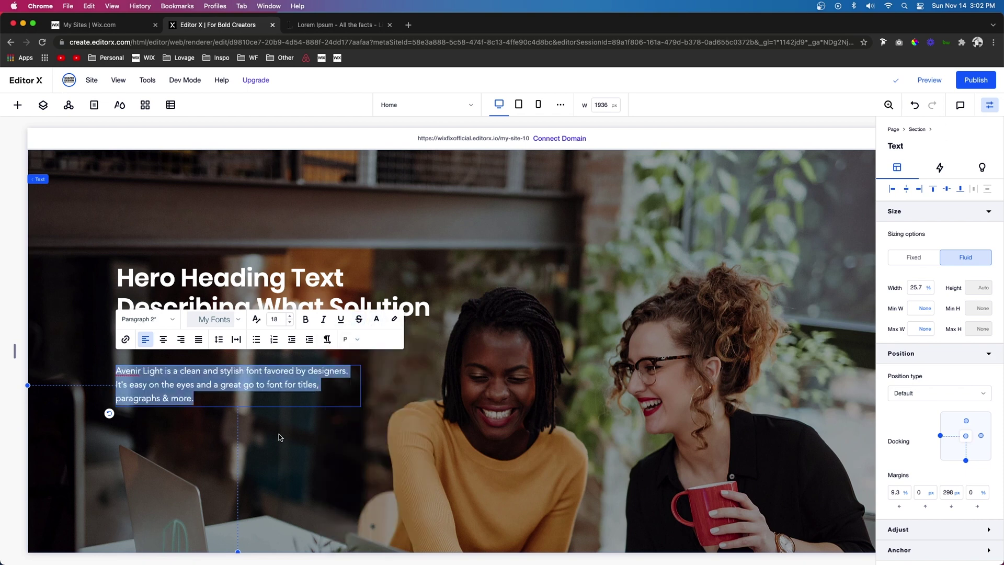
{"action": "left_click", "coordinate": [173, 416]}
{"action": "left_click", "coordinate": [159, 387]}
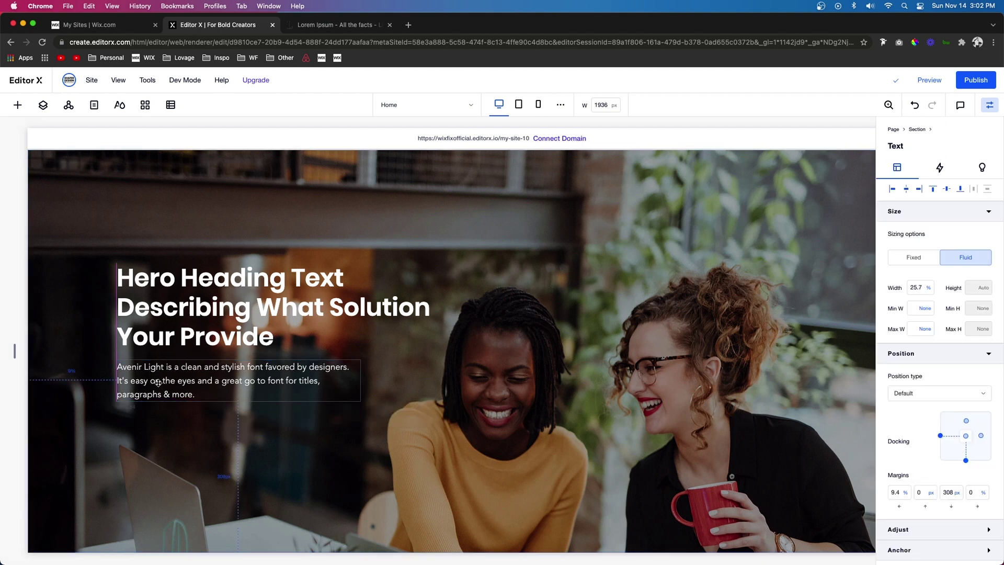
Add a button below the paragraph and stack it with the heading and paragraph.
{"action": "left_click", "coordinate": [17, 104]}
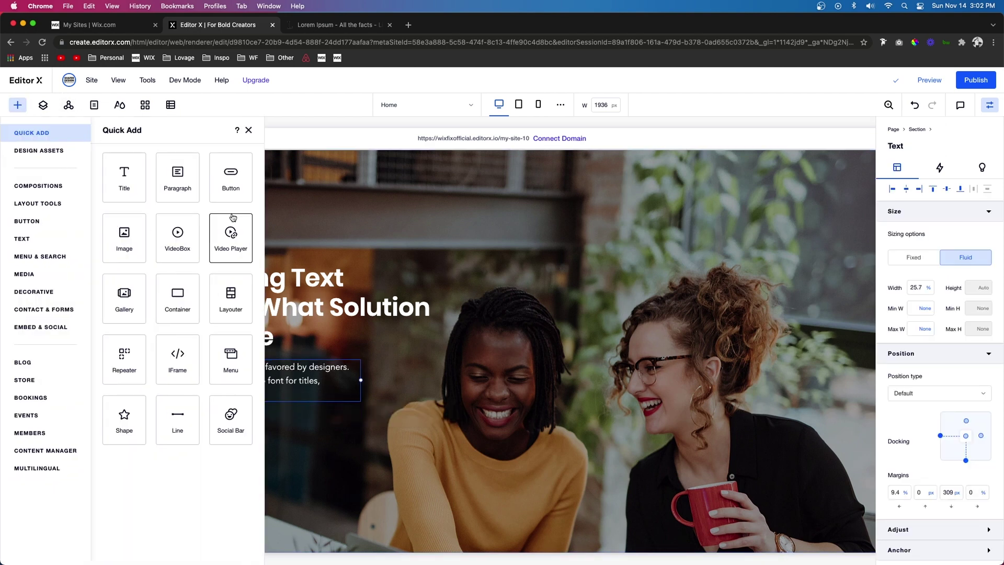
{"action": "left_click_drag", "start_coordinate": [228, 175], "coordinate": [157, 427]}
{"action": "left_click", "coordinate": [184, 383], "text": "shift"}
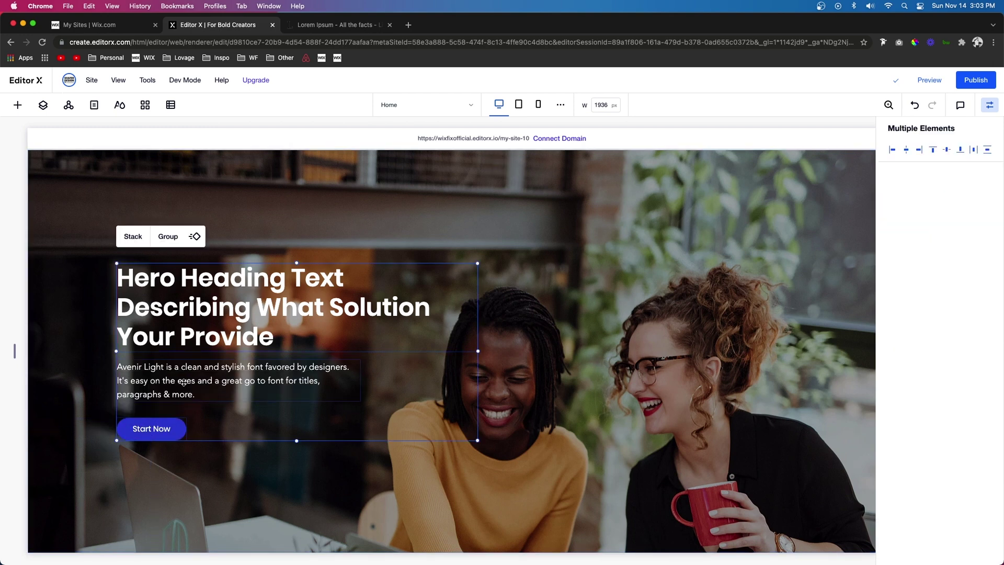
{"action": "left_click", "coordinate": [133, 236]}
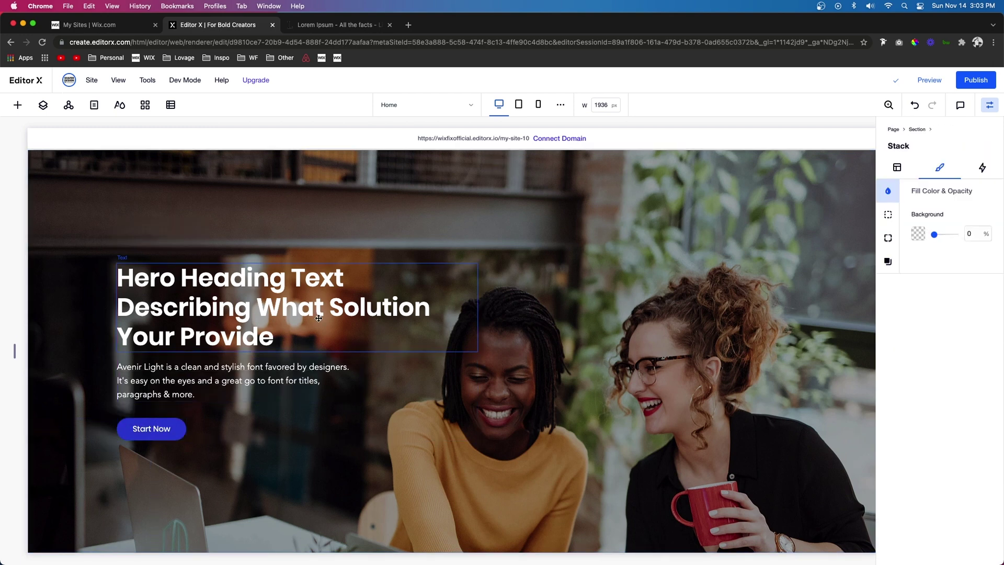
{"action": "left_click", "coordinate": [896, 167]}
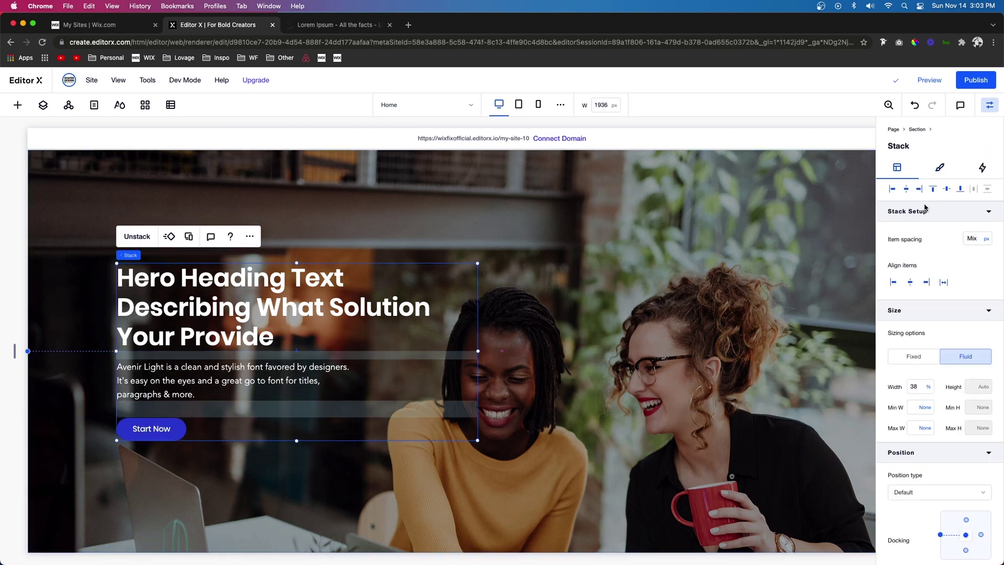
{"action": "left_click", "coordinate": [612, 347]}
{"action": "scroll", "coordinate": [612, 348], "scroll_direction": "left", "scroll_amount": 3}
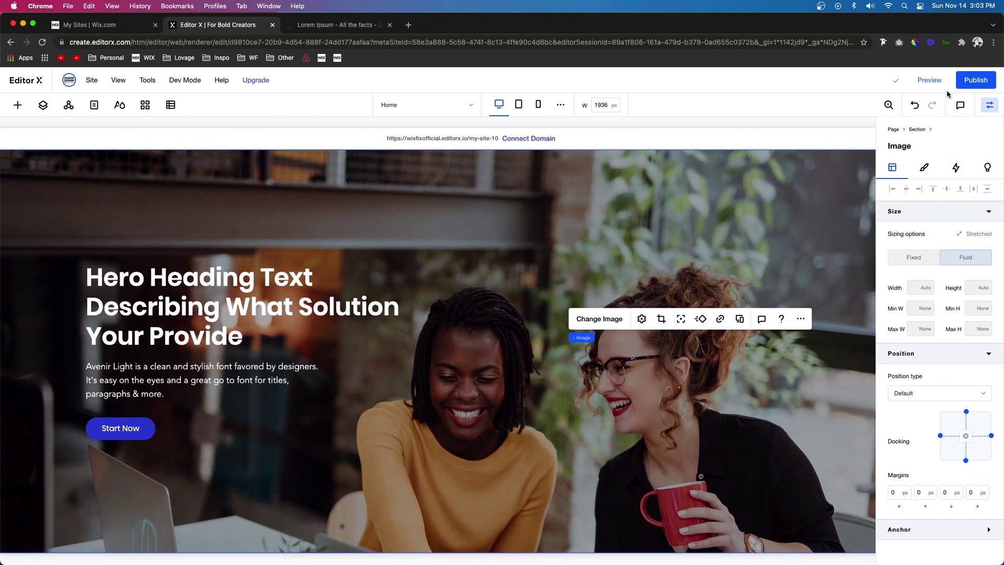
{"action": "left_click", "coordinate": [929, 80]}
{"action": "scroll", "coordinate": [791, 328], "scroll_direction": "down", "scroll_amount": 2}
{"action": "scroll", "coordinate": [791, 328], "scroll_direction": "up", "scroll_amount": 3}
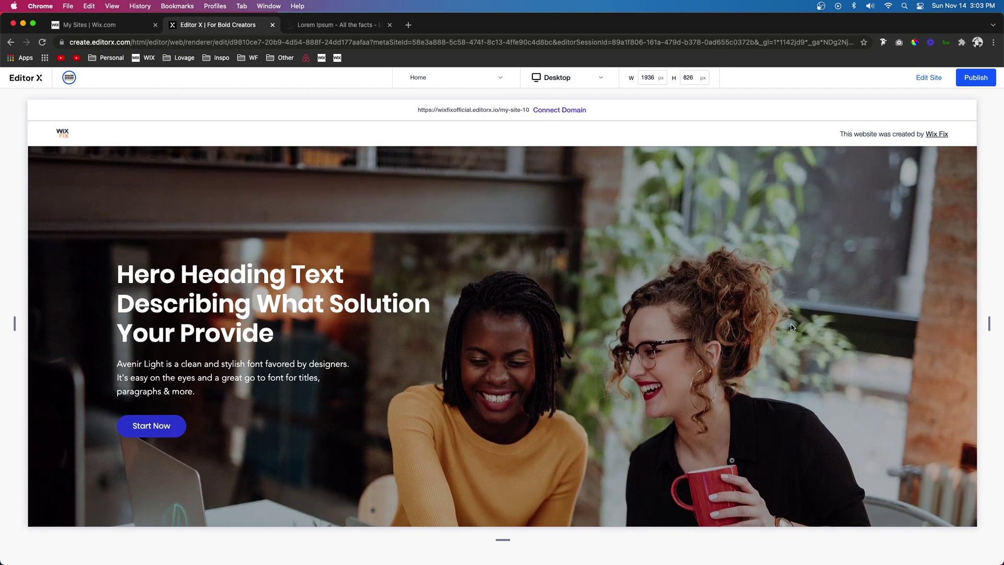
{"action": "scroll", "coordinate": [755, 310], "scroll_direction": "down", "scroll_amount": 2}
{"action": "scroll", "coordinate": [755, 310], "scroll_direction": "up", "scroll_amount": 2}
{"action": "scroll", "coordinate": [755, 310], "scroll_direction": "down", "scroll_amount": 4}
{"action": "scroll", "coordinate": [754, 309], "scroll_direction": "up", "scroll_amount": 4}
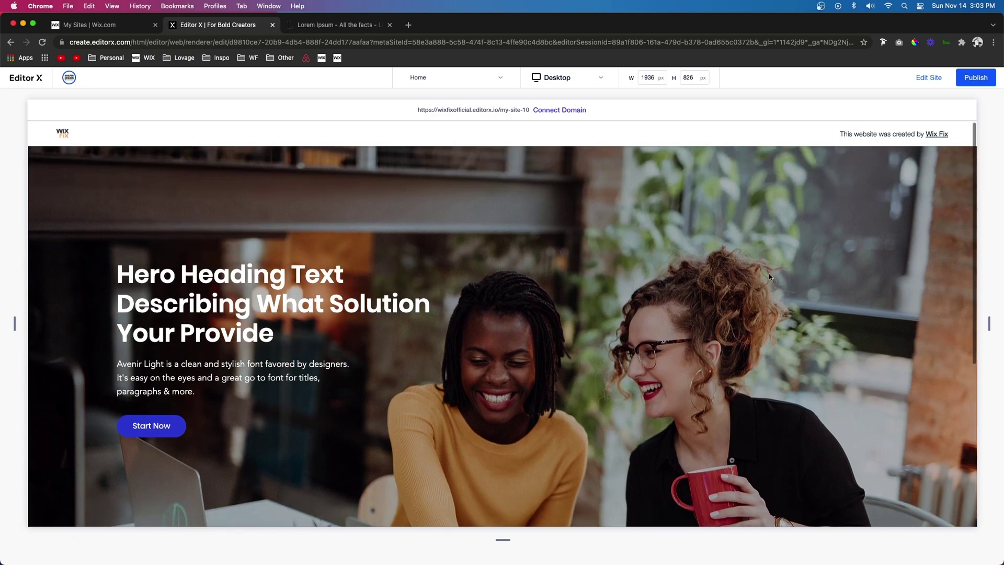
{"action": "left_click", "coordinate": [929, 77]}
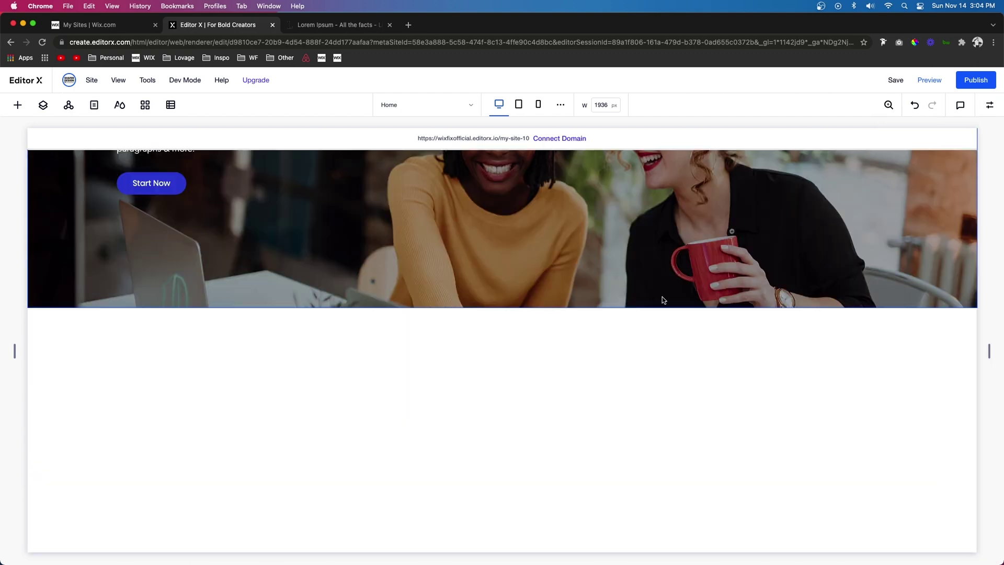
{"action": "scroll", "coordinate": [662, 296], "scroll_direction": "up", "scroll_amount": 5}
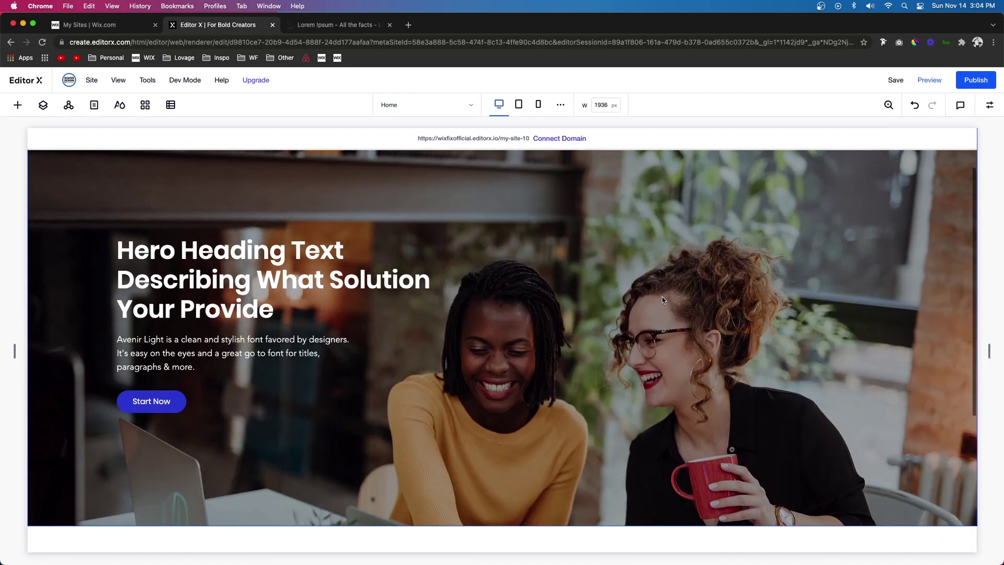
{"action": "scroll", "coordinate": [662, 296], "scroll_direction": "down", "scroll_amount": 5}
{"action": "scroll", "coordinate": [662, 296], "scroll_direction": "down", "scroll_amount": 1}
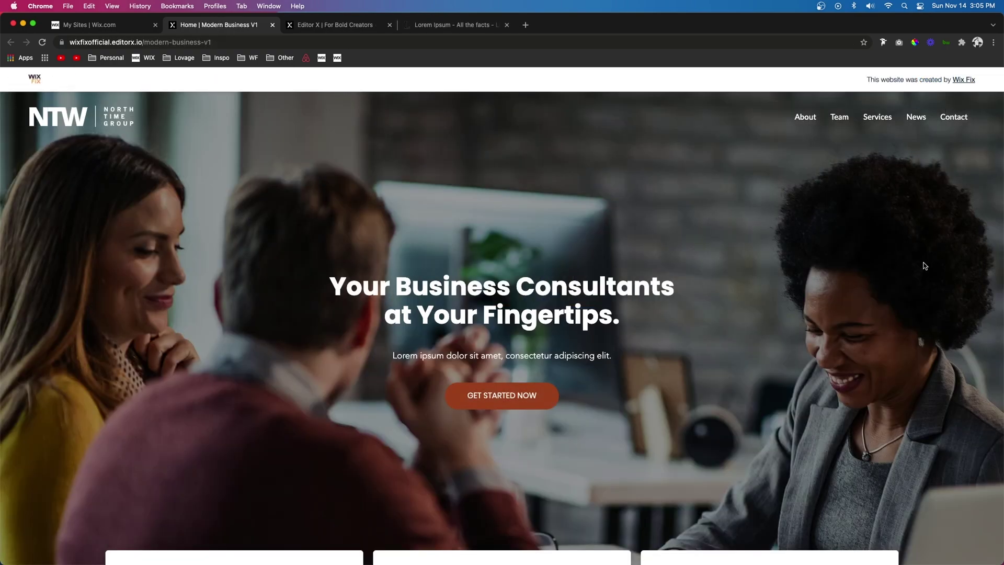
{"action": "scroll", "coordinate": [925, 265], "scroll_direction": "down", "scroll_amount": 5}
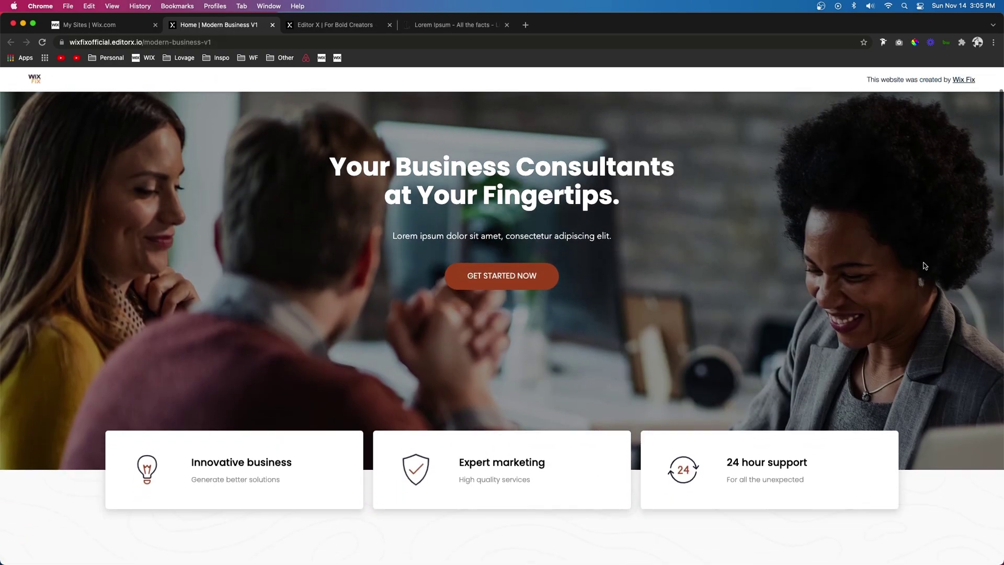
{"action": "scroll", "coordinate": [924, 264], "scroll_direction": "down", "scroll_amount": 6}
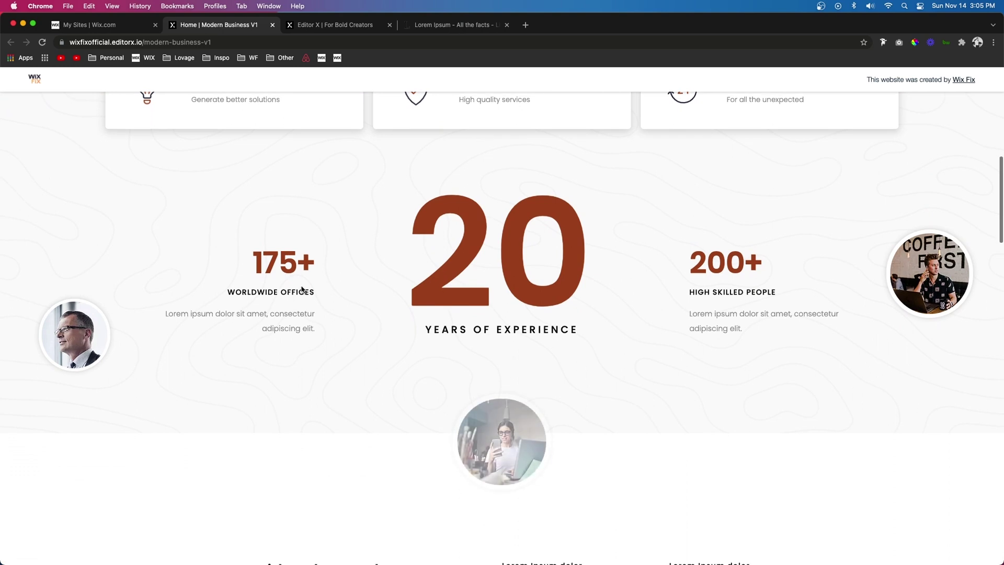
{"action": "left_click_drag", "start_coordinate": [253, 262], "coordinate": [298, 259]}
{"action": "left_click", "coordinate": [308, 265]}
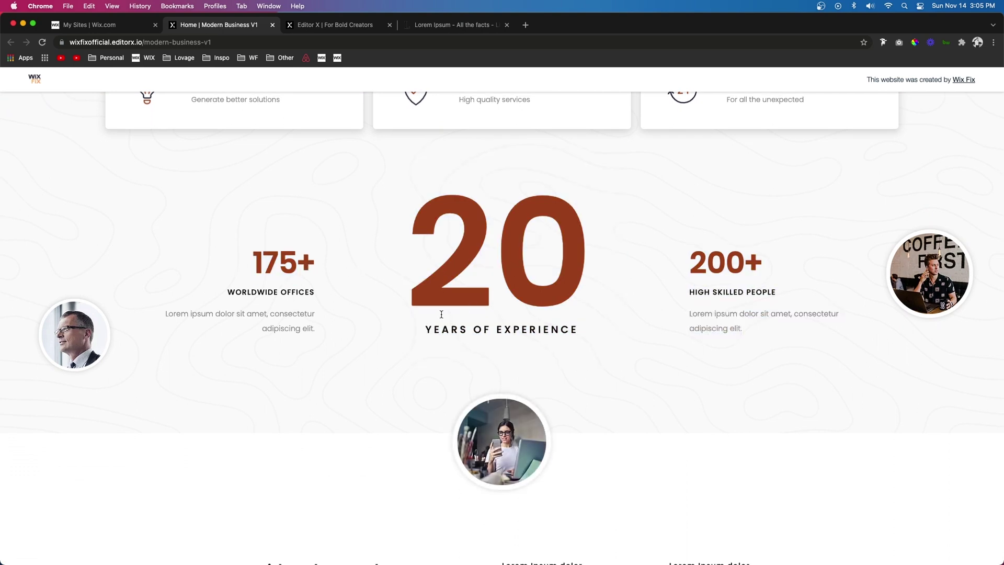
{"action": "left_click_drag", "start_coordinate": [426, 326], "coordinate": [549, 329]}
{"action": "left_click", "coordinate": [289, 289]}
{"action": "left_click_drag", "start_coordinate": [697, 291], "coordinate": [782, 297]}
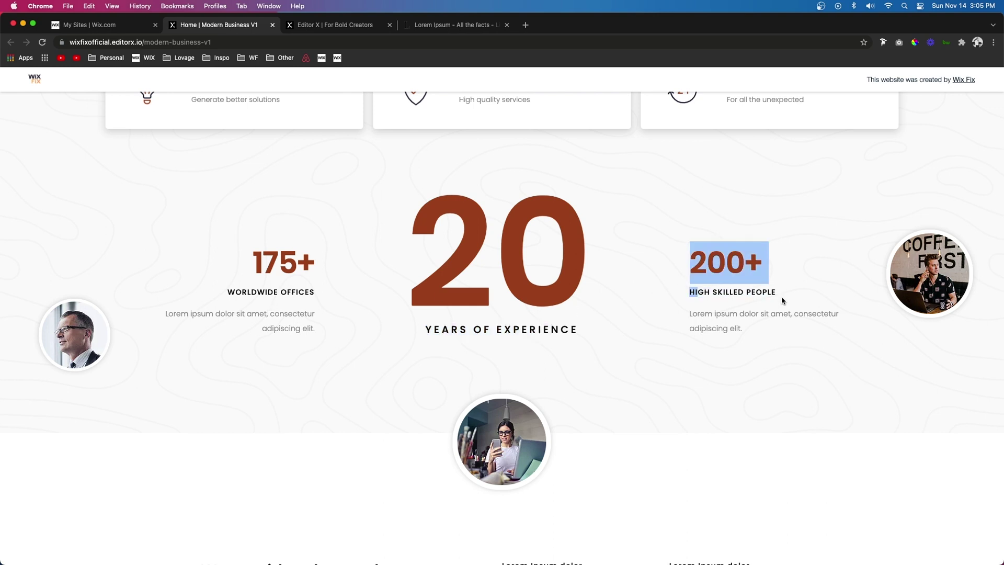
{"action": "left_click", "coordinate": [782, 296]}
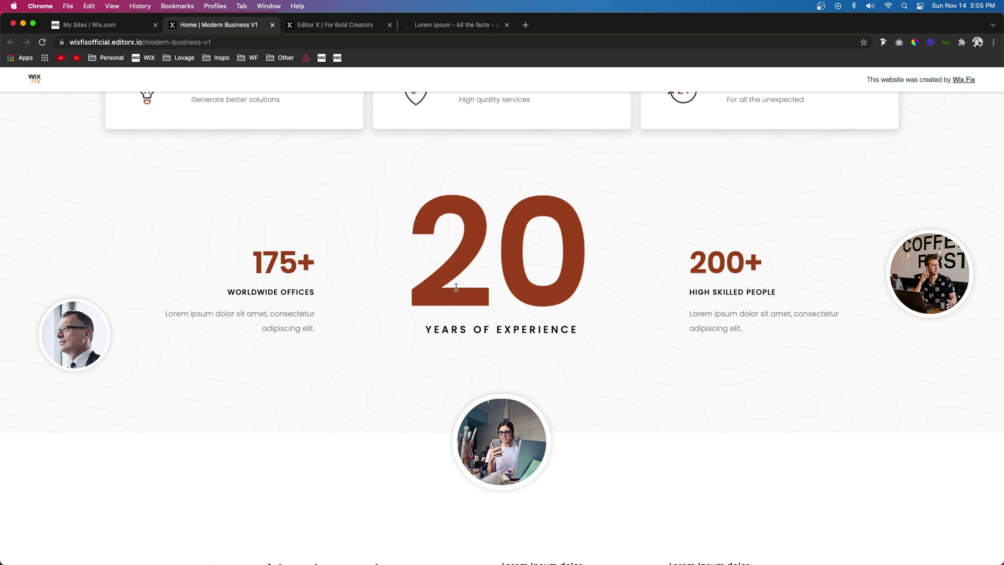
{"action": "left_click", "coordinate": [273, 25]}
{"action": "left_click", "coordinate": [224, 26]}
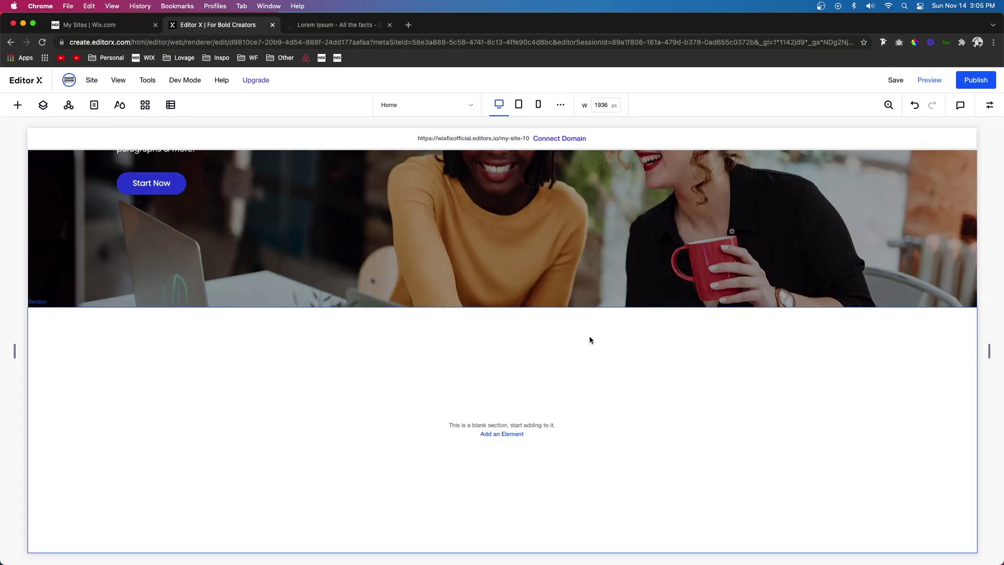
Give the section below the hero an 800 minimum height and a two-column grid.
{"action": "left_click", "coordinate": [989, 105]}
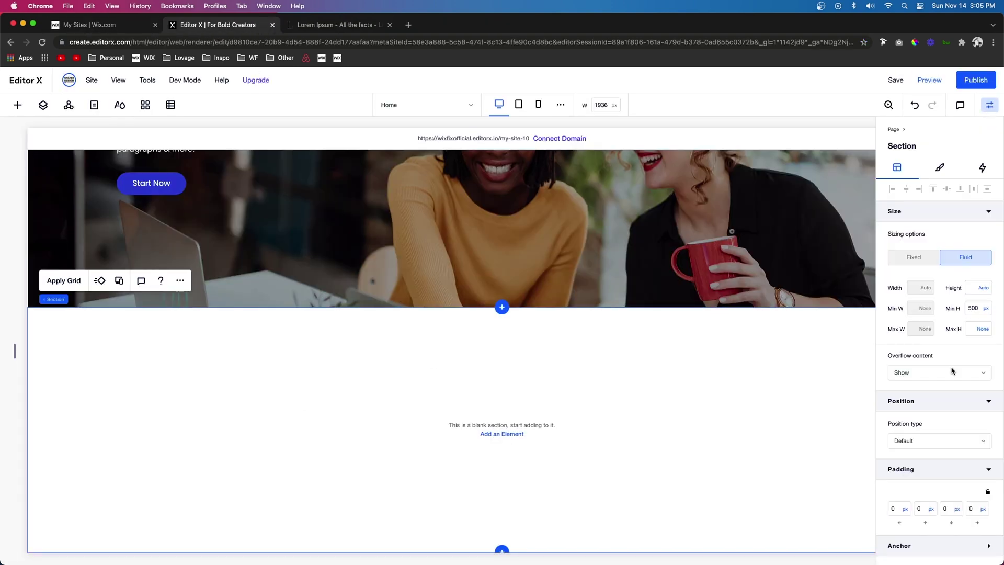
{"action": "left_click", "coordinate": [977, 308]}
{"action": "type", "text": "800"}
{"action": "key", "text": "Return"}
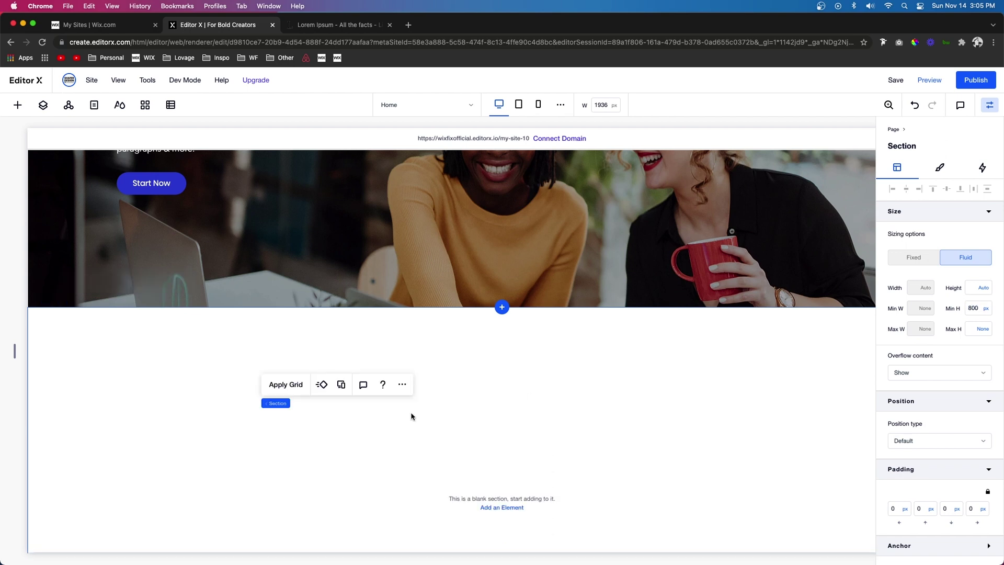
{"action": "scroll", "coordinate": [450, 381], "scroll_direction": "down", "scroll_amount": 3}
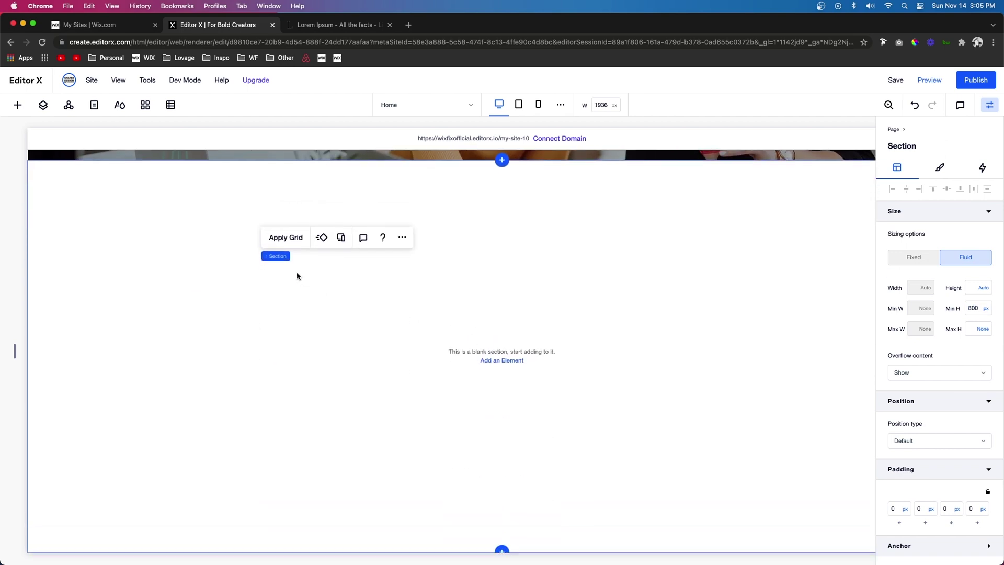
{"action": "left_click", "coordinate": [286, 237]}
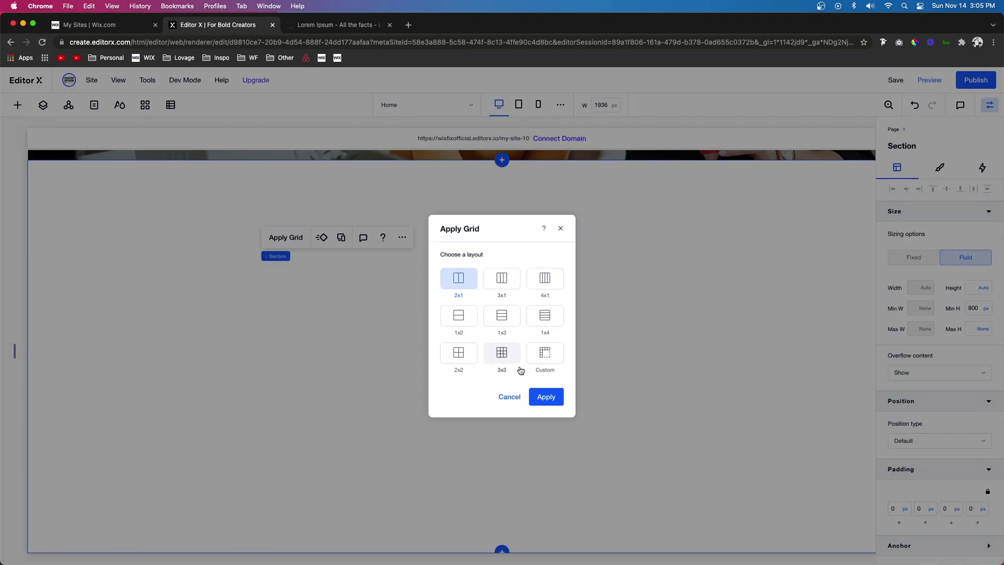
{"action": "left_click", "coordinate": [546, 397]}
Add an enlarged team photo in the left column and a title in the right.
{"action": "left_click", "coordinate": [18, 104]}
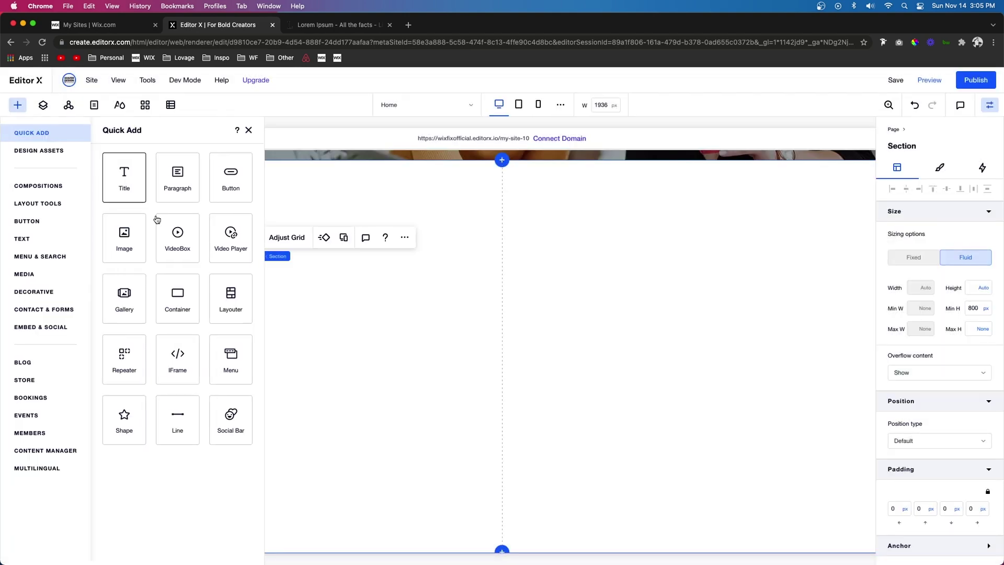
{"action": "left_click_drag", "start_coordinate": [124, 241], "coordinate": [271, 296]}
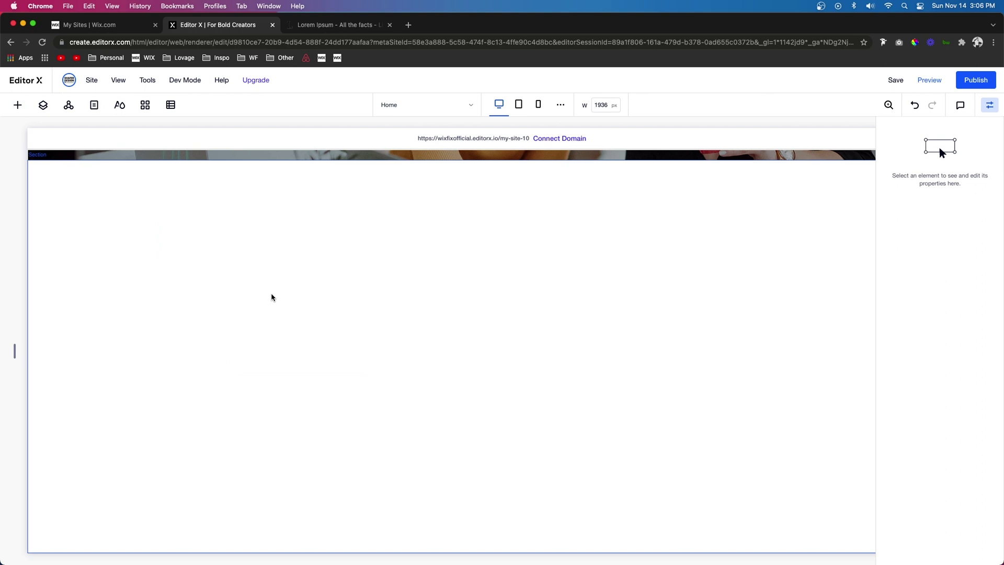
{"action": "left_click_drag", "start_coordinate": [188, 294], "coordinate": [116, 294]}
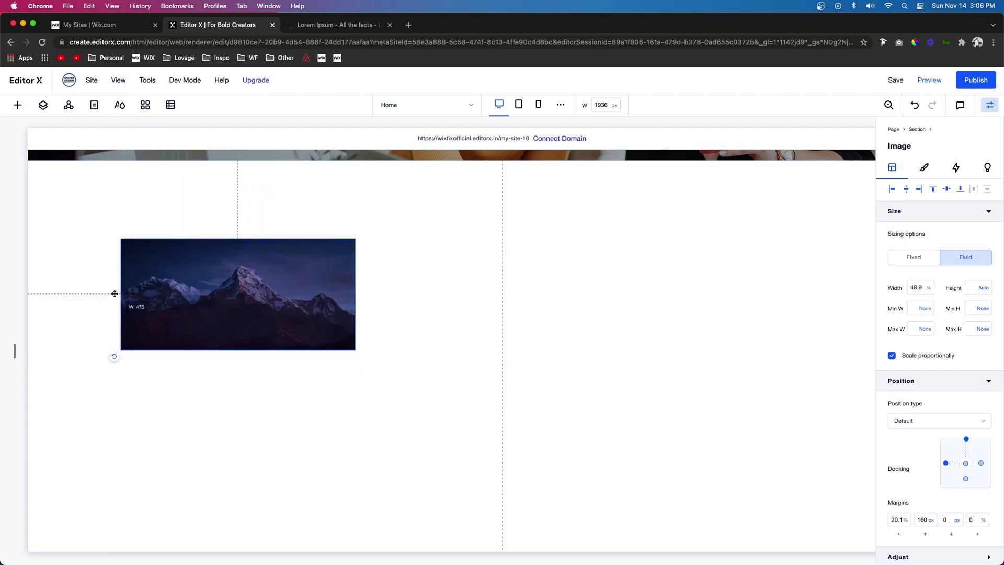
{"action": "left_click_drag", "start_coordinate": [236, 350], "coordinate": [279, 341]}
{"action": "left_click", "coordinate": [296, 312]}
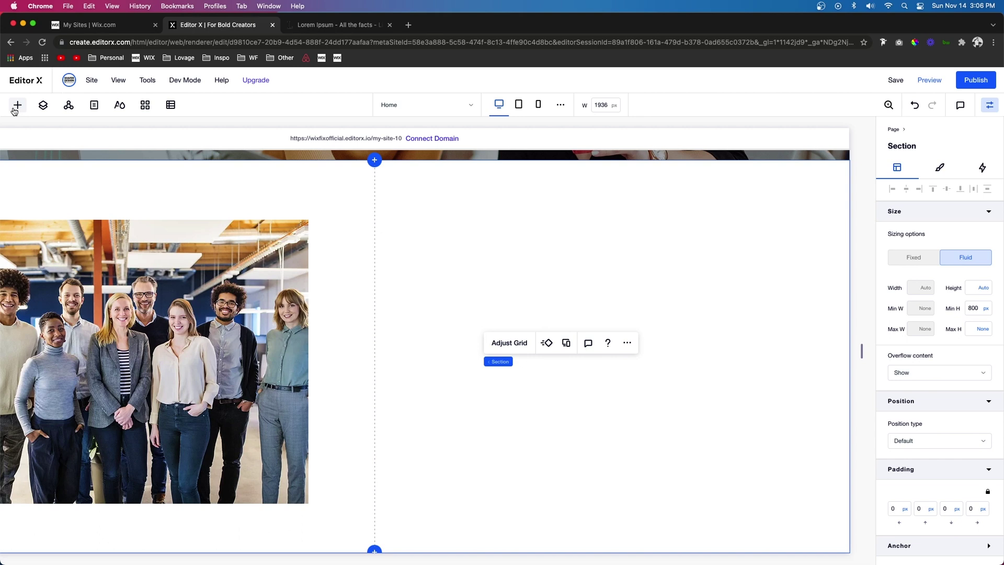
{"action": "left_click", "coordinate": [16, 107]}
{"action": "left_click_drag", "start_coordinate": [124, 173], "coordinate": [612, 242]}
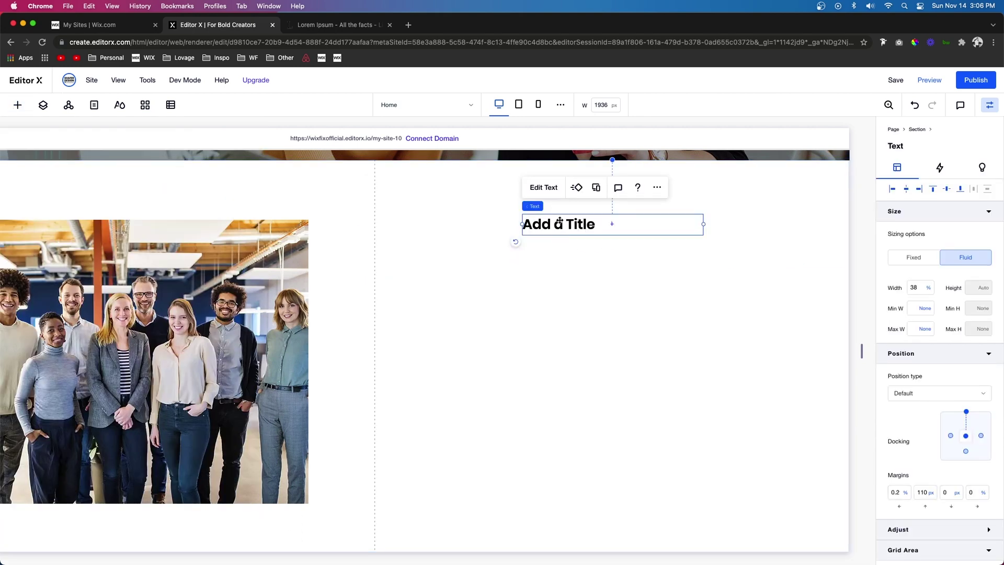
Set the title to size 50, retype it as 'We're #1 at...', and shift it left.
{"action": "double_click", "coordinate": [559, 222]}
{"action": "left_click", "coordinate": [686, 168]}
{"action": "key", "text": "Return"}
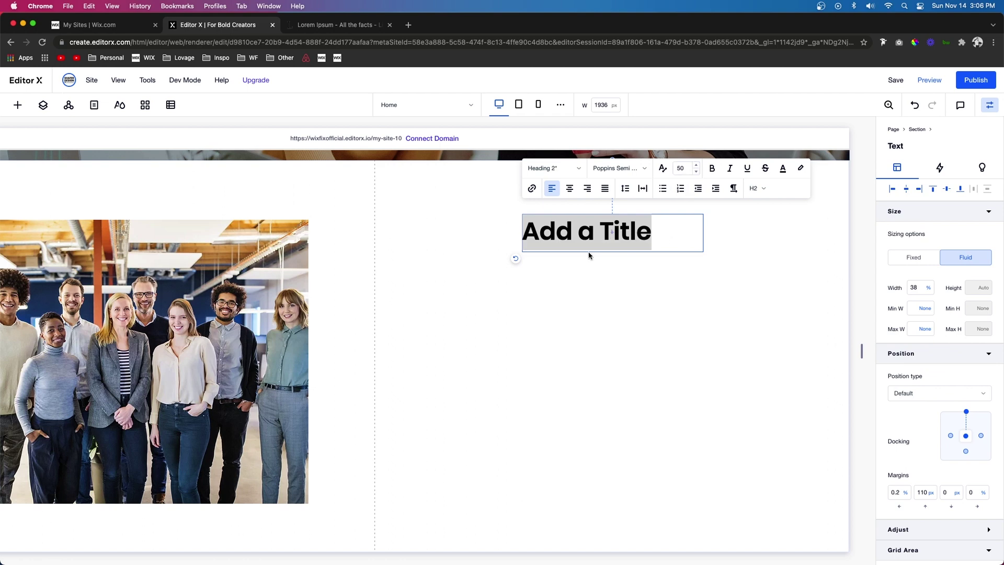
{"action": "left_click", "coordinate": [563, 233]}
{"action": "triple_click", "coordinate": [546, 233]}
{"action": "type", "text": "We're #1 "}
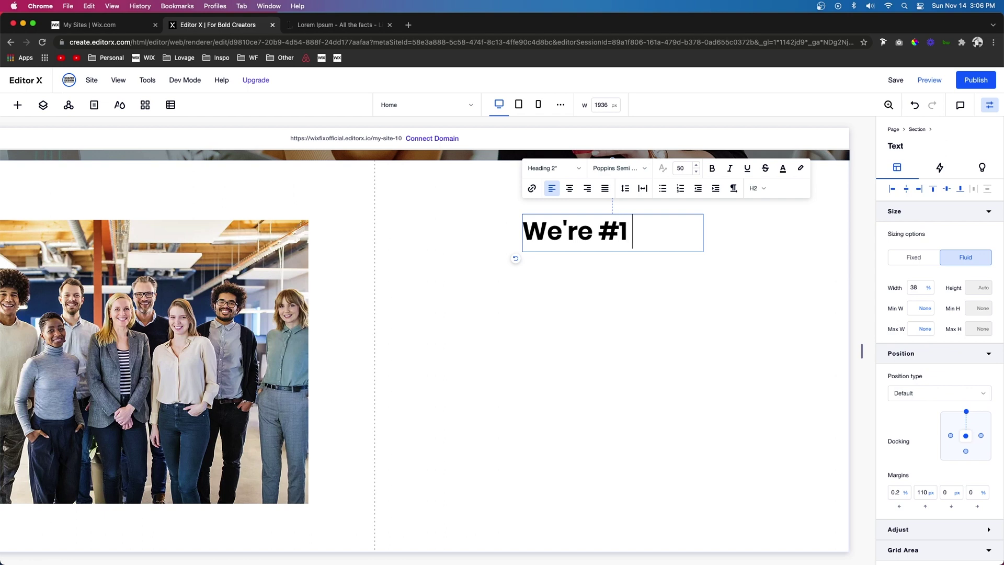
{"action": "type", "text": "at..."}
{"action": "left_click", "coordinate": [574, 262]}
{"action": "left_click", "coordinate": [557, 235]}
{"action": "left_click_drag", "start_coordinate": [554, 233], "coordinate": [500, 283]}
Duplicate the heading, retype the copy as '100 million', and colour it blue.
{"action": "key", "text": "ctrl+d"}
{"action": "double_click", "coordinate": [501, 283]}
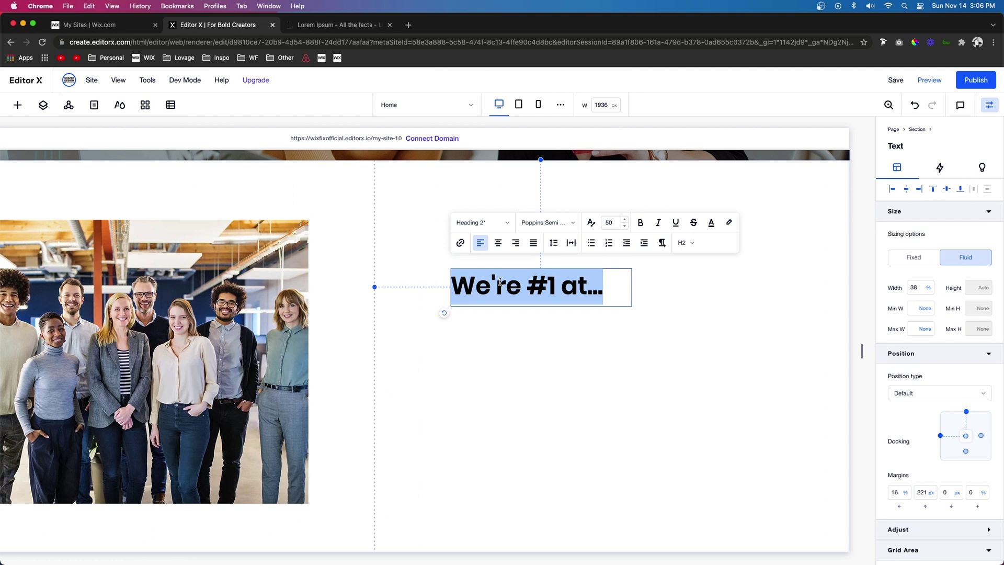
{"action": "key", "text": "BackSpace"}
{"action": "type", "text": "100 million"}
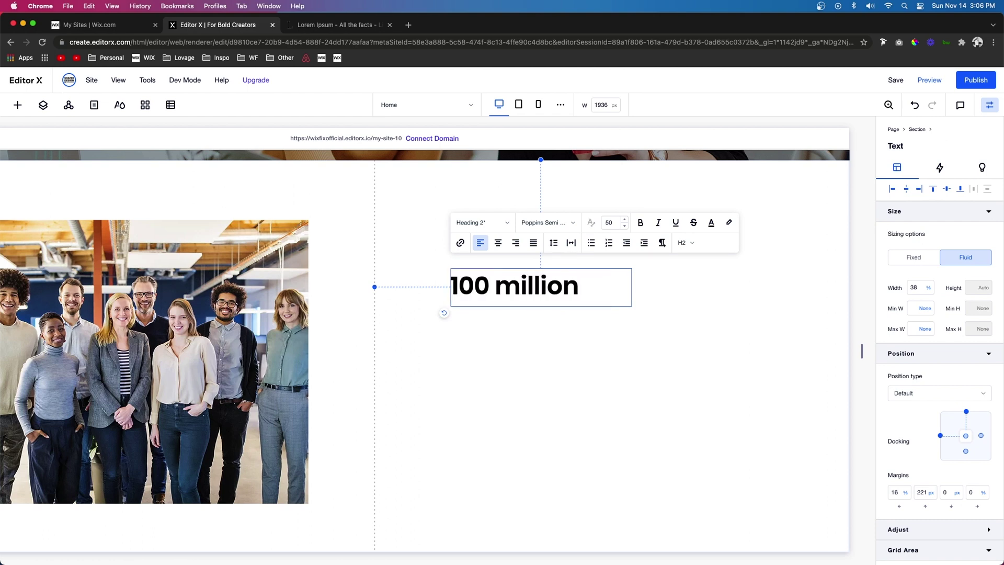
{"action": "key", "text": "super+a"}
{"action": "left_click", "coordinate": [711, 223]}
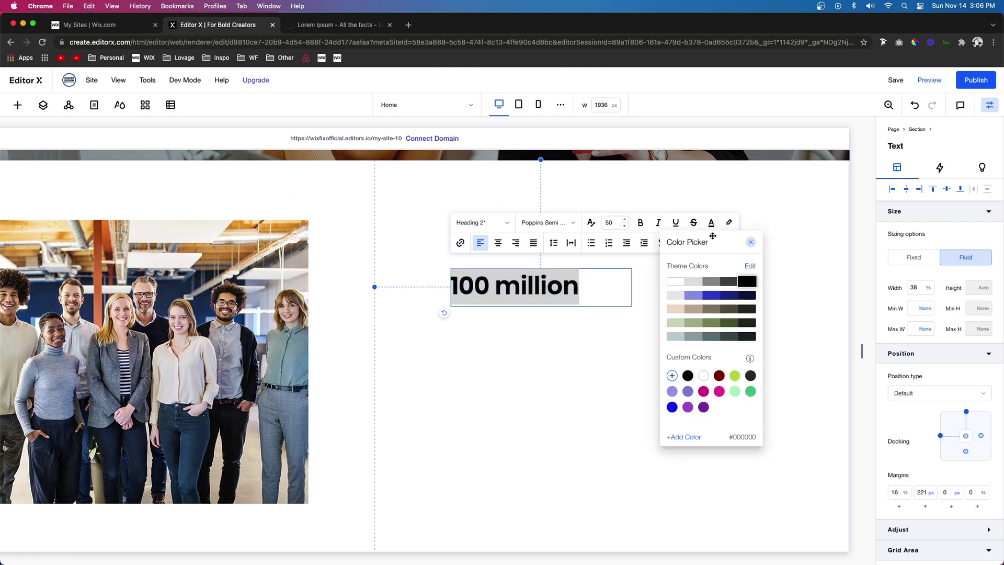
{"action": "left_click", "coordinate": [712, 295]}
{"action": "left_click", "coordinate": [497, 343]}
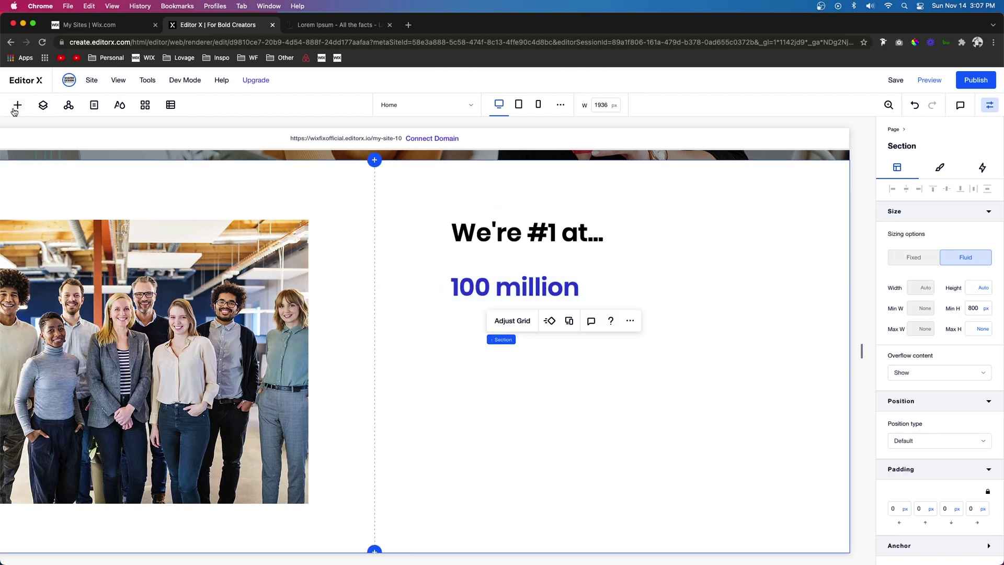
{"action": "left_click", "coordinate": [17, 105]}
Add a 'meetings per year' caption under 100 million and copy the stat pair below.
{"action": "left_click_drag", "start_coordinate": [157, 180], "coordinate": [567, 338]}
{"action": "double_click", "coordinate": [568, 338]}
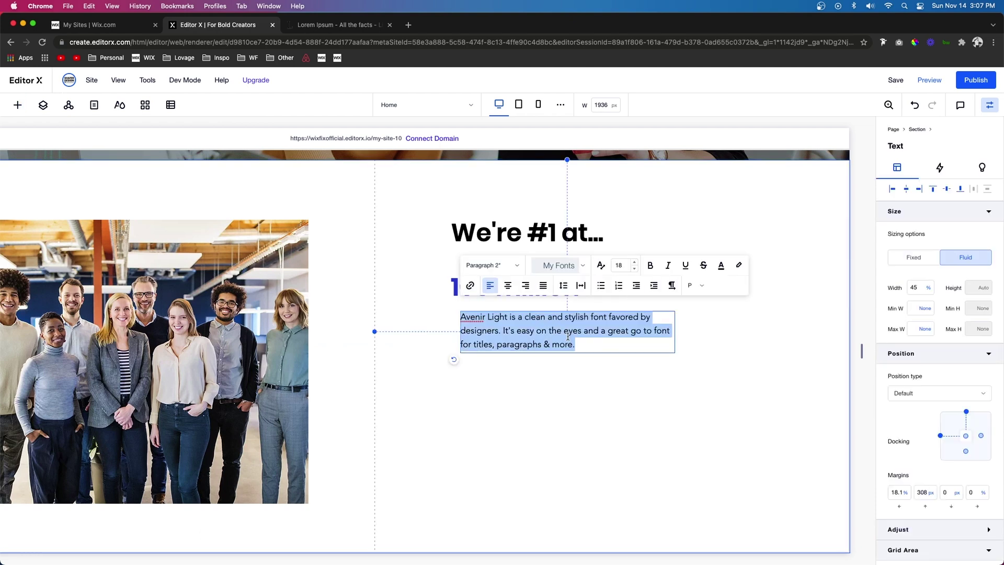
{"action": "type", "text": "meetings per year"}
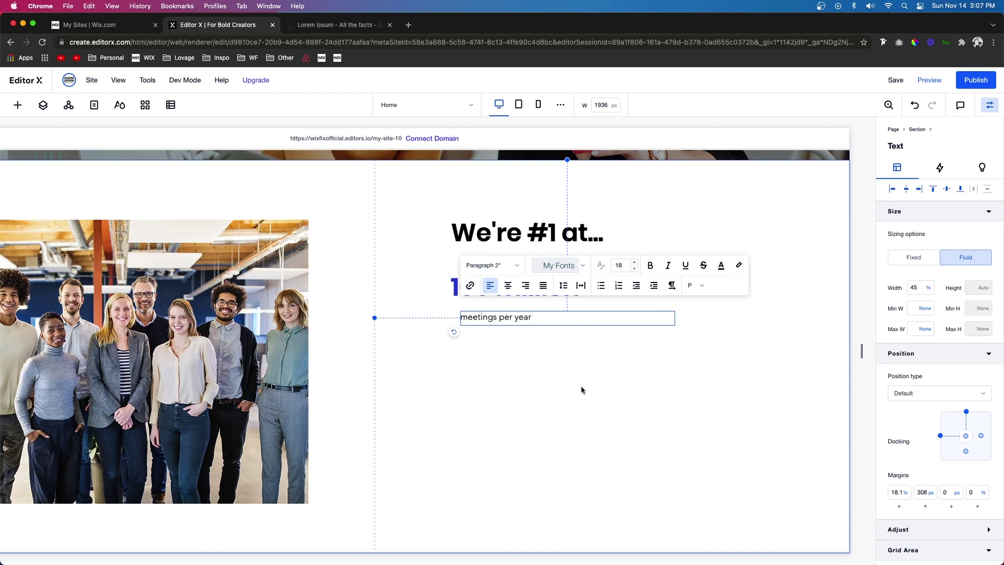
{"action": "left_click", "coordinate": [473, 288]}
{"action": "left_click", "coordinate": [472, 309], "text": "shift"}
{"action": "left_click_drag", "start_coordinate": [472, 309], "coordinate": [468, 386]}
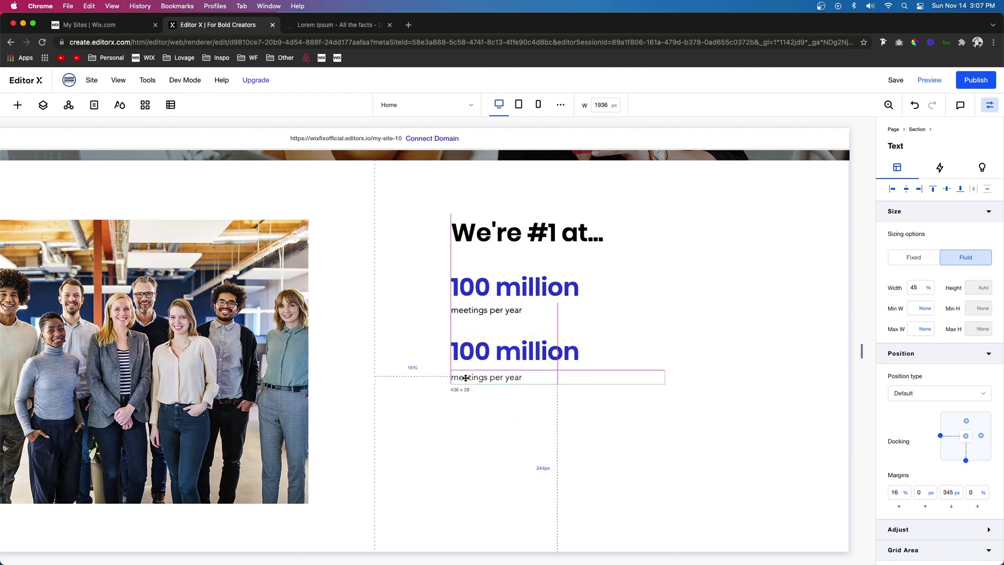
Change the copied pair to '50,000' with the caption 'happy clients'.
{"action": "left_click", "coordinate": [489, 358]}
{"action": "double_click", "coordinate": [503, 360]}
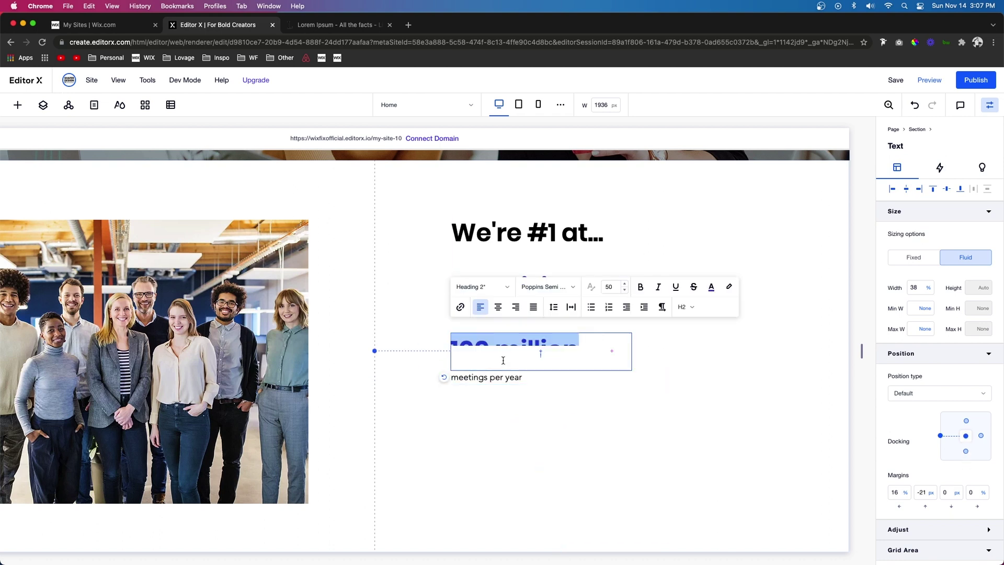
{"action": "type", "text": "50,000"}
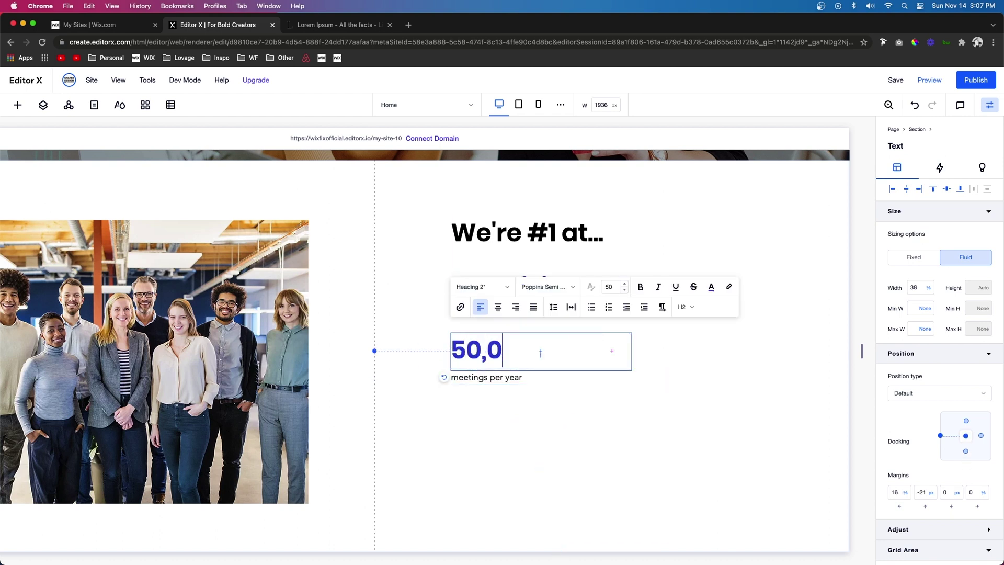
{"action": "left_click", "coordinate": [474, 378]}
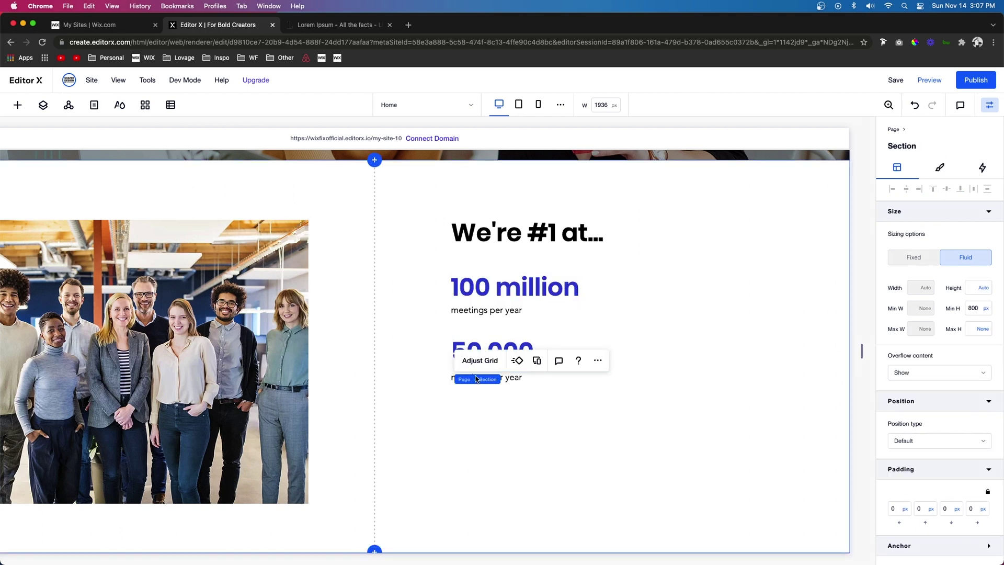
{"action": "double_click", "coordinate": [517, 379]}
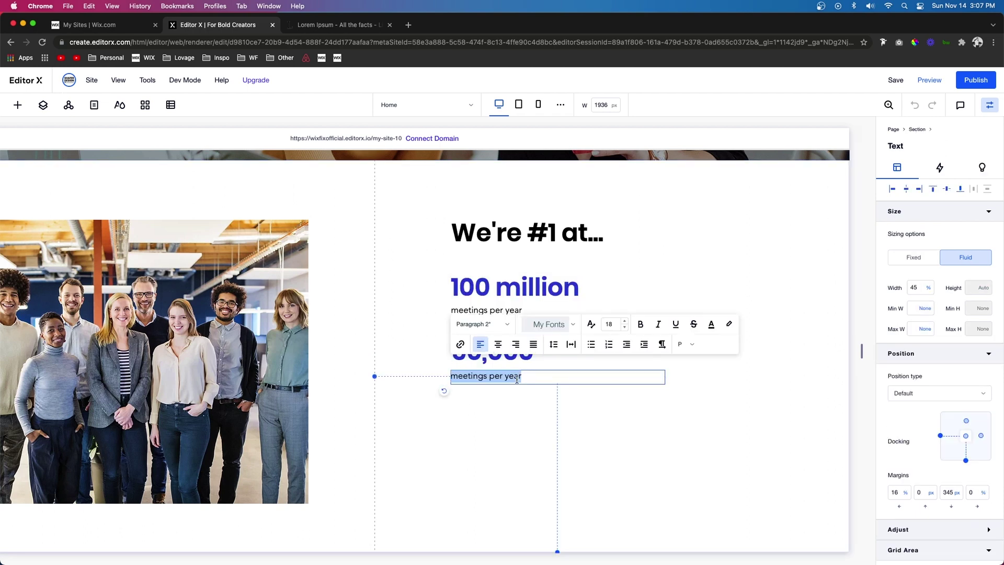
{"action": "type", "text": "happy clients"}
{"action": "left_click", "coordinate": [496, 360]}
Add an 'Over 100' stat with a 'partner integrations' caption beneath it.
{"action": "left_click_drag", "start_coordinate": [497, 360], "coordinate": [493, 420]}
{"action": "double_click", "coordinate": [493, 420]}
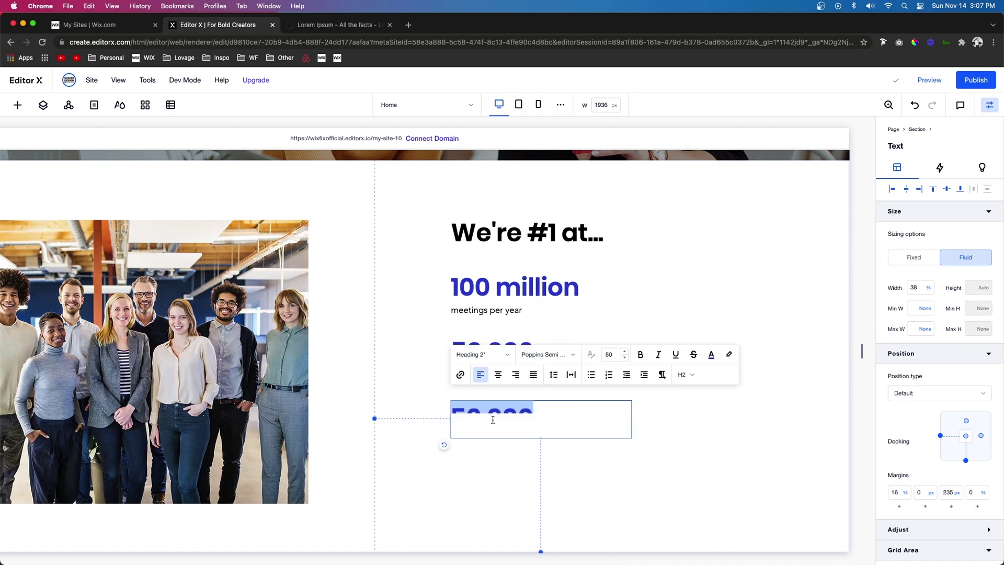
{"action": "type", "text": "Over 100"}
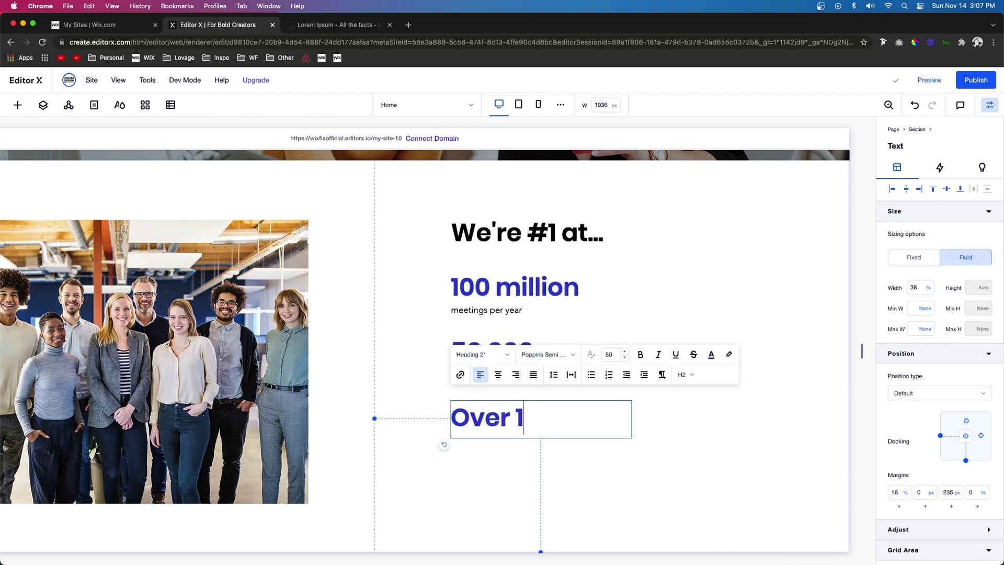
{"action": "left_click", "coordinate": [437, 389]}
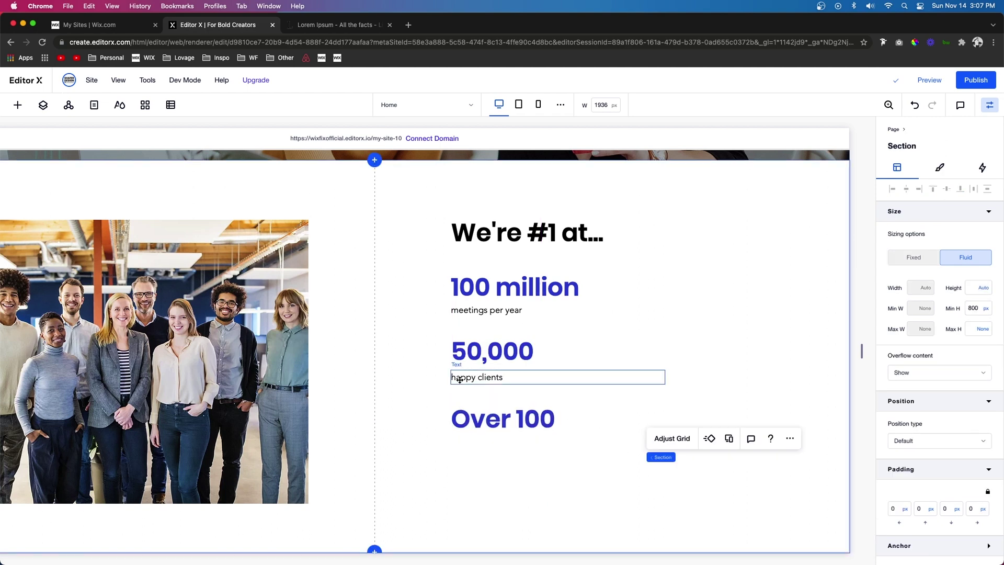
{"action": "left_click", "coordinate": [460, 380]}
{"action": "left_click_drag", "start_coordinate": [474, 380], "coordinate": [473, 444]}
{"action": "double_click", "coordinate": [473, 444]}
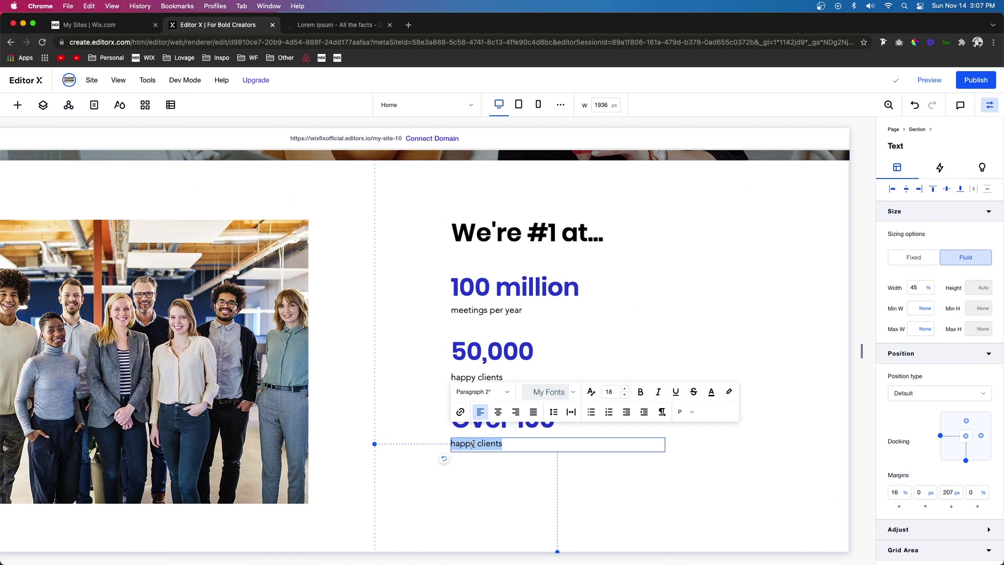
{"action": "type", "text": "partner in"}
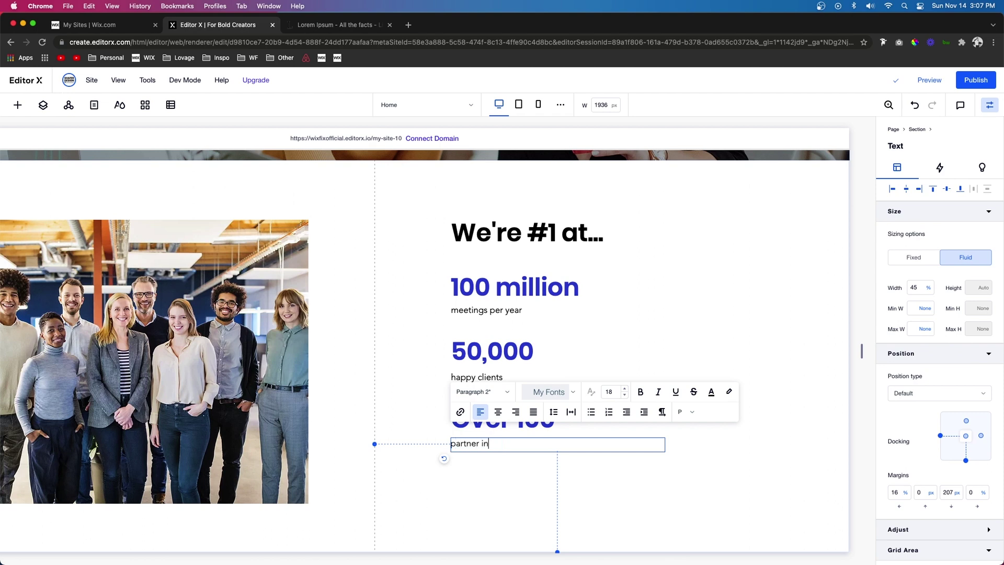
{"action": "type", "text": "tegratio"}
{"action": "left_click", "coordinate": [561, 506]}
{"action": "left_click", "coordinate": [523, 233]}
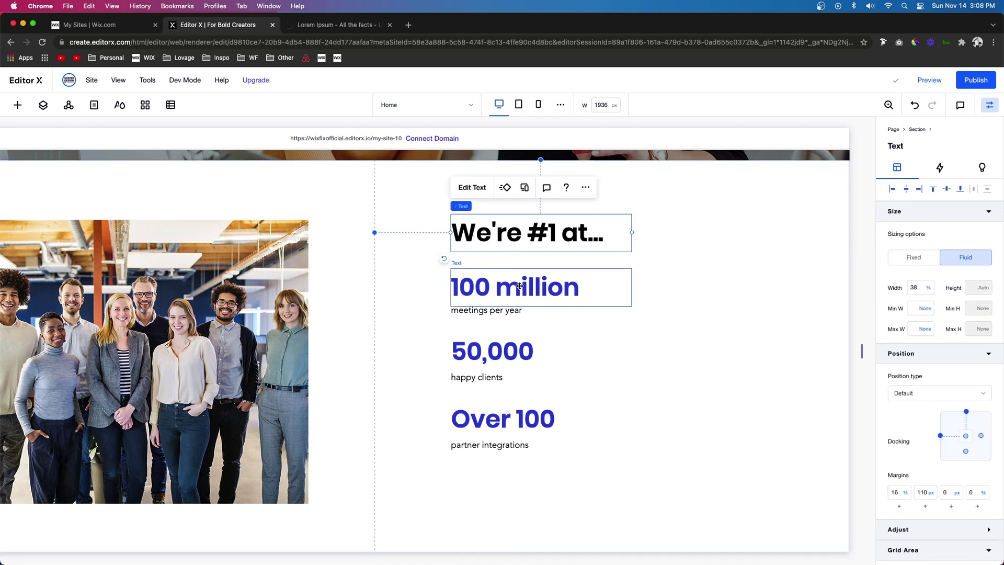
Select the heading and the 100 million, 50,000 and Over 100 stat texts, then stack them.
{"action": "left_click", "coordinate": [509, 301], "text": "shift"}
{"action": "left_click", "coordinate": [502, 311], "text": "shift"}
{"action": "left_click", "coordinate": [493, 354], "text": "shift"}
{"action": "left_click", "coordinate": [487, 378], "text": "shift"}
{"action": "left_click", "coordinate": [486, 420], "text": "shift"}
{"action": "left_click", "coordinate": [486, 445], "text": "shift"}
{"action": "left_click", "coordinate": [472, 189]}
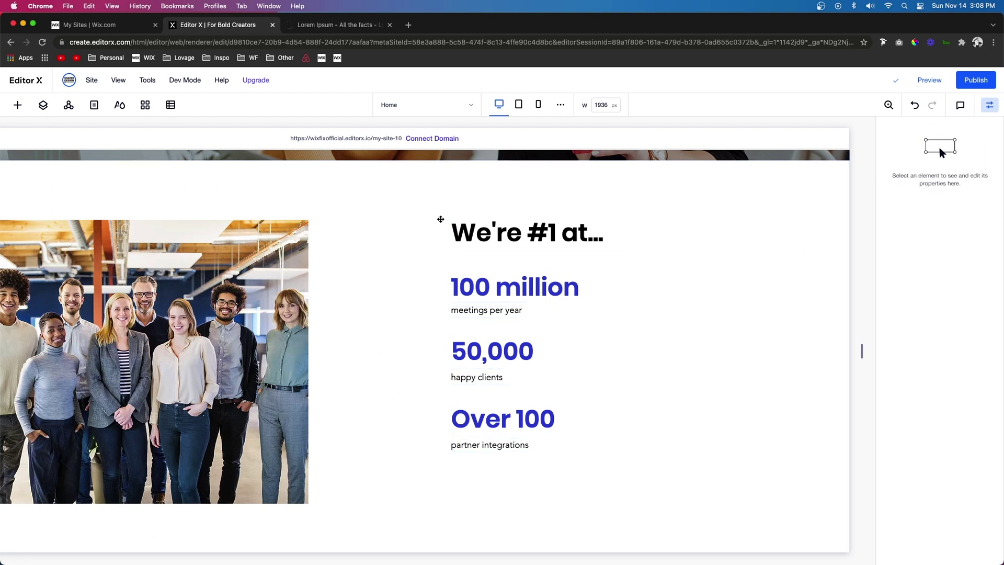
Make the team photo shorter by dragging its bottom edge up.
{"action": "left_click", "coordinate": [195, 259]}
{"action": "left_click_drag", "start_coordinate": [195, 259], "coordinate": [196, 258]}
{"action": "left_click_drag", "start_coordinate": [147, 506], "coordinate": [146, 448]}
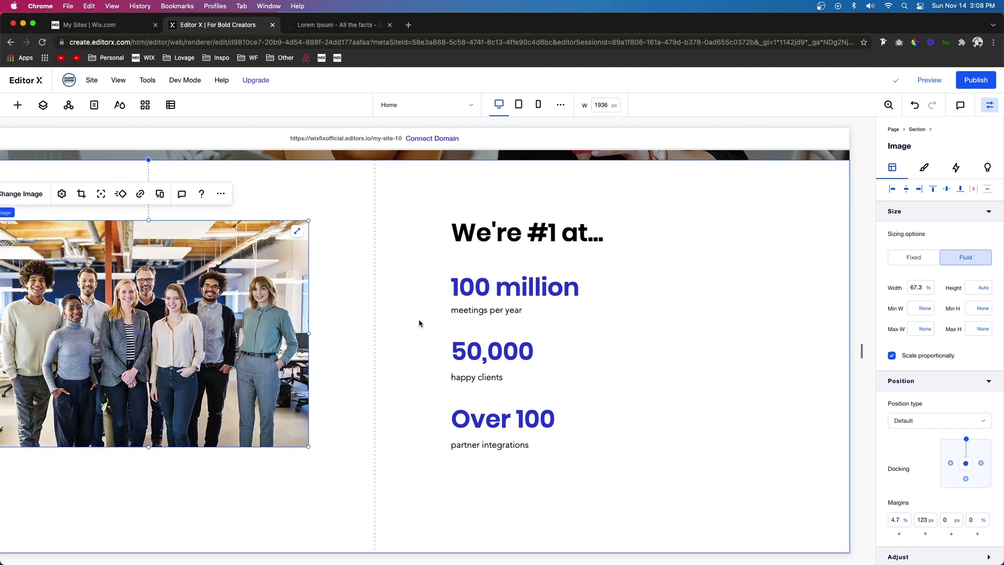
Give the text stack 100 px top and right margins.
{"action": "left_click", "coordinate": [499, 284]}
{"action": "scroll", "coordinate": [901, 438], "scroll_direction": "down", "scroll_amount": 5}
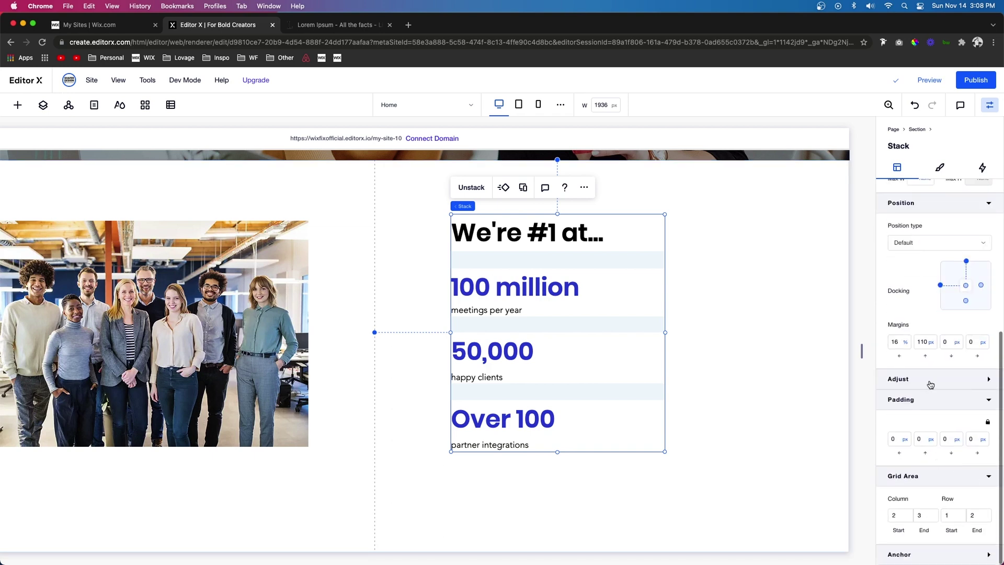
{"action": "left_click", "coordinate": [925, 341]}
{"action": "type", "text": "1"}
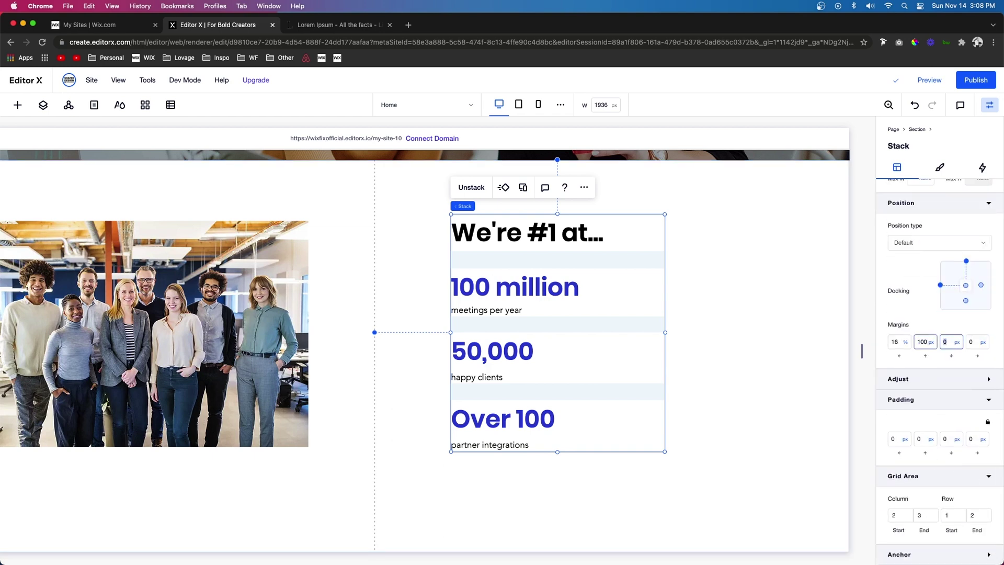
{"action": "key", "text": "Tab"}
{"action": "type", "text": "100"}
{"action": "key", "text": "Return"}
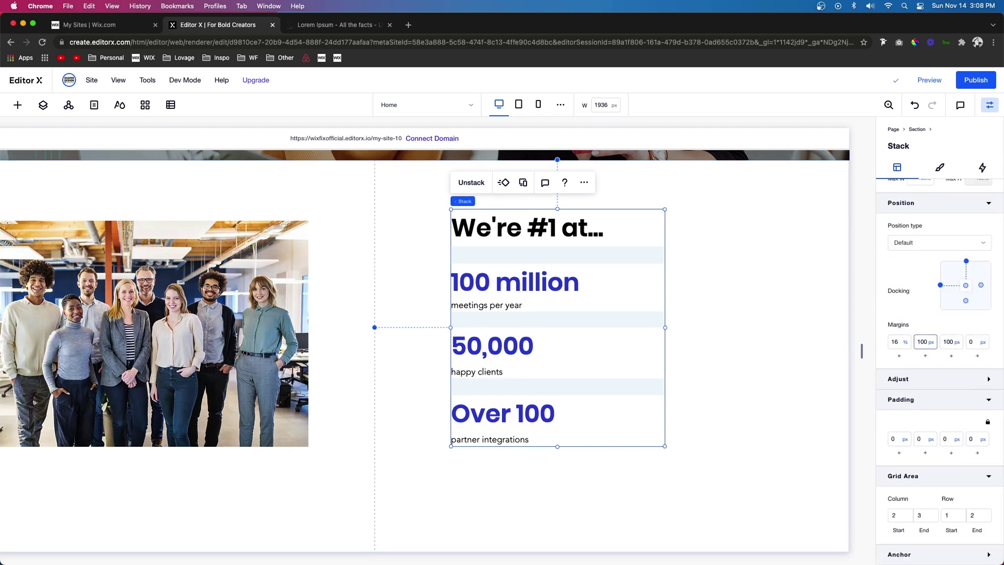
Change the stats section grid row's minimum height from a fixed 800 px to Min Content.
{"action": "left_click", "coordinate": [760, 323]}
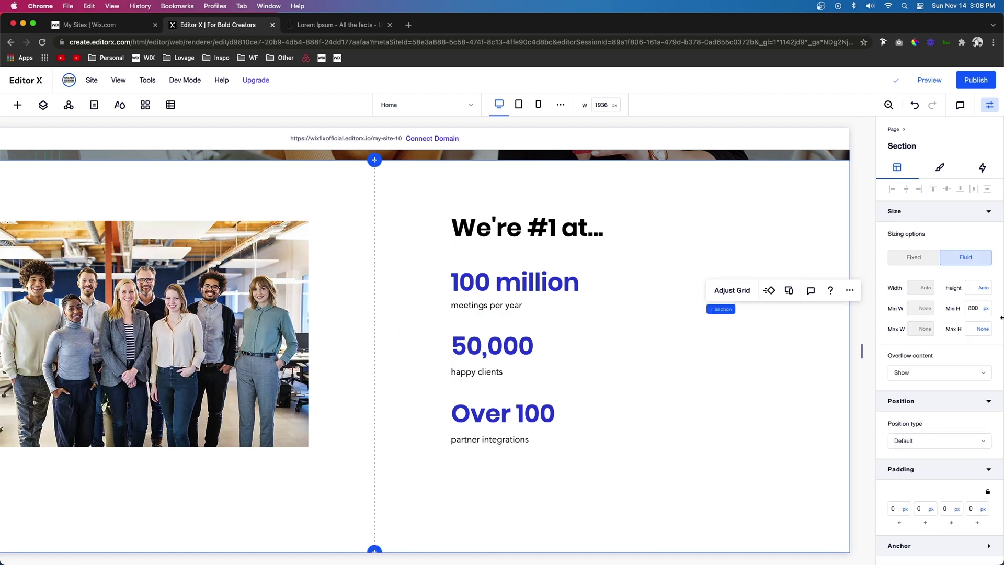
{"action": "left_click", "coordinate": [985, 311]}
{"action": "left_click", "coordinate": [941, 272]}
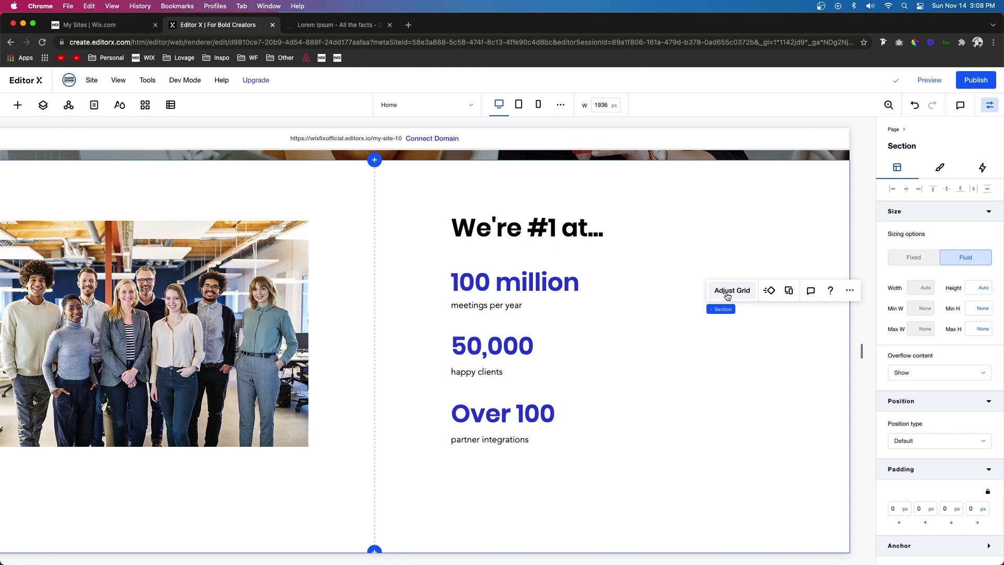
{"action": "left_click", "coordinate": [728, 296]}
{"action": "left_click", "coordinate": [499, 355]}
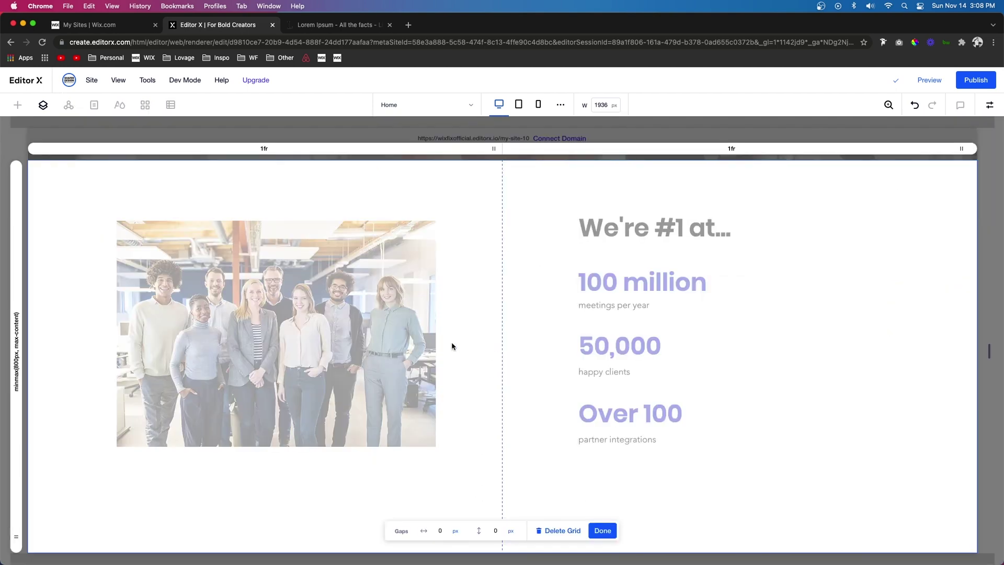
{"action": "left_click", "coordinate": [18, 320]}
{"action": "left_click", "coordinate": [75, 387]}
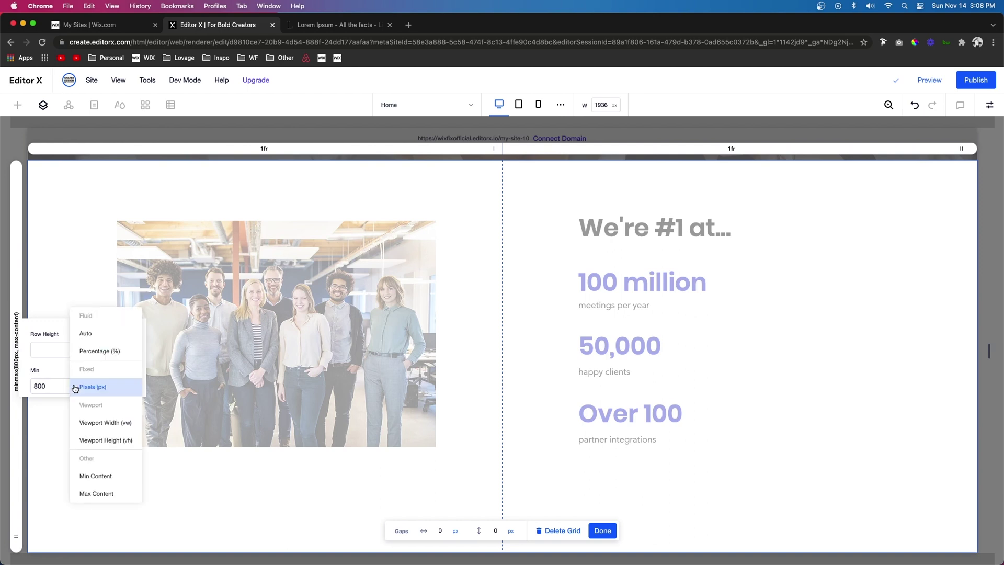
{"action": "left_click", "coordinate": [95, 476]}
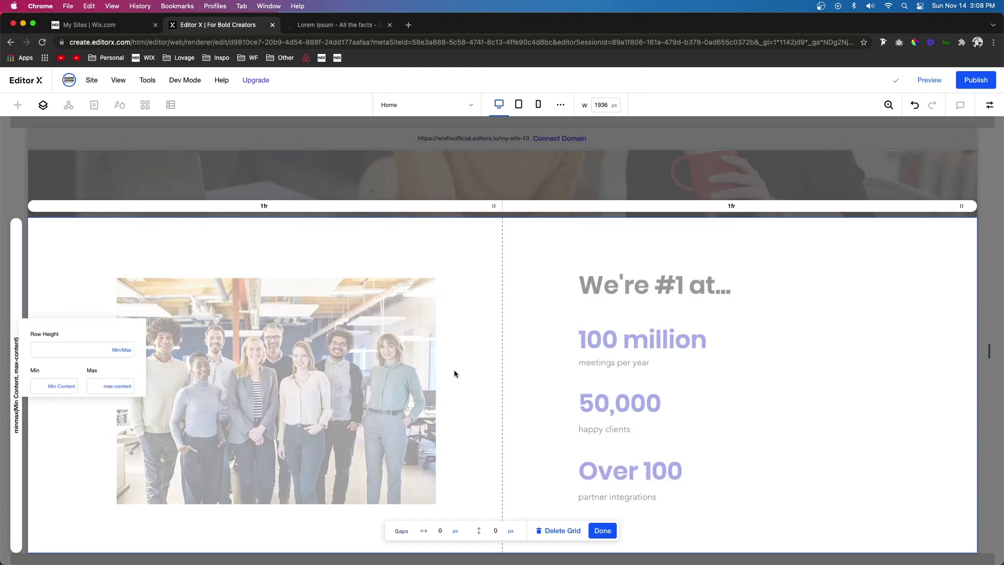
{"action": "left_click", "coordinate": [603, 530]}
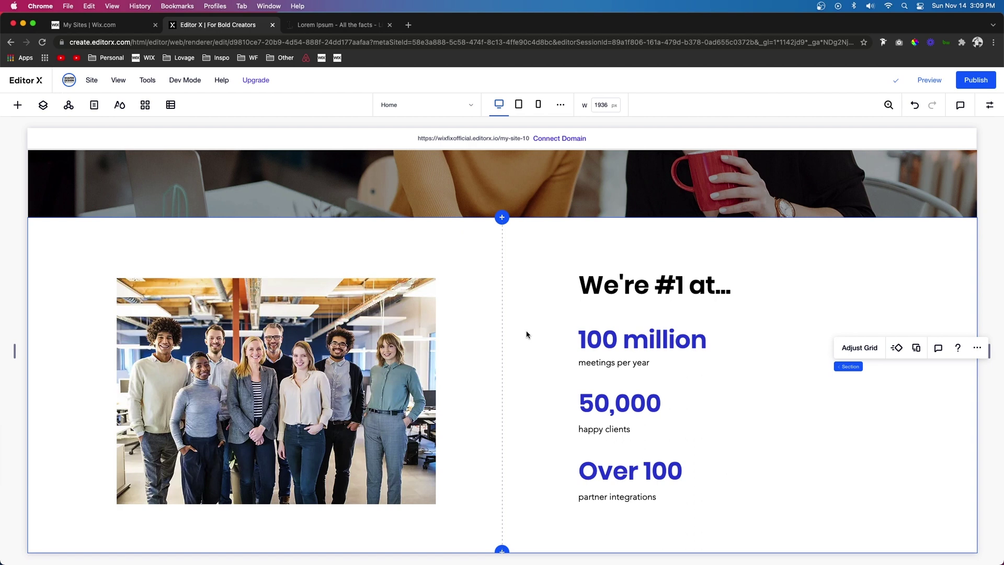
Add a blank section below the stats with an 800 px minimum height.
{"action": "left_click", "coordinate": [501, 550]}
{"action": "left_click", "coordinate": [471, 505]}
{"action": "left_click", "coordinate": [989, 105]}
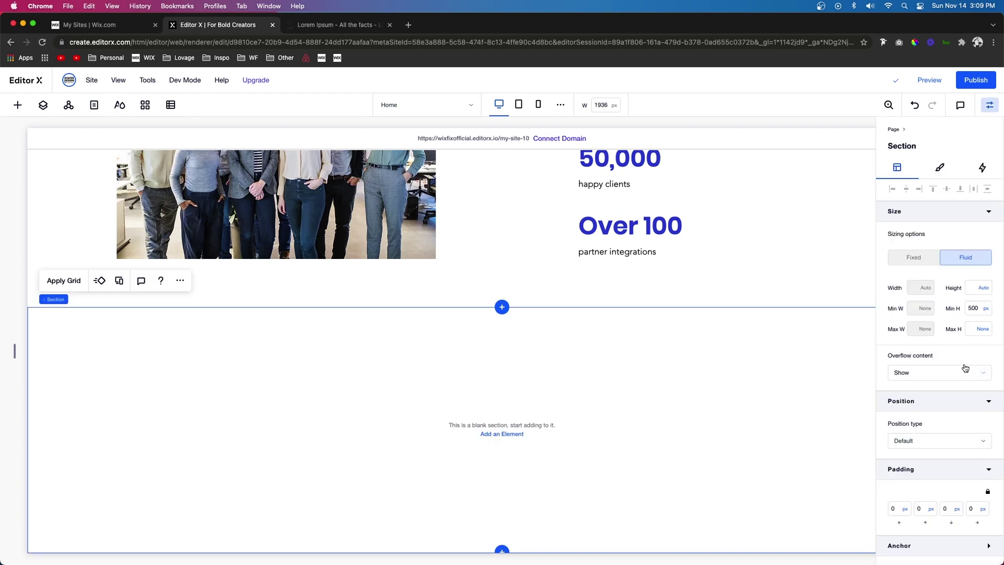
{"action": "left_click", "coordinate": [980, 307]}
{"action": "key", "text": "Return"}
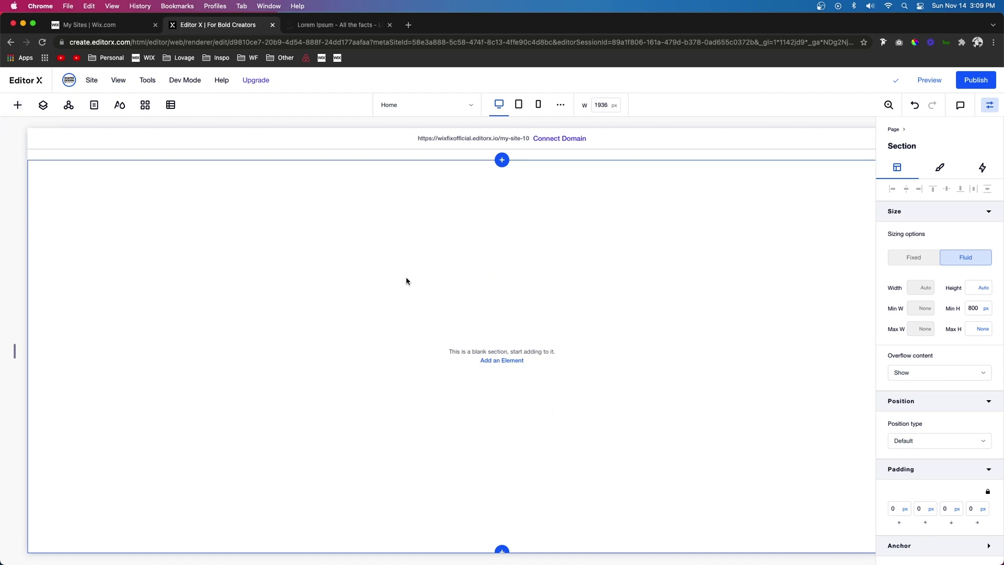
Apply a three-column 3x1 grid to the new section.
{"action": "left_click", "coordinate": [452, 247]}
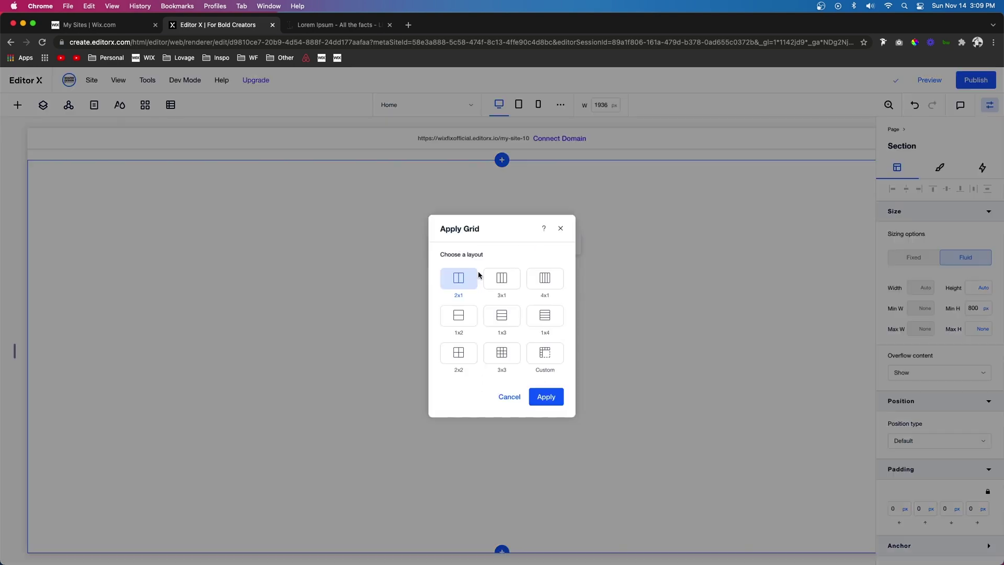
{"action": "left_click", "coordinate": [504, 286]}
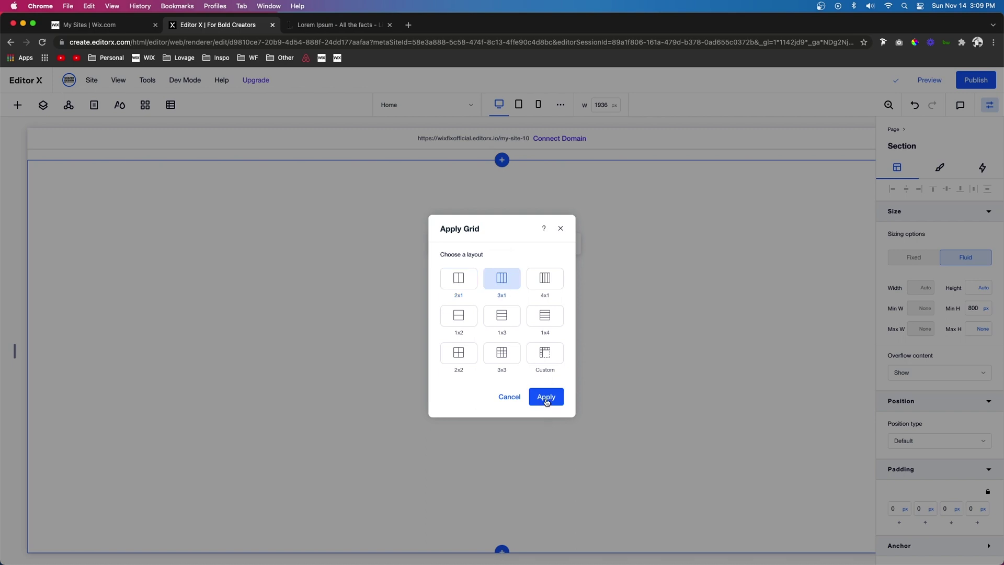
{"action": "left_click", "coordinate": [546, 399]}
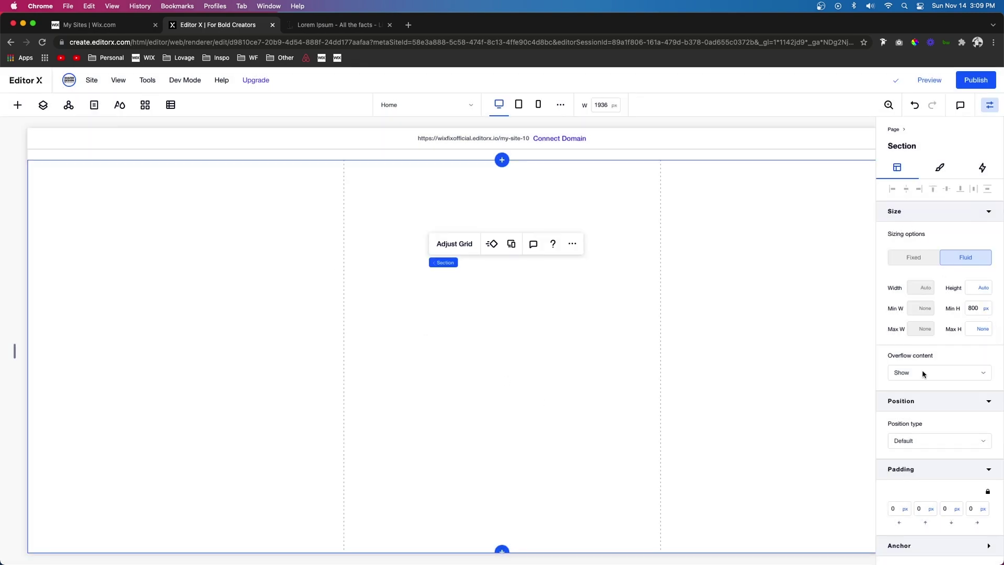
Set the section's left and right padding to 10%.
{"action": "left_click", "coordinate": [897, 513]}
{"action": "left_click", "coordinate": [980, 509]}
{"action": "type", "text": "10%"}
{"action": "key", "text": "Return"}
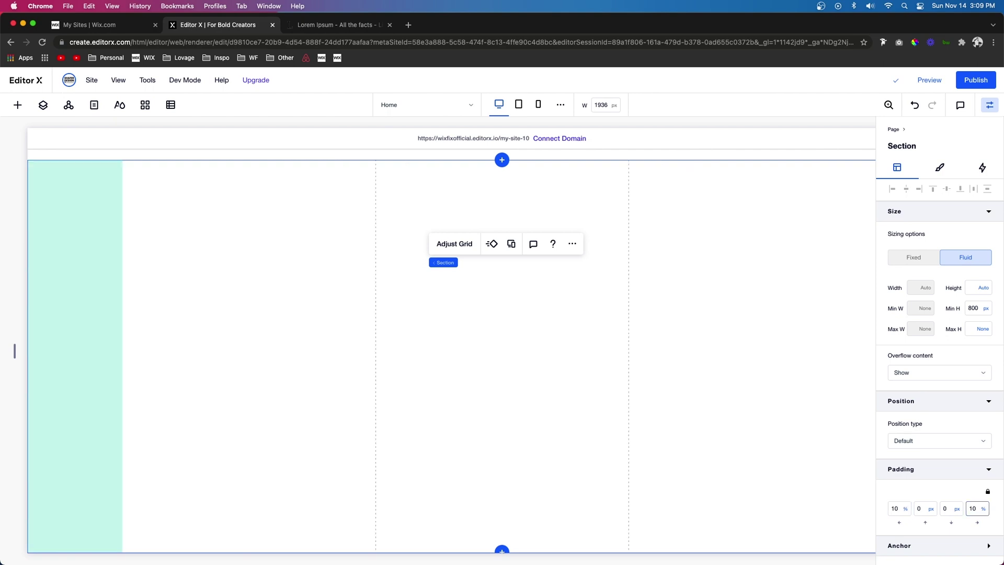
Add a stretched repeater to the section, with its grid column end set to 4.
{"action": "left_click", "coordinate": [17, 105]}
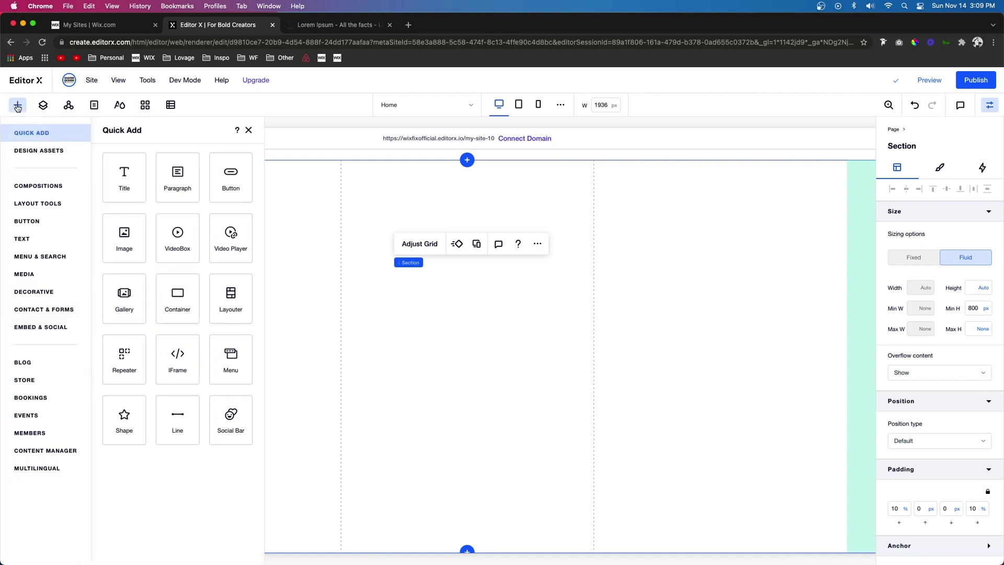
{"action": "left_click_drag", "start_coordinate": [120, 370], "coordinate": [366, 332]}
{"action": "left_click", "coordinate": [459, 316]}
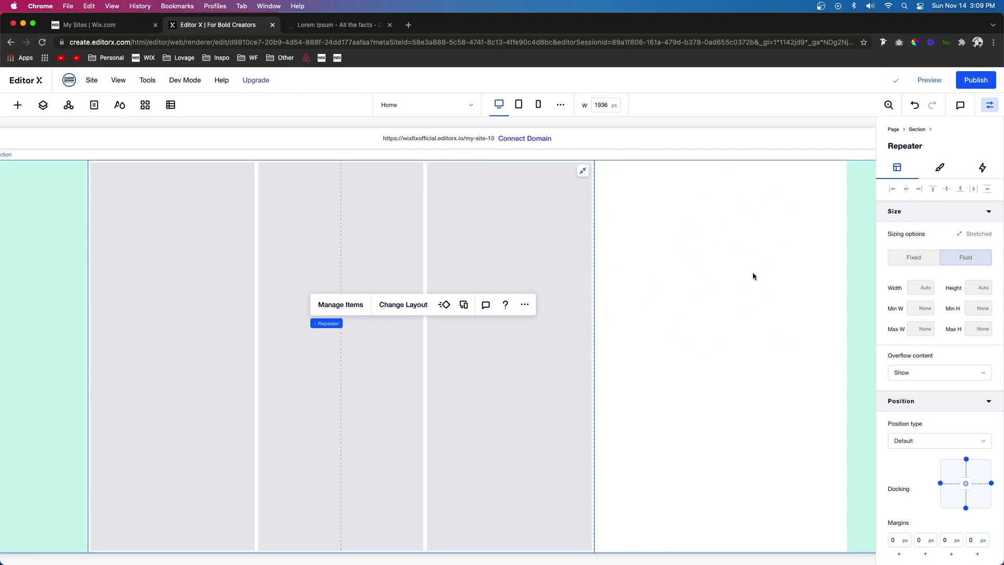
{"action": "scroll", "coordinate": [930, 428], "scroll_direction": "down", "scroll_amount": 3}
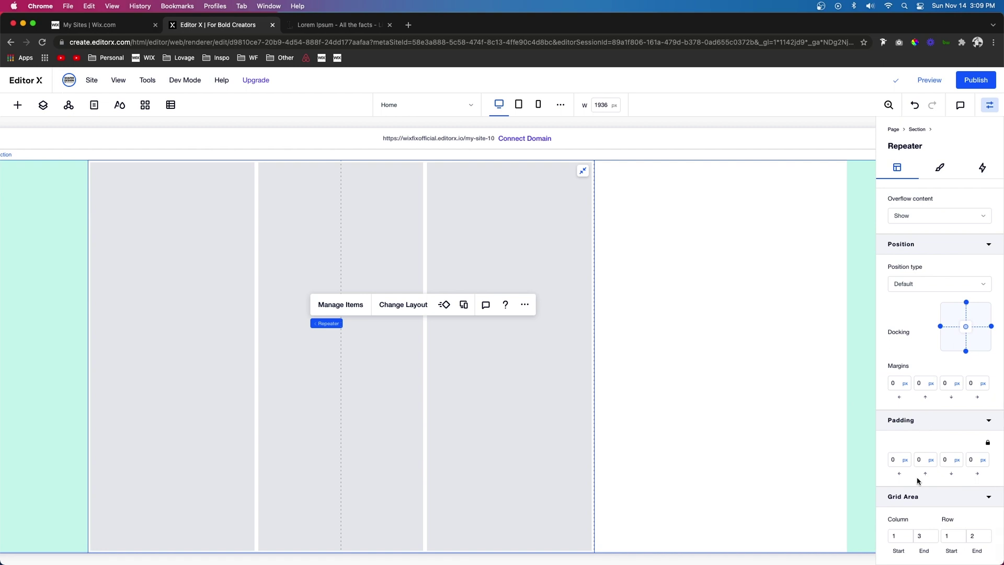
{"action": "left_click", "coordinate": [930, 535]}
{"action": "type", "text": "4"}
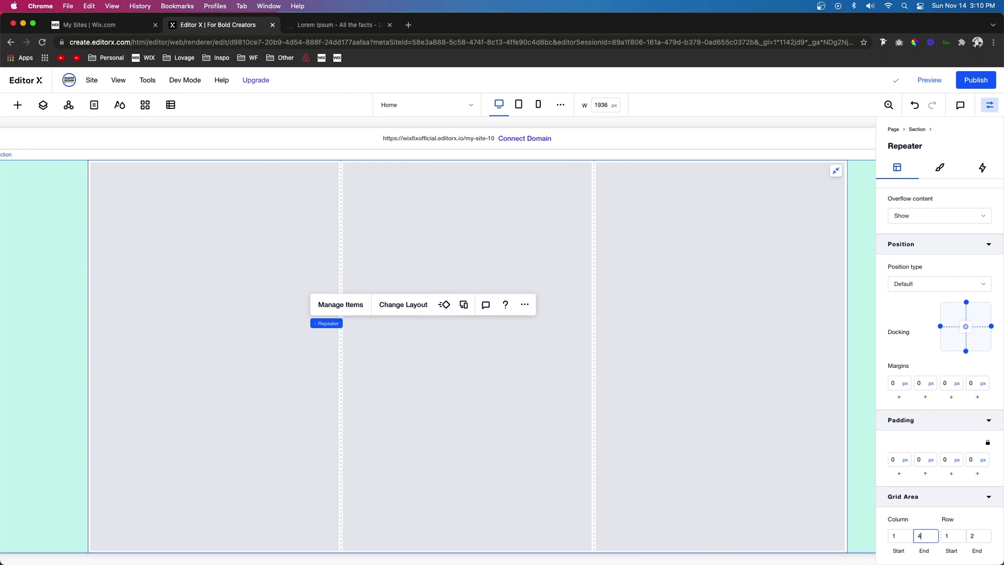
Switch the repeater to Grid Cells and duplicate its item three times for six items.
{"action": "left_click", "coordinate": [408, 305]}
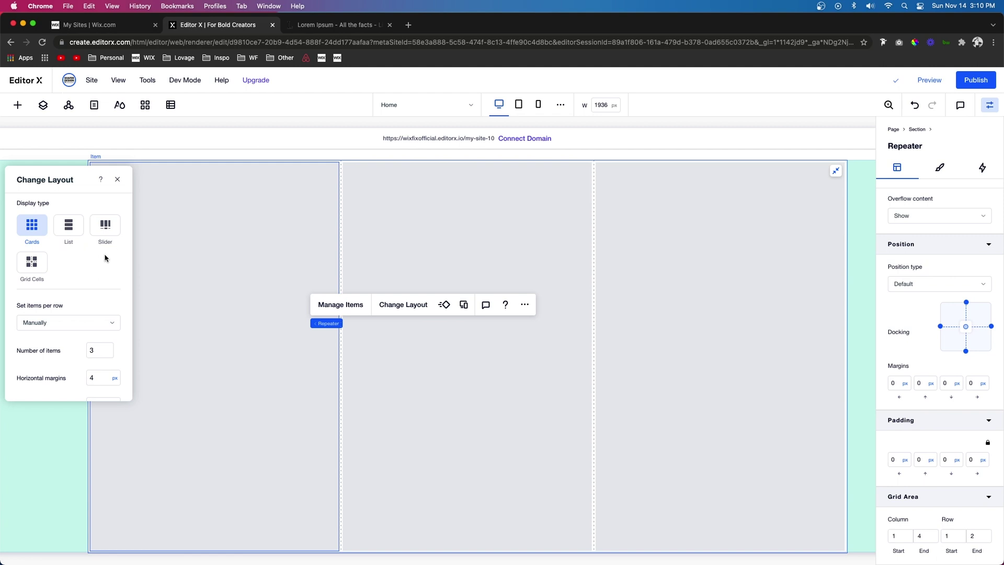
{"action": "left_click", "coordinate": [31, 269]}
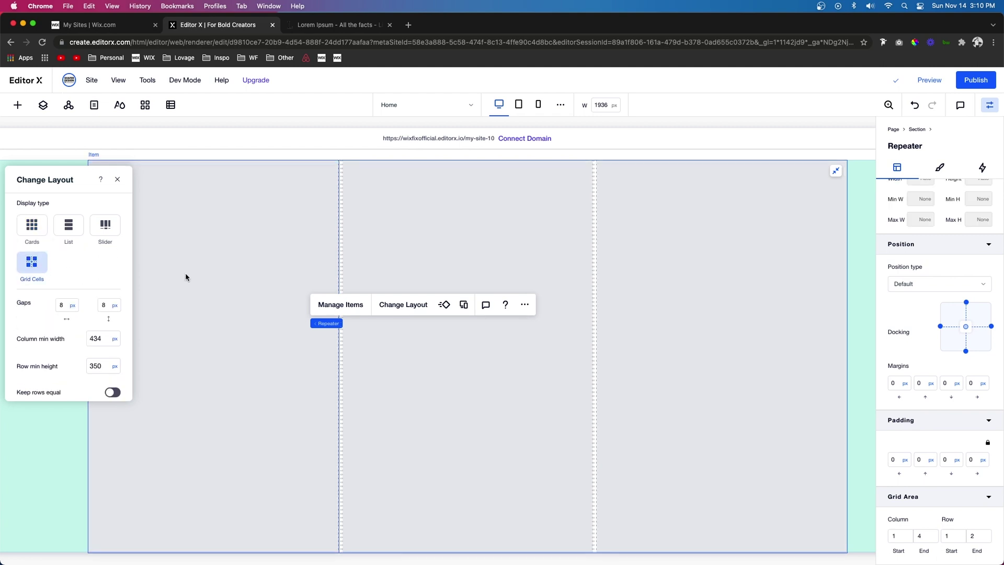
{"action": "left_click", "coordinate": [337, 306]}
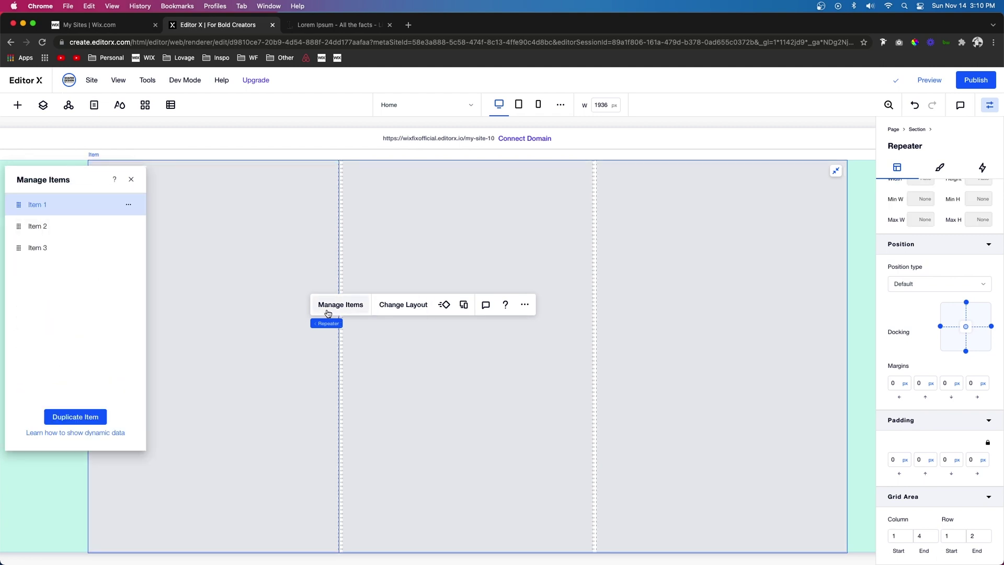
{"action": "left_click", "coordinate": [59, 417]}
{"action": "left_click", "coordinate": [59, 418]}
{"action": "left_click", "coordinate": [60, 418]}
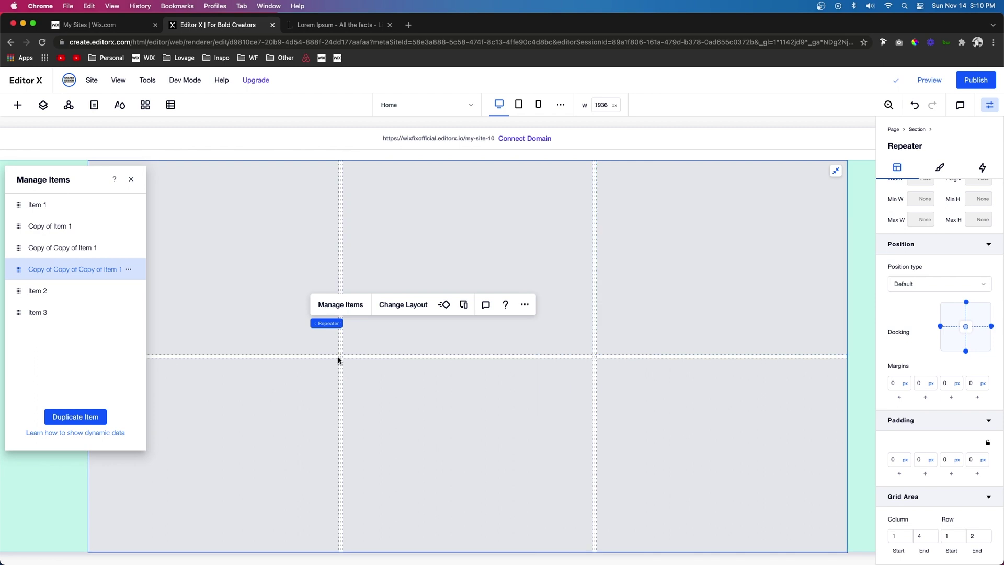
{"action": "left_click", "coordinate": [285, 245]}
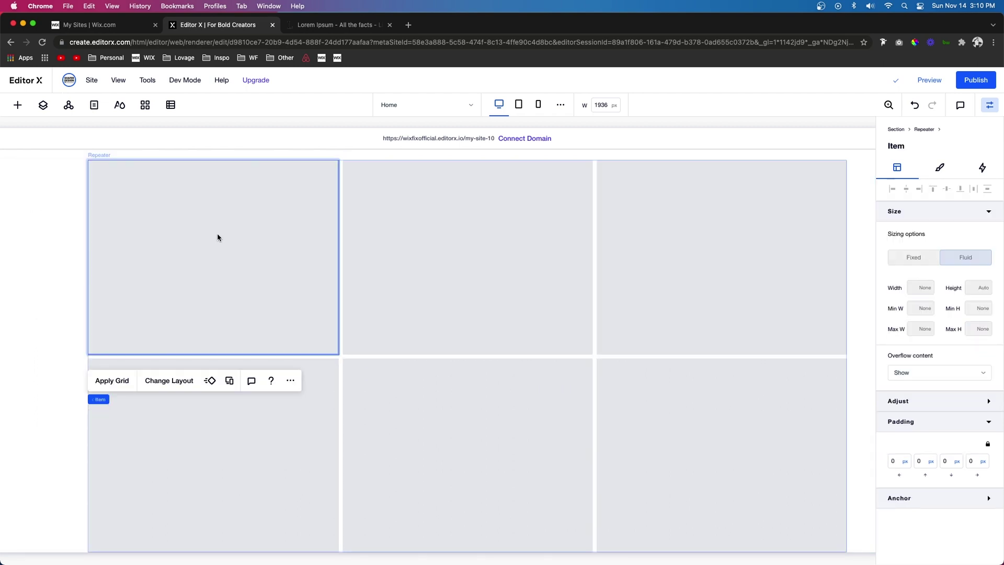
Make the repeater item background 0% opacity and add an enlarged house icon.
{"action": "left_click", "coordinate": [940, 169]}
{"action": "left_click_drag", "start_coordinate": [939, 234], "coordinate": [848, 239]}
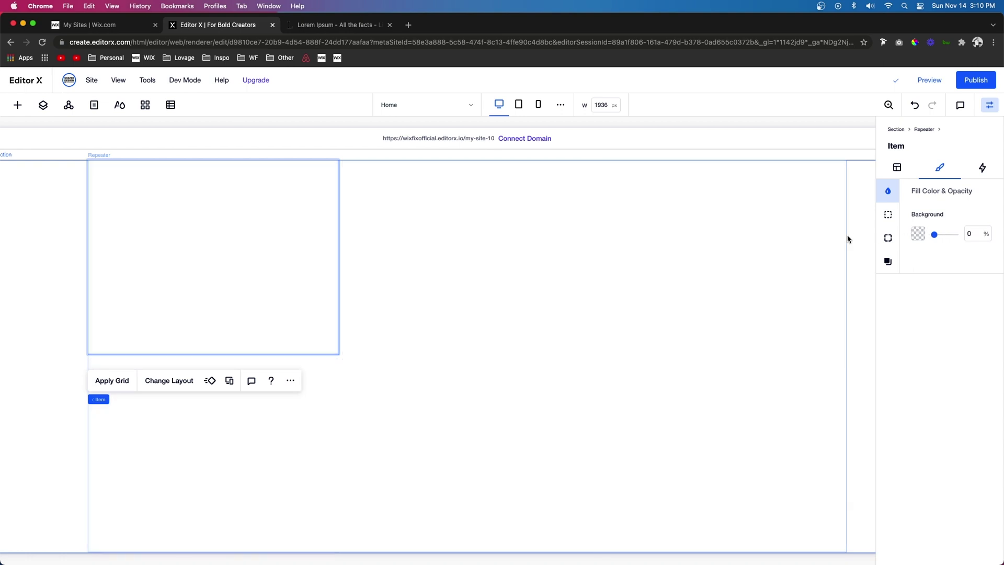
{"action": "left_click", "coordinate": [17, 105]}
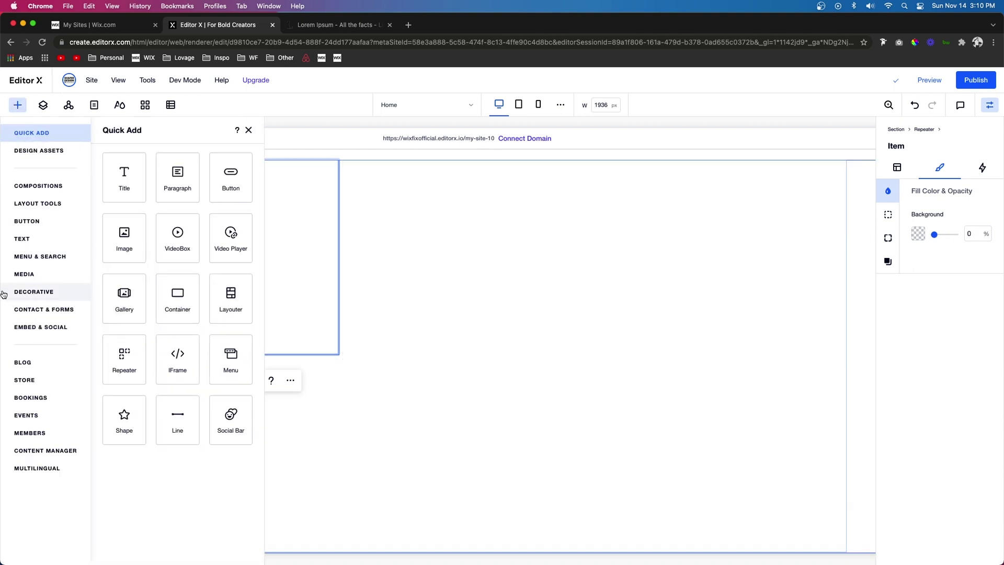
{"action": "left_click", "coordinate": [19, 294]}
{"action": "scroll", "coordinate": [275, 424], "scroll_direction": "down", "scroll_amount": 10}
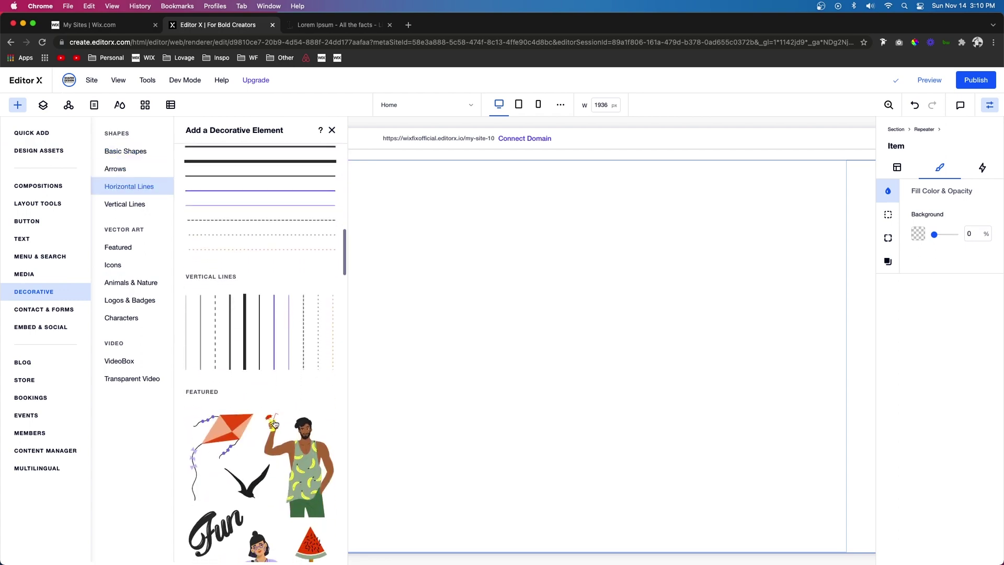
{"action": "scroll", "coordinate": [275, 424], "scroll_direction": "up", "scroll_amount": 10}
{"action": "scroll", "coordinate": [266, 415], "scroll_direction": "down", "scroll_amount": 10}
{"action": "left_click_drag", "start_coordinate": [277, 248], "coordinate": [363, 230]}
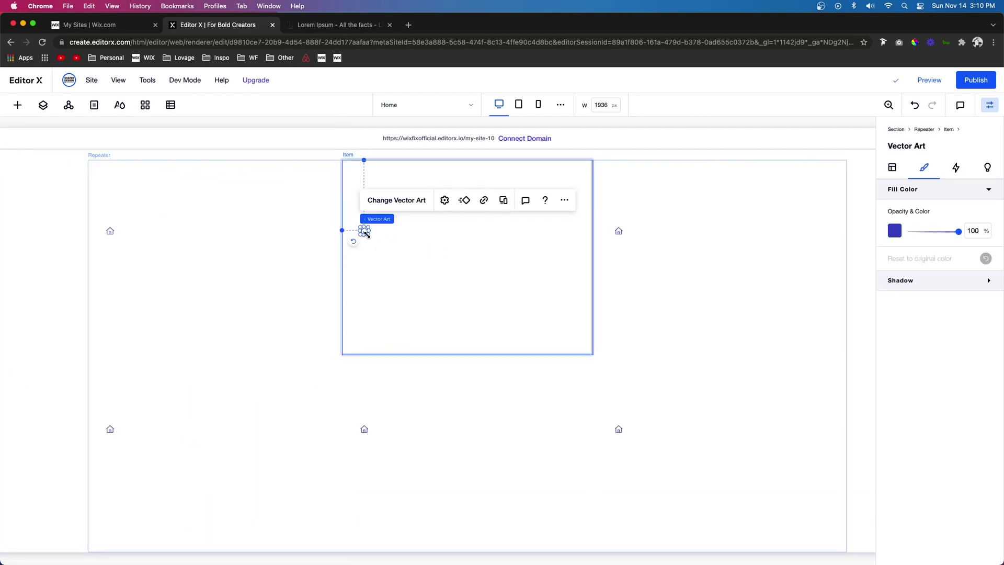
{"action": "mouse_move", "coordinate": [374, 242]}
{"action": "left_mouse_down"}
{"action": "mouse_move", "coordinate": [380, 249]}
{"action": "mouse_move", "coordinate": [360, 227]}
{"action": "left_mouse_up"}
Add an 'Add a Title' heading into the repeater item below the icon.
{"action": "left_click", "coordinate": [18, 105]}
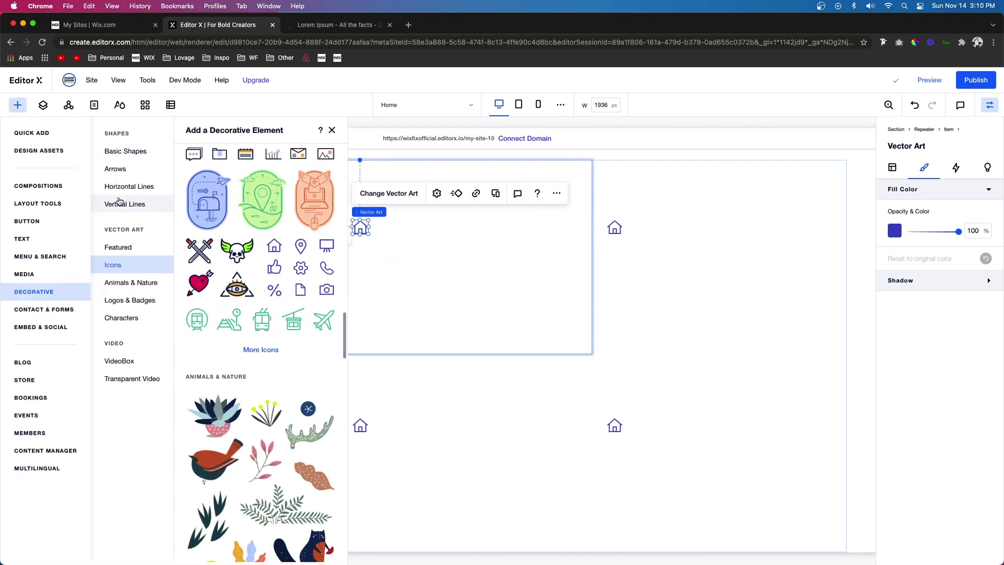
{"action": "left_click", "coordinate": [30, 132]}
{"action": "left_click_drag", "start_coordinate": [175, 179], "coordinate": [437, 235]}
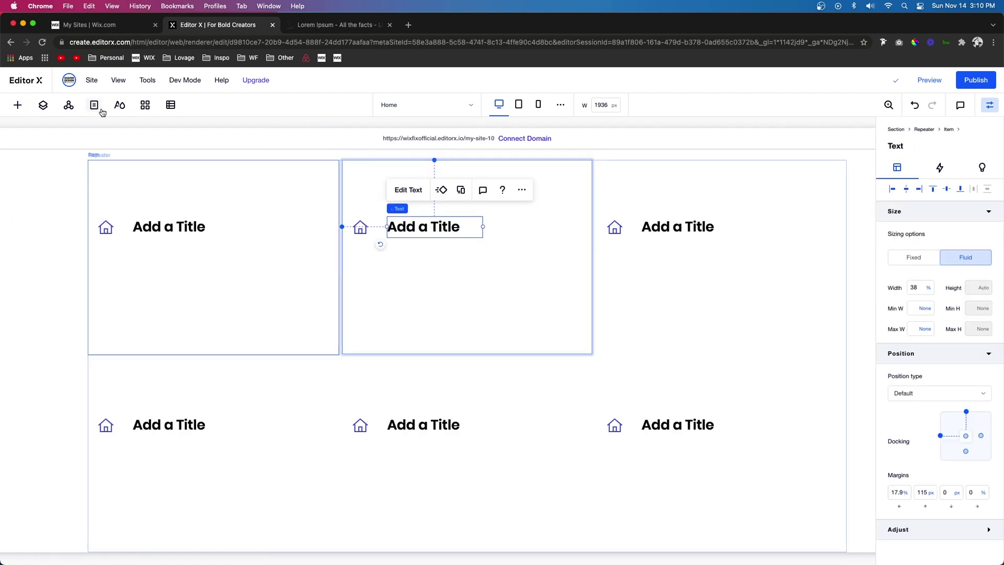
Add a paragraph under the title and move icon, title and paragraph to the cell's top-left.
{"action": "left_click", "coordinate": [19, 105]}
{"action": "left_click_drag", "start_coordinate": [174, 193], "coordinate": [455, 281]}
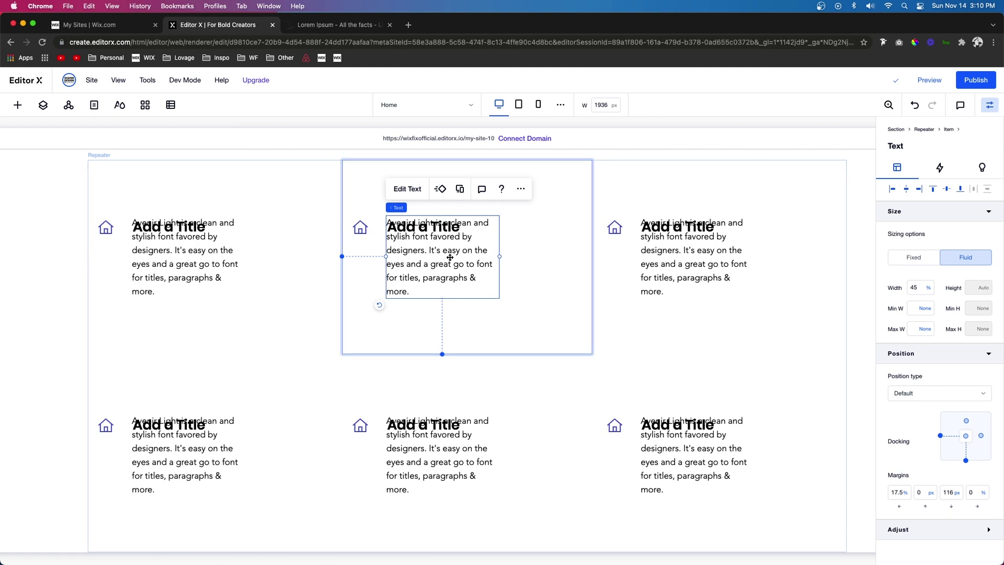
{"action": "left_click", "coordinate": [390, 227], "text": "shift"}
{"action": "left_click", "coordinate": [360, 228], "text": "shift"}
{"action": "left_click_drag", "start_coordinate": [359, 229], "coordinate": [373, 189]}
{"action": "left_click", "coordinate": [117, 271]}
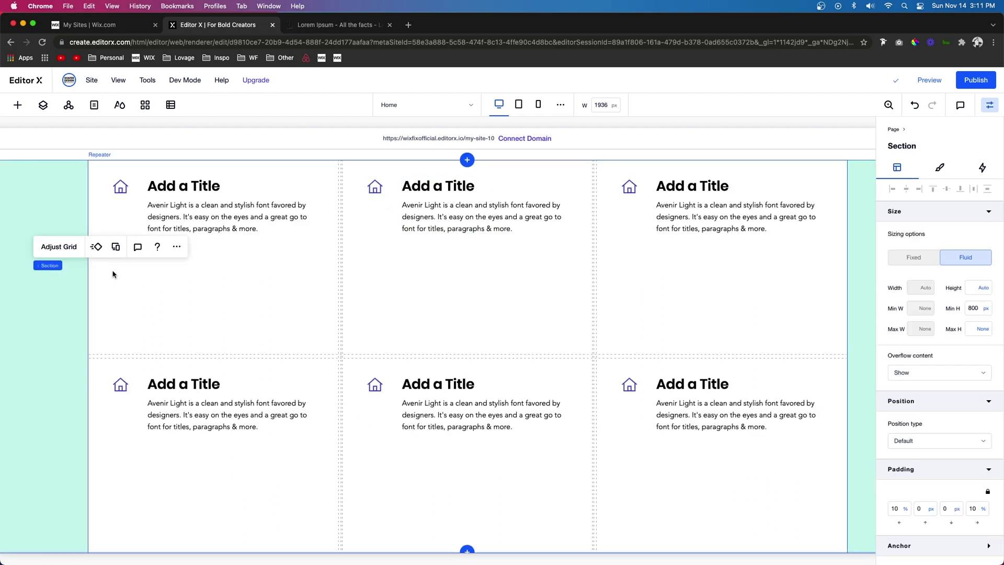
{"action": "left_click", "coordinate": [64, 251]}
Set the features grid row to minmax(250px, max-content) instead of an 800 px minimum.
{"action": "left_click", "coordinate": [485, 352]}
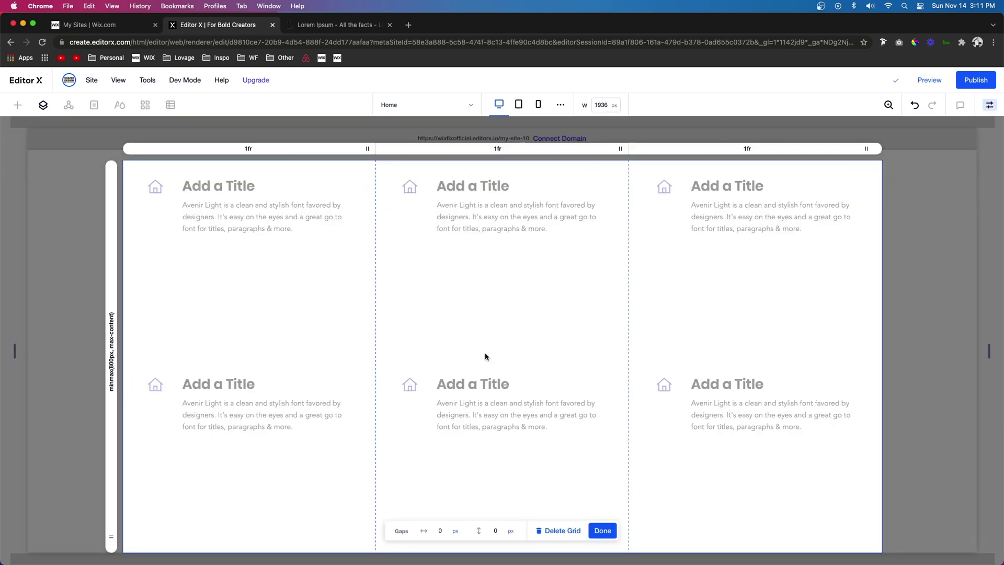
{"action": "left_click", "coordinate": [112, 361]}
{"action": "left_click", "coordinate": [147, 424]}
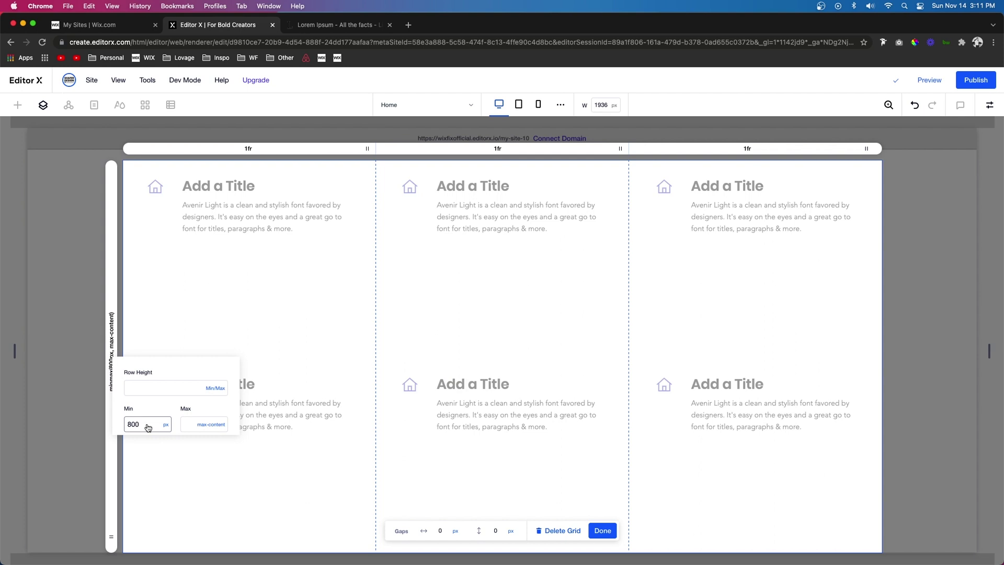
{"action": "type", "text": "250"}
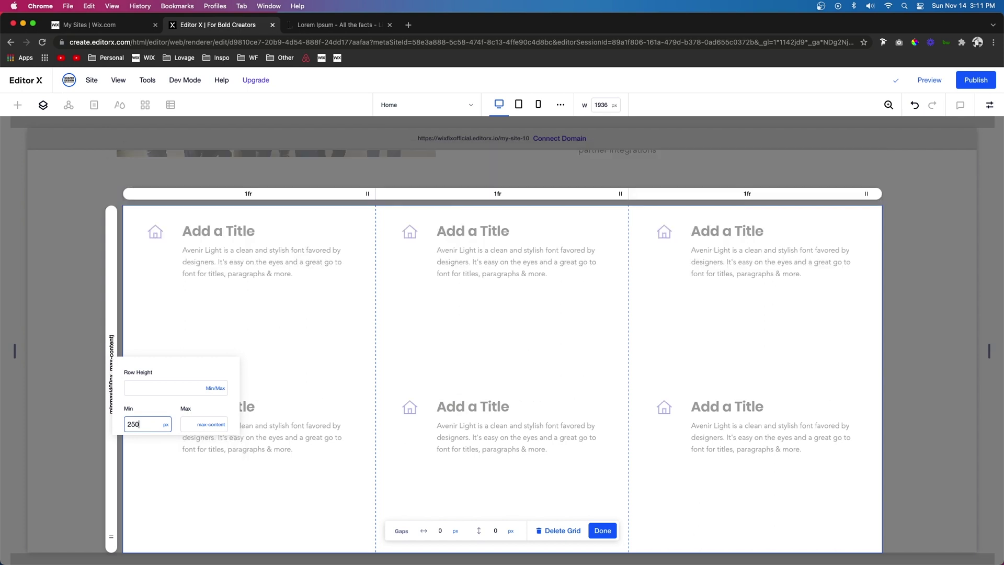
{"action": "left_click", "coordinate": [233, 367]}
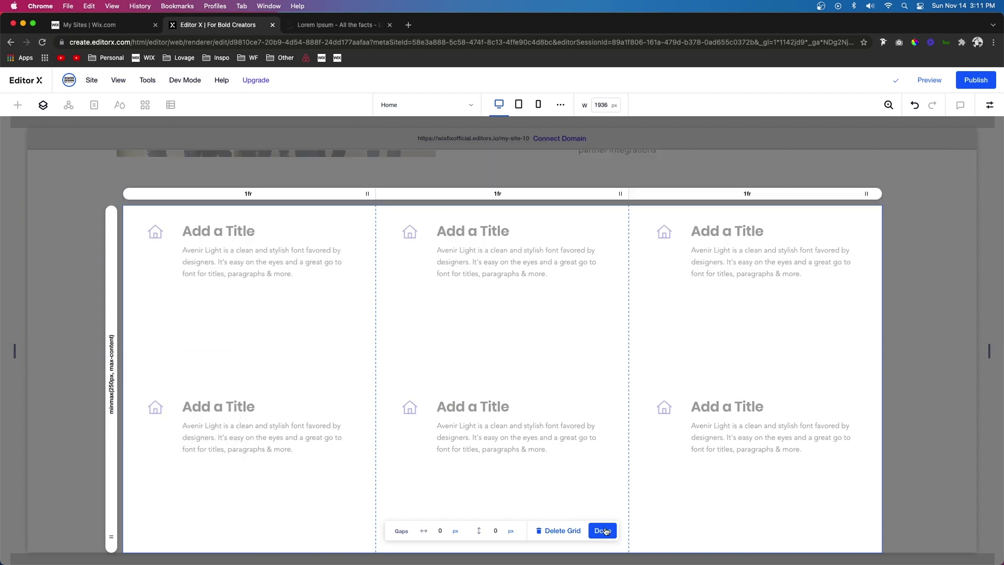
{"action": "left_click", "coordinate": [605, 530]}
{"action": "left_click", "coordinate": [982, 311]}
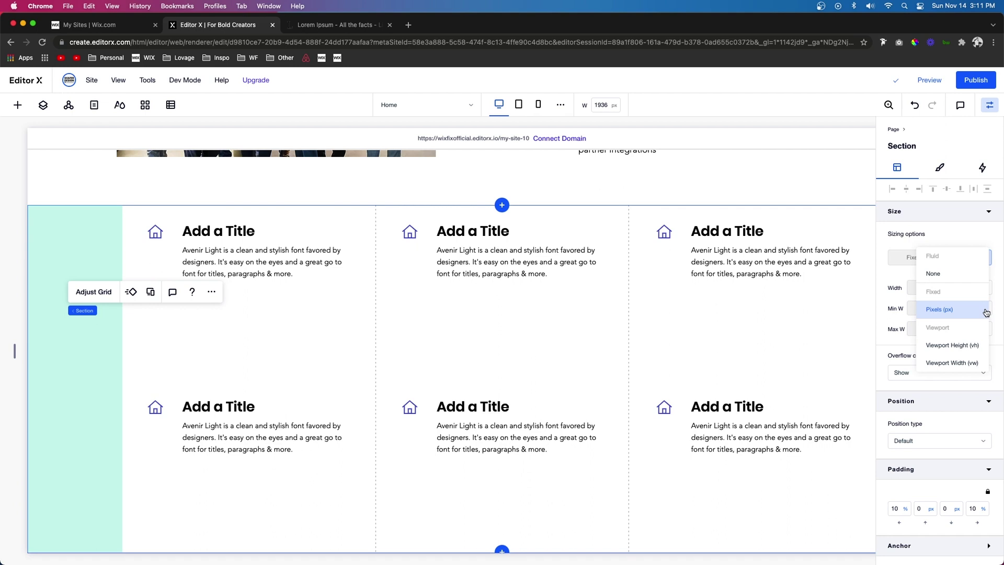
Set the section's minimum width to none and drag the feature items about 47 px lower.
{"action": "left_click", "coordinate": [933, 273]}
{"action": "left_click", "coordinate": [460, 255]}
{"action": "left_click_drag", "start_coordinate": [460, 256], "coordinate": [460, 280]}
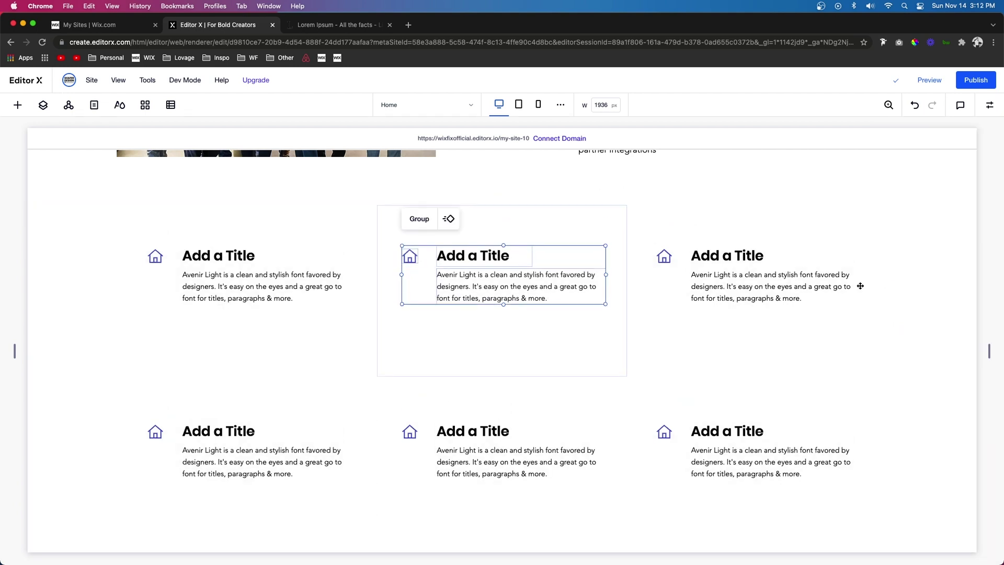
{"action": "left_click", "coordinate": [906, 291]}
{"action": "scroll", "coordinate": [906, 282], "scroll_direction": "up", "scroll_amount": 8}
{"action": "scroll", "coordinate": [907, 269], "scroll_direction": "down", "scroll_amount": 5}
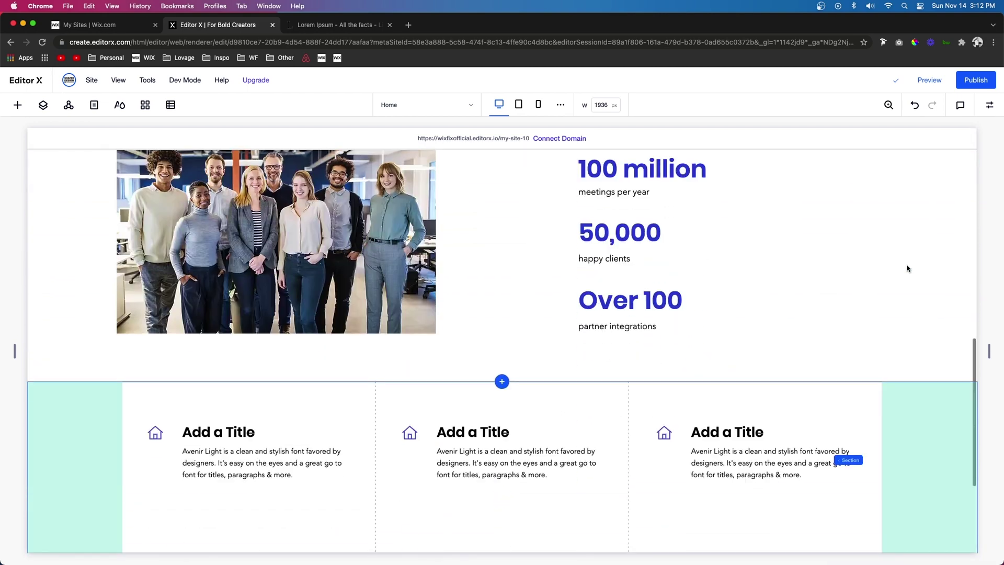
{"action": "scroll", "coordinate": [907, 266], "scroll_direction": "down", "scroll_amount": 4}
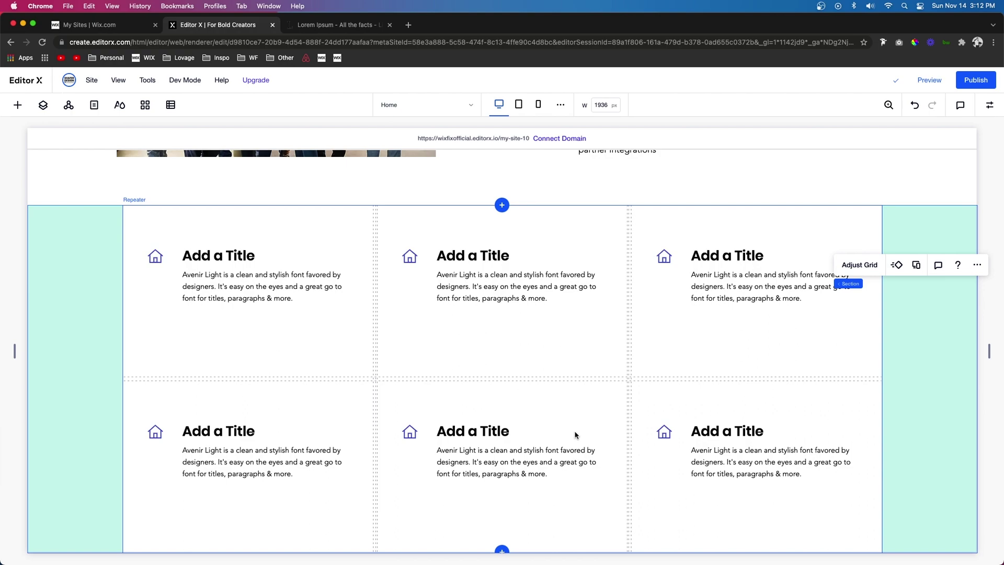
{"action": "scroll", "coordinate": [575, 434], "scroll_direction": "up", "scroll_amount": 8}
{"action": "scroll", "coordinate": [575, 434], "scroll_direction": "down", "scroll_amount": 5}
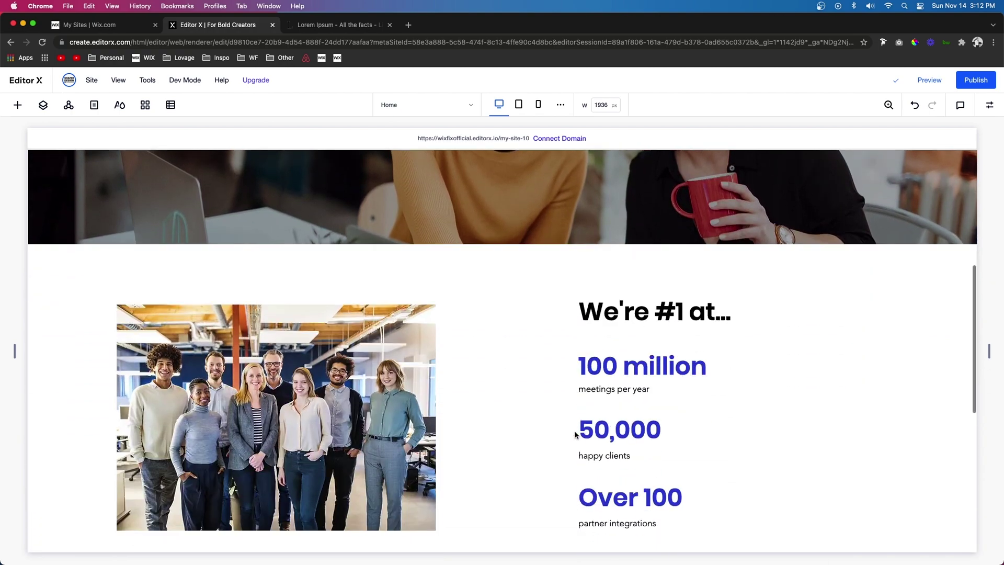
{"action": "scroll", "coordinate": [575, 434], "scroll_direction": "down", "scroll_amount": 7}
{"action": "scroll", "coordinate": [575, 434], "scroll_direction": "up", "scroll_amount": 5}
{"action": "scroll", "coordinate": [575, 435], "scroll_direction": "up", "scroll_amount": 4}
{"action": "scroll", "coordinate": [575, 435], "scroll_direction": "down", "scroll_amount": 8}
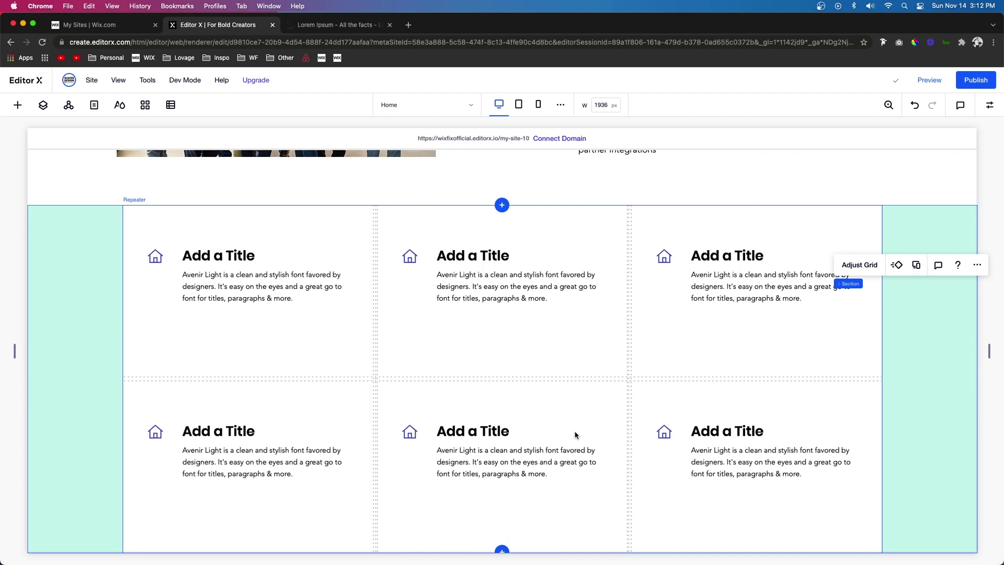
Add a blank section below the features grid and place a full-width office photo in it.
{"action": "left_click", "coordinate": [502, 549]}
{"action": "left_click", "coordinate": [471, 505]}
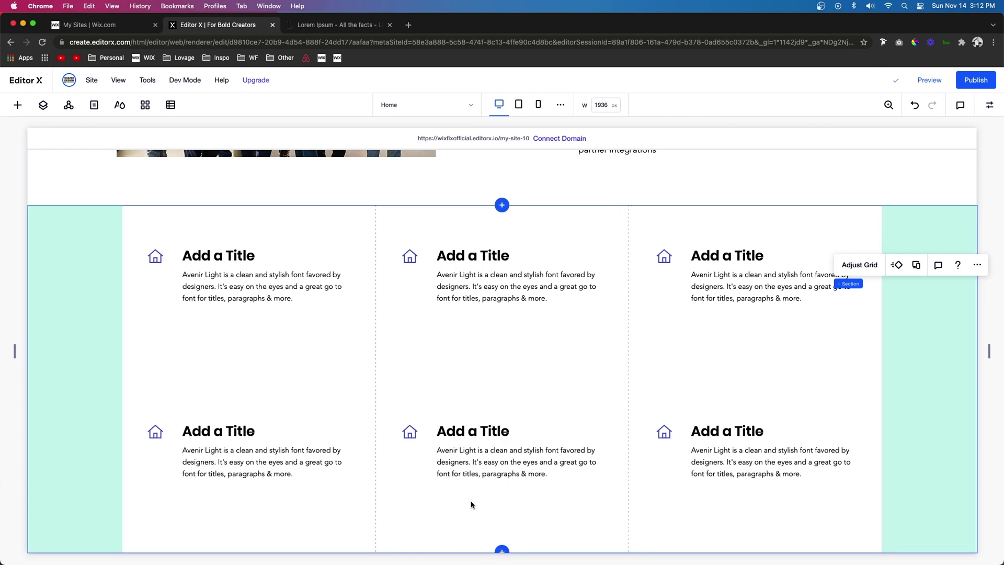
{"action": "left_click", "coordinate": [17, 104]}
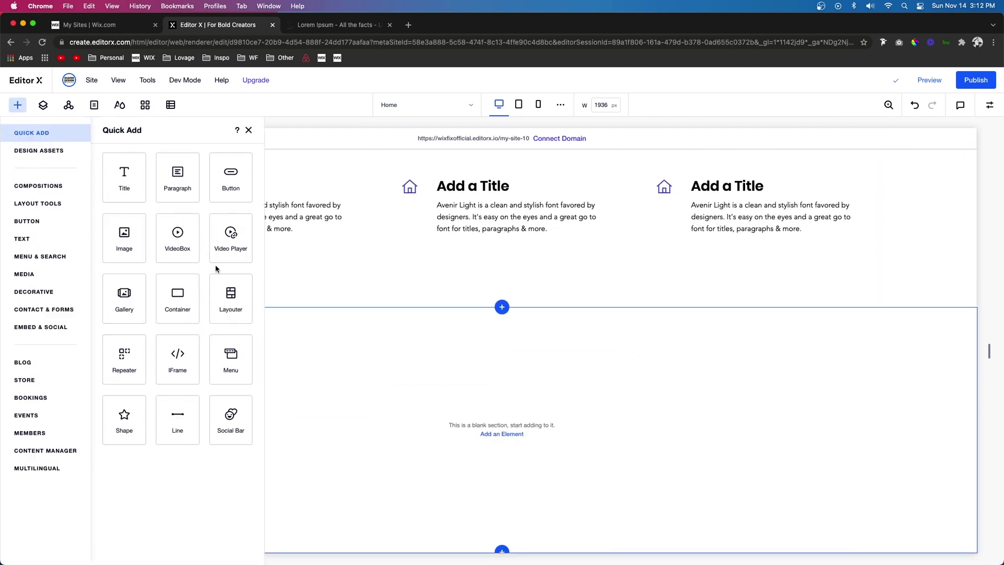
{"action": "left_click_drag", "start_coordinate": [139, 246], "coordinate": [593, 434]}
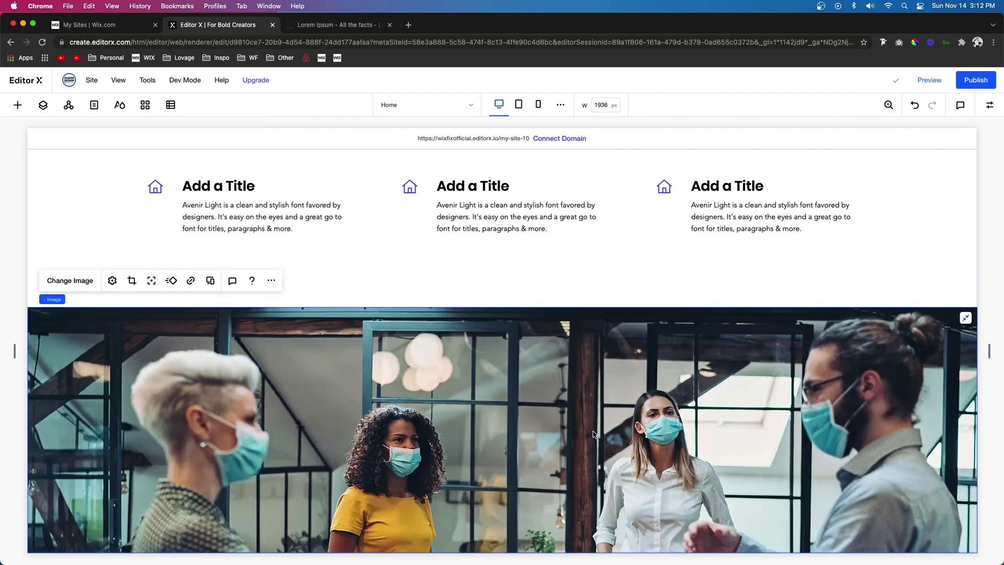
{"action": "scroll", "coordinate": [691, 343], "scroll_direction": "up", "scroll_amount": 5}
{"action": "scroll", "coordinate": [691, 344], "scroll_direction": "down", "scroll_amount": 5}
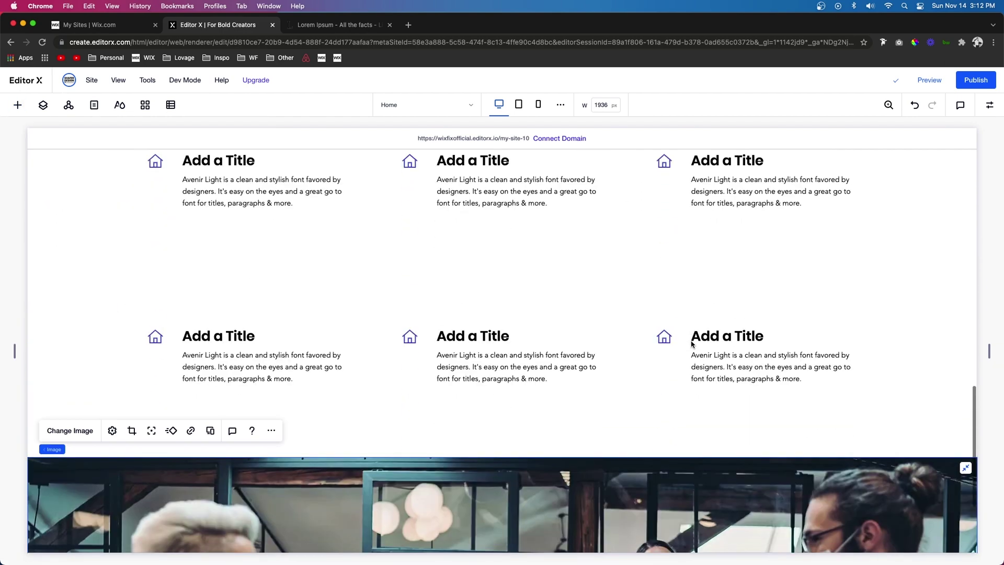
{"action": "scroll", "coordinate": [691, 341], "scroll_direction": "up", "scroll_amount": 5}
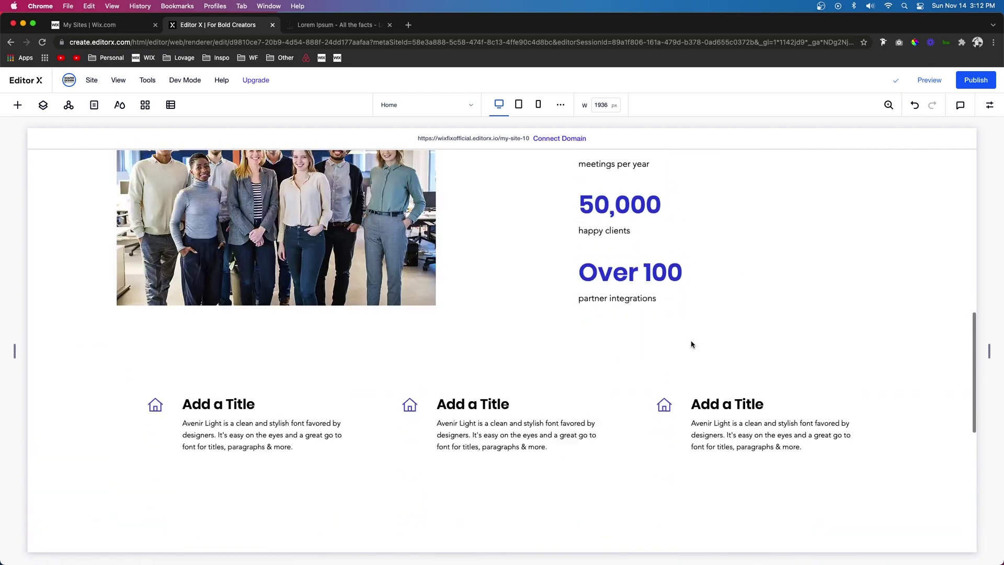
{"action": "scroll", "coordinate": [691, 341], "scroll_direction": "down", "scroll_amount": 5}
{"action": "scroll", "coordinate": [693, 344], "scroll_direction": "up", "scroll_amount": 8}
{"action": "scroll", "coordinate": [692, 344], "scroll_direction": "down", "scroll_amount": 7}
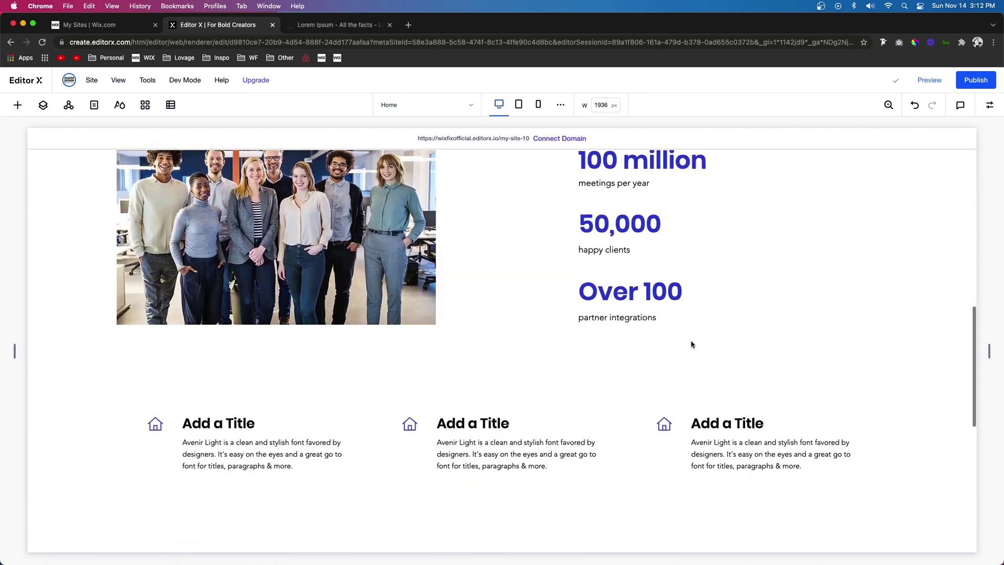
{"action": "scroll", "coordinate": [691, 344], "scroll_direction": "down", "scroll_amount": 2}
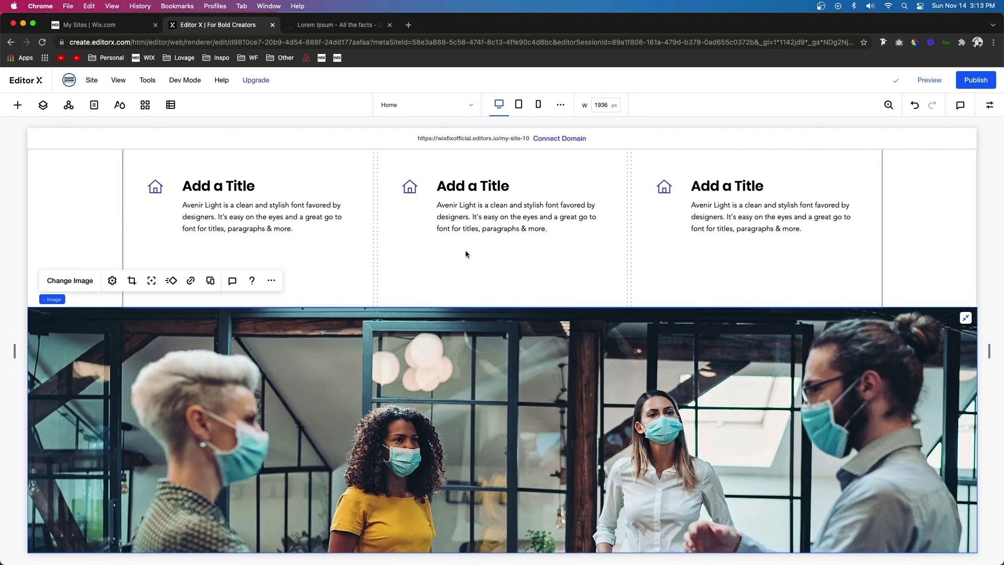
Add another blank section below the photo section.
{"action": "left_click", "coordinate": [464, 264]}
{"action": "left_click", "coordinate": [491, 541]}
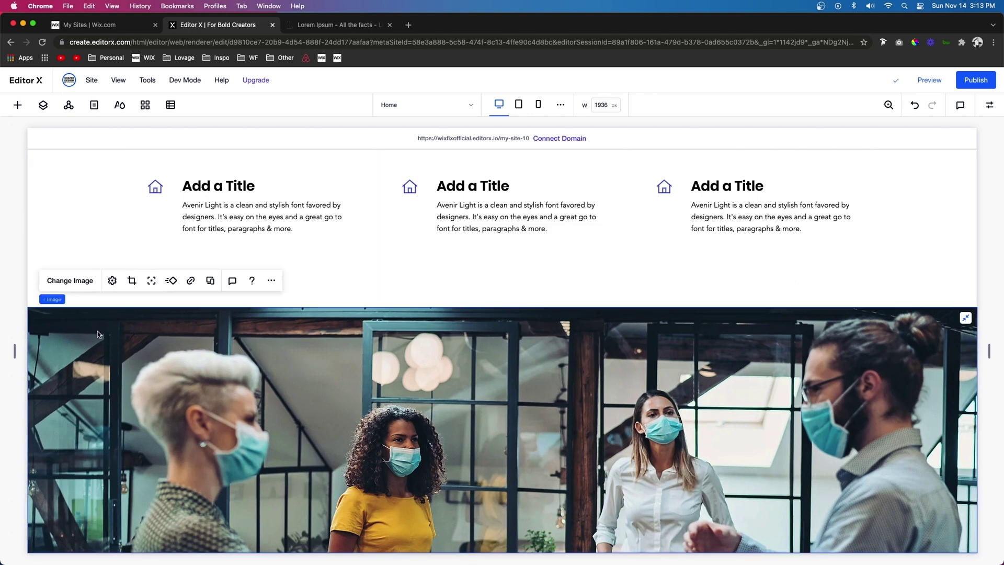
{"action": "left_click", "coordinate": [489, 520]}
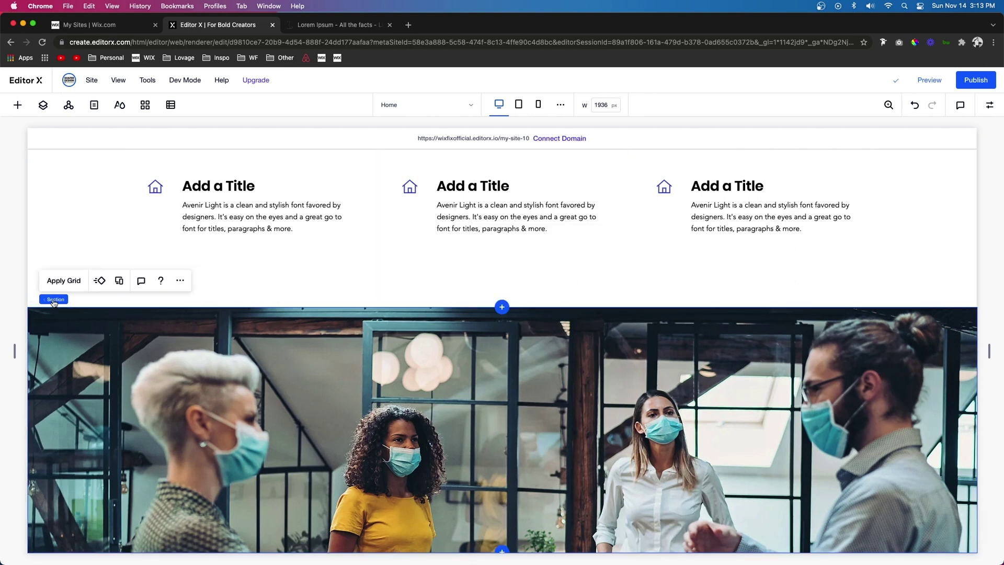
{"action": "left_click", "coordinate": [502, 551]}
{"action": "left_click", "coordinate": [472, 507]}
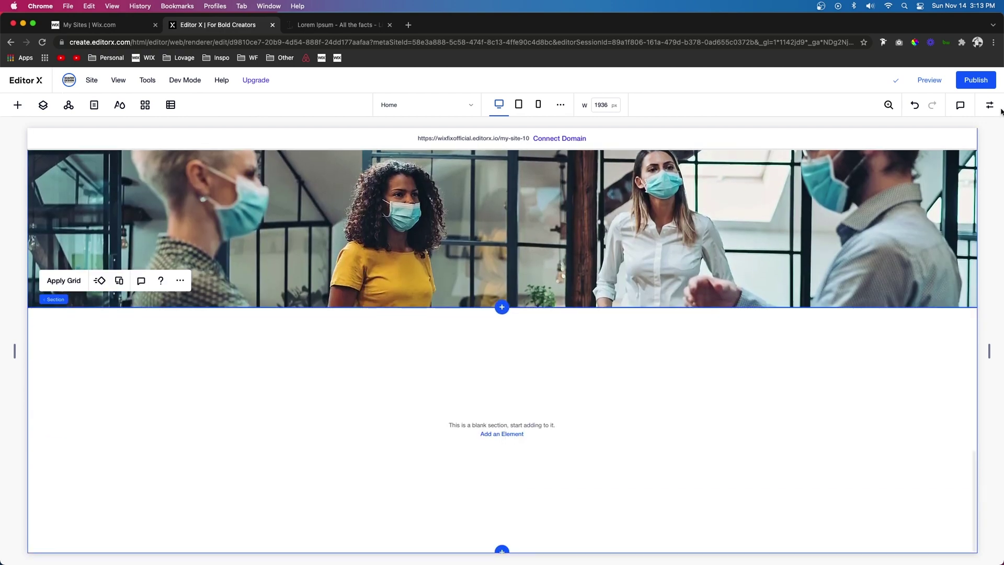
Give the new empty section a light grey background fill.
{"action": "left_click", "coordinate": [990, 105]}
{"action": "left_click", "coordinate": [939, 166]}
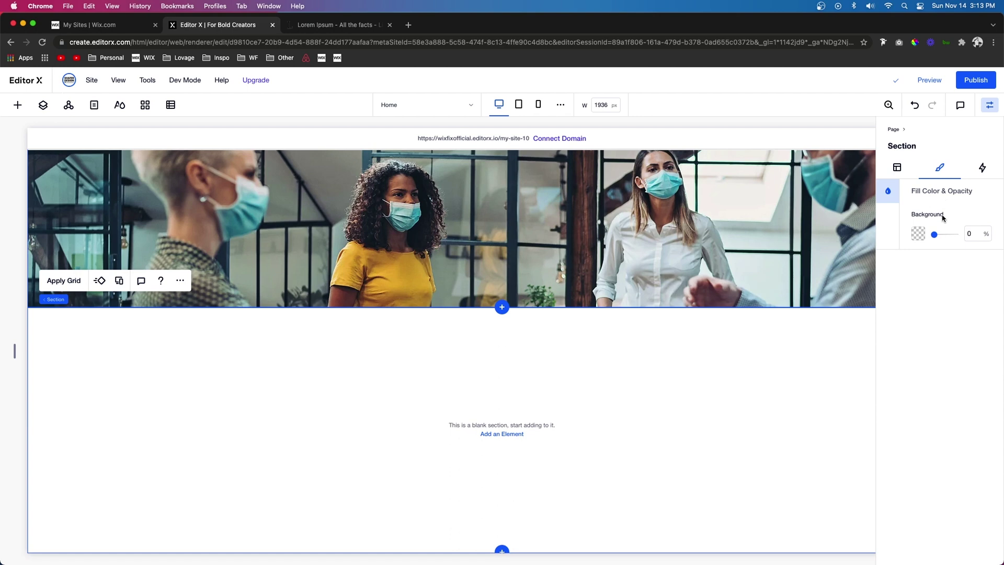
{"action": "left_click", "coordinate": [917, 234]}
{"action": "left_click", "coordinate": [934, 291]}
Set the section's minimum height to 800 px.
{"action": "left_click", "coordinate": [537, 392]}
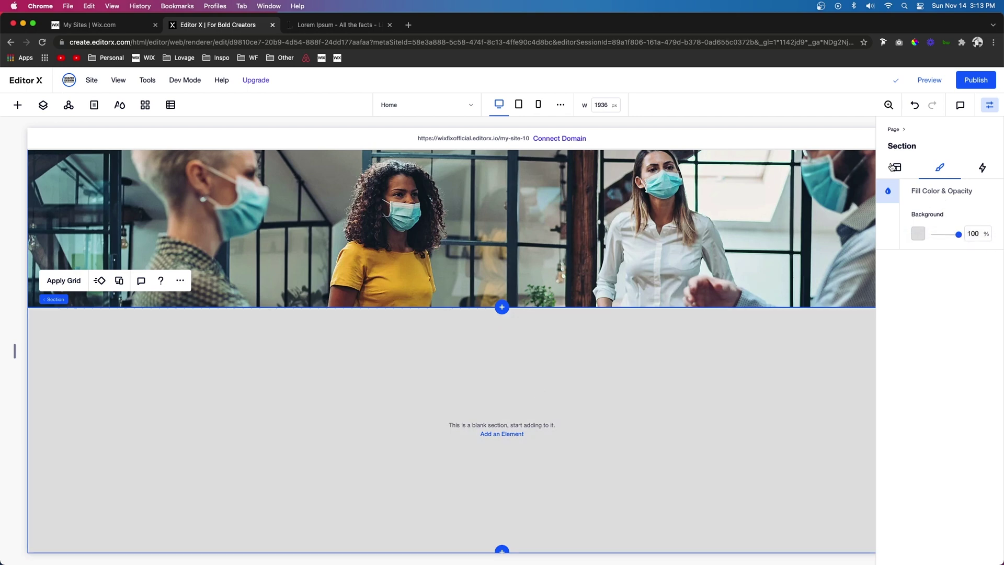
{"action": "left_click", "coordinate": [897, 167]}
{"action": "left_click", "coordinate": [974, 308]}
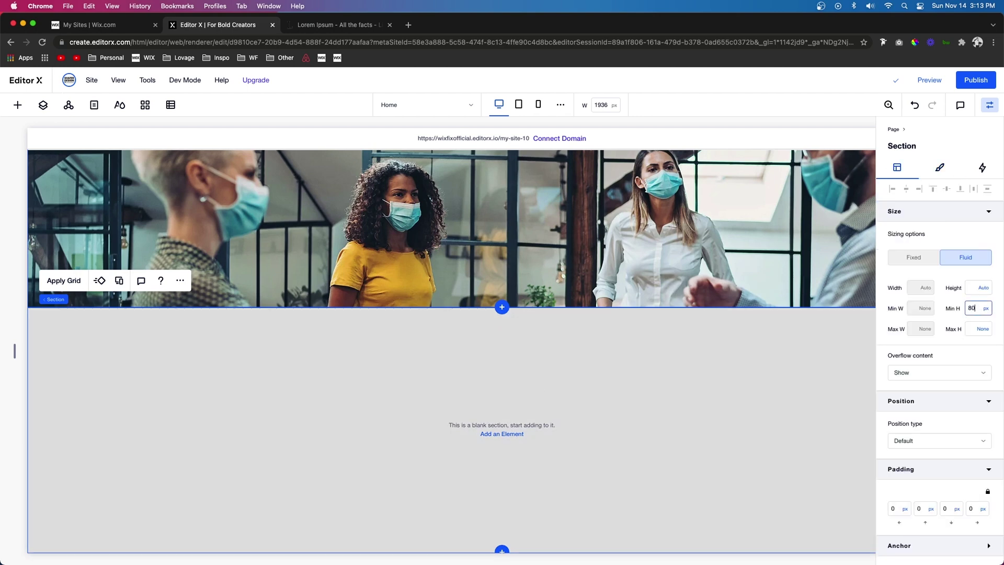
{"action": "type", "text": "800"}
{"action": "left_click", "coordinate": [564, 326]}
Add a title at the section's upper left reading 'Our Clients'.
{"action": "scroll", "coordinate": [564, 327], "scroll_direction": "down", "scroll_amount": 3}
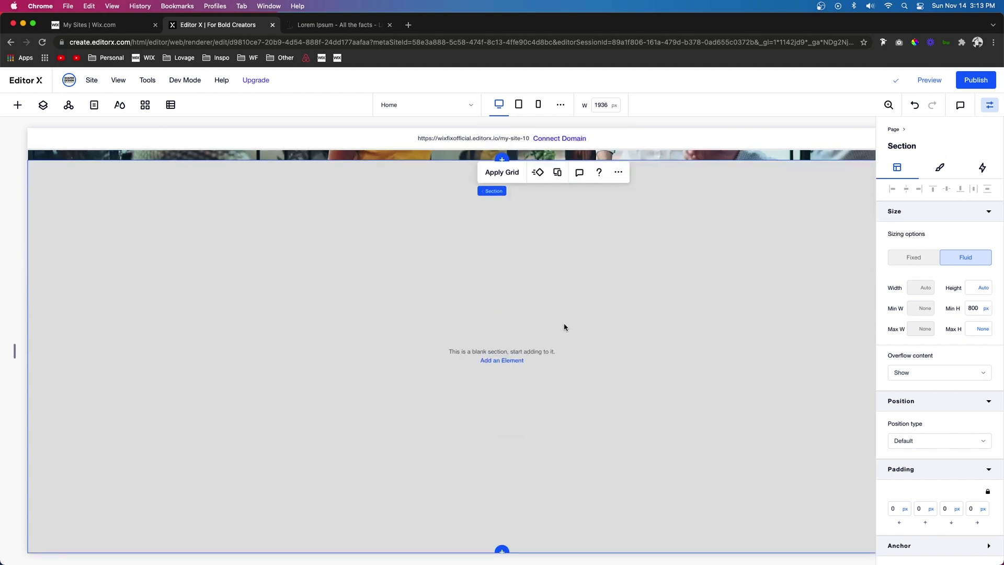
{"action": "left_click", "coordinate": [17, 104]}
{"action": "left_click_drag", "start_coordinate": [128, 181], "coordinate": [361, 271]}
{"action": "left_click_drag", "start_coordinate": [203, 257], "coordinate": [177, 231]}
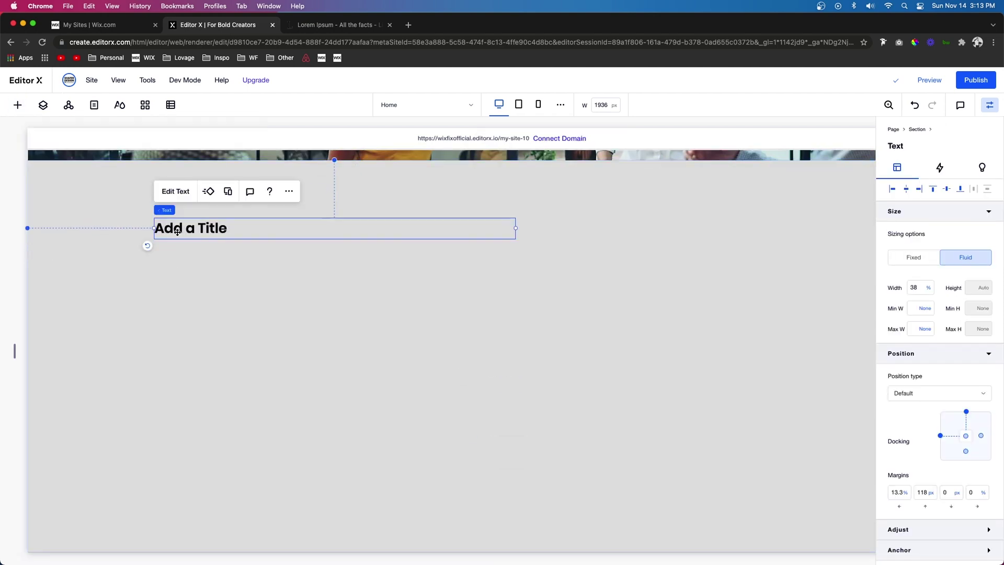
{"action": "double_click", "coordinate": [177, 232]}
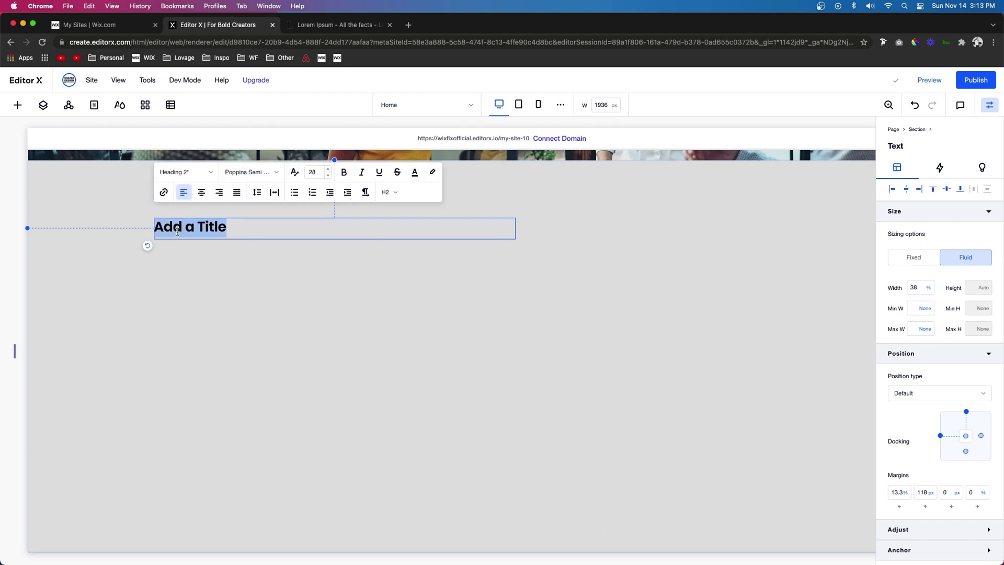
{"action": "type", "text": "Our Clients"}
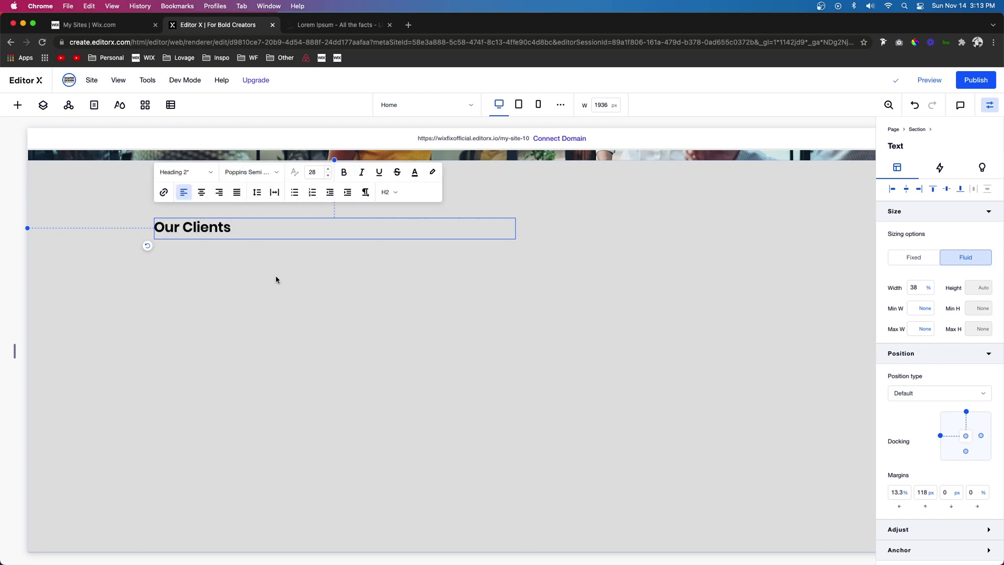
{"action": "left_click", "coordinate": [276, 279]}
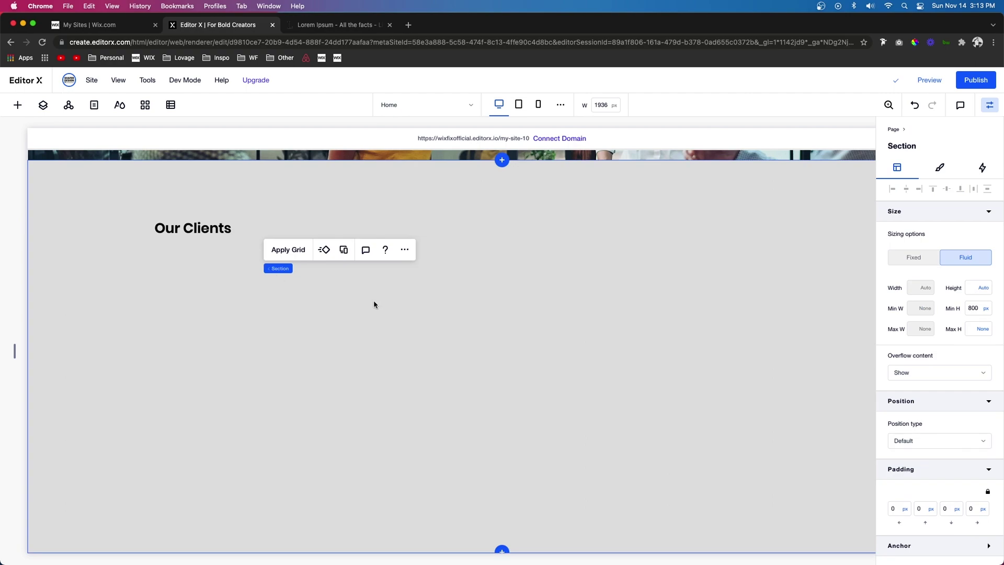
{"action": "scroll", "coordinate": [507, 325], "scroll_direction": "up", "scroll_amount": 15}
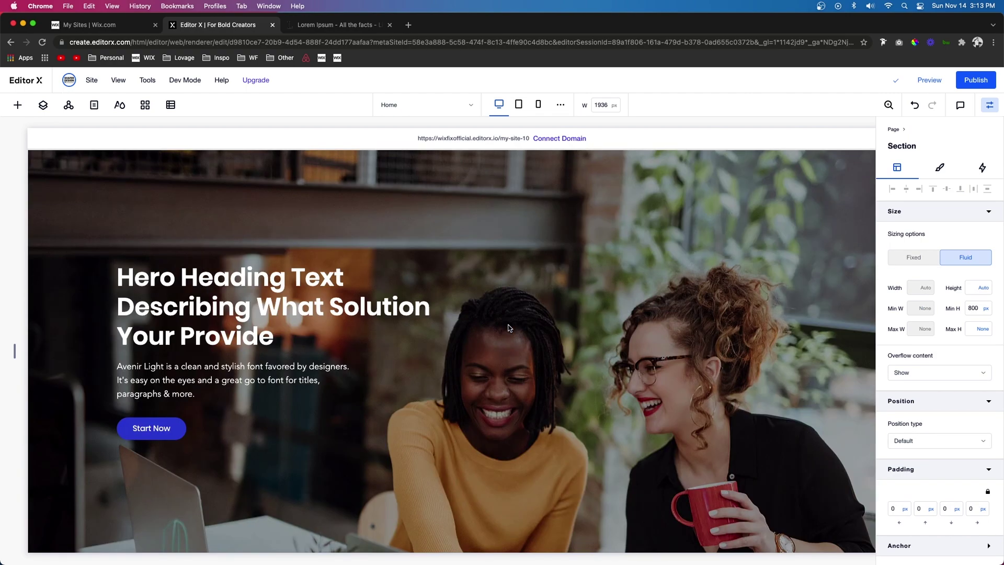
Scroll the canvas past the features repeater down to the grey Our Clients section.
{"action": "scroll", "coordinate": [507, 328], "scroll_direction": "down", "scroll_amount": 8}
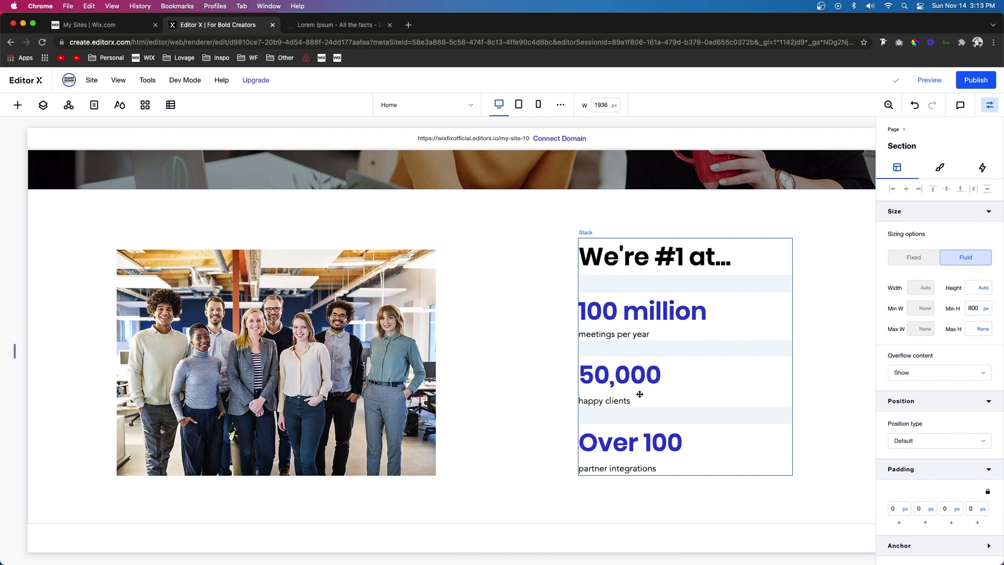
{"action": "scroll", "coordinate": [639, 393], "scroll_direction": "down", "scroll_amount": 6}
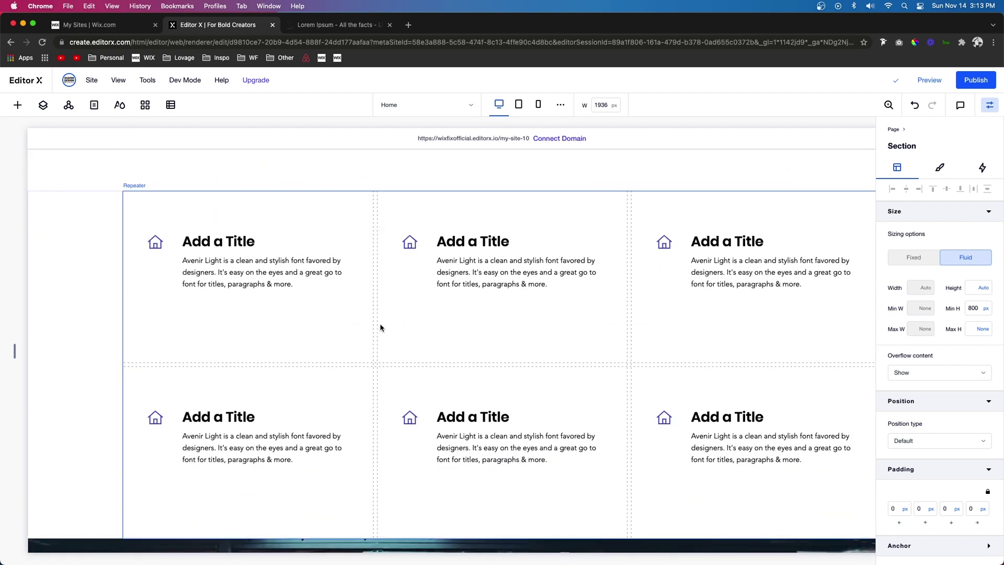
{"action": "scroll", "coordinate": [743, 393], "scroll_direction": "down", "scroll_amount": 8}
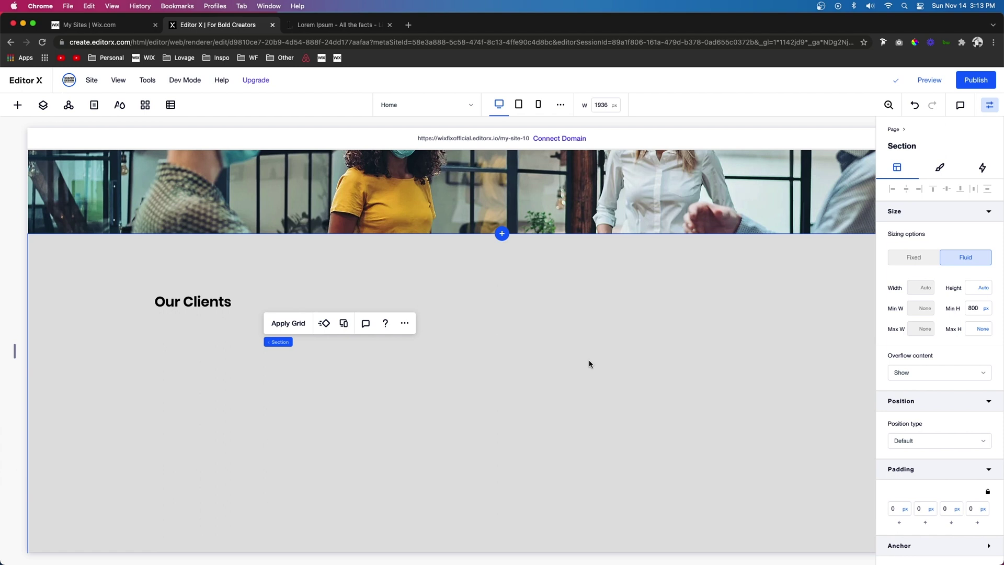
{"action": "scroll", "coordinate": [589, 362], "scroll_direction": "down", "scroll_amount": 2}
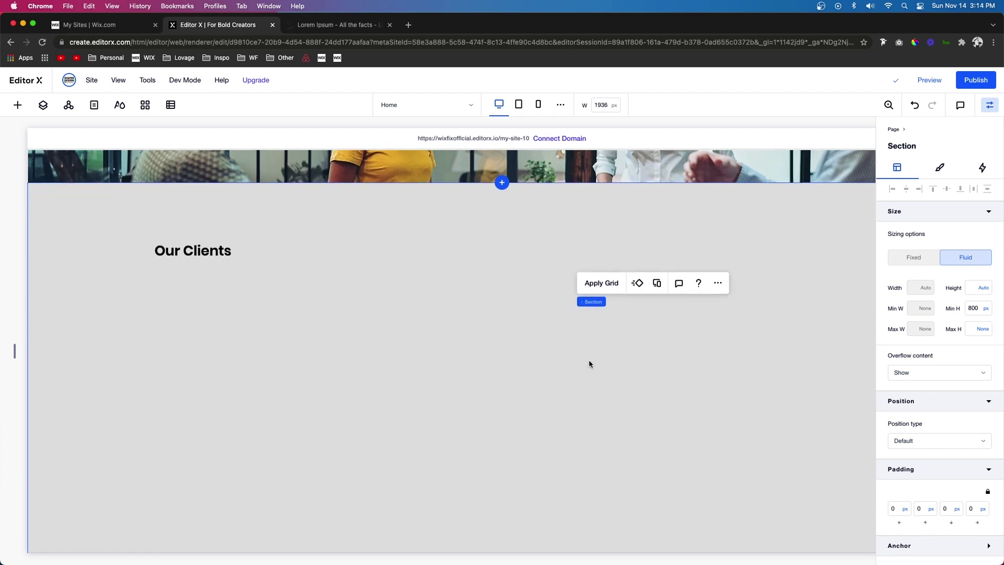
Add a repeater below Our Clients with 100 px tall items and 70% width.
{"action": "left_click", "coordinate": [17, 106]}
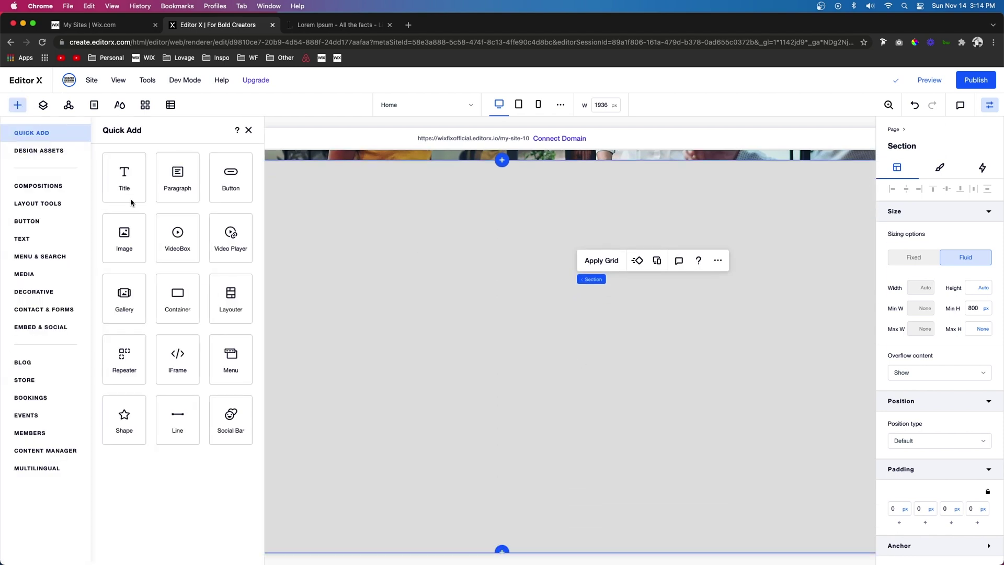
{"action": "left_click_drag", "start_coordinate": [143, 344], "coordinate": [460, 344]}
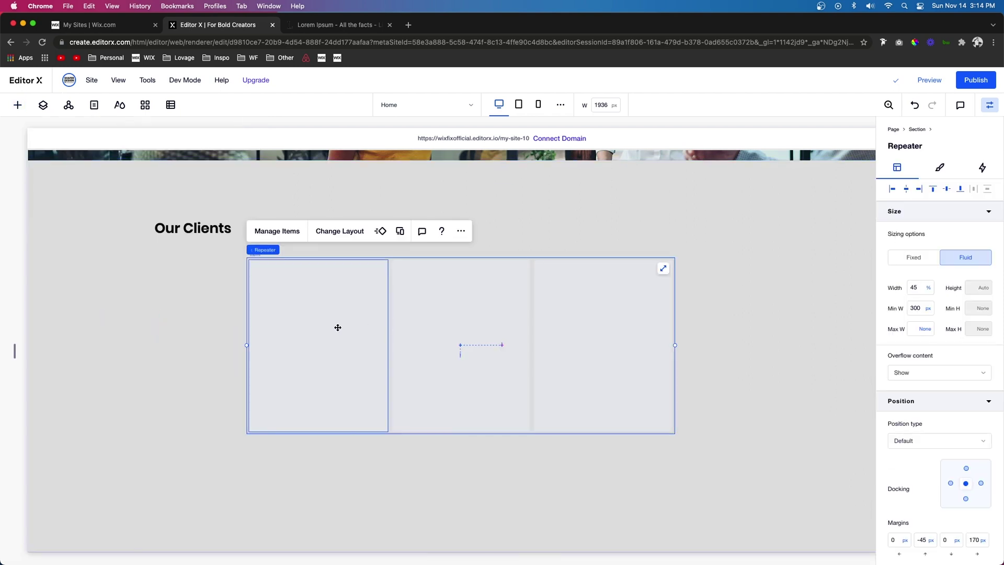
{"action": "left_click", "coordinate": [338, 328]}
{"action": "left_click_drag", "start_coordinate": [317, 432], "coordinate": [318, 314]}
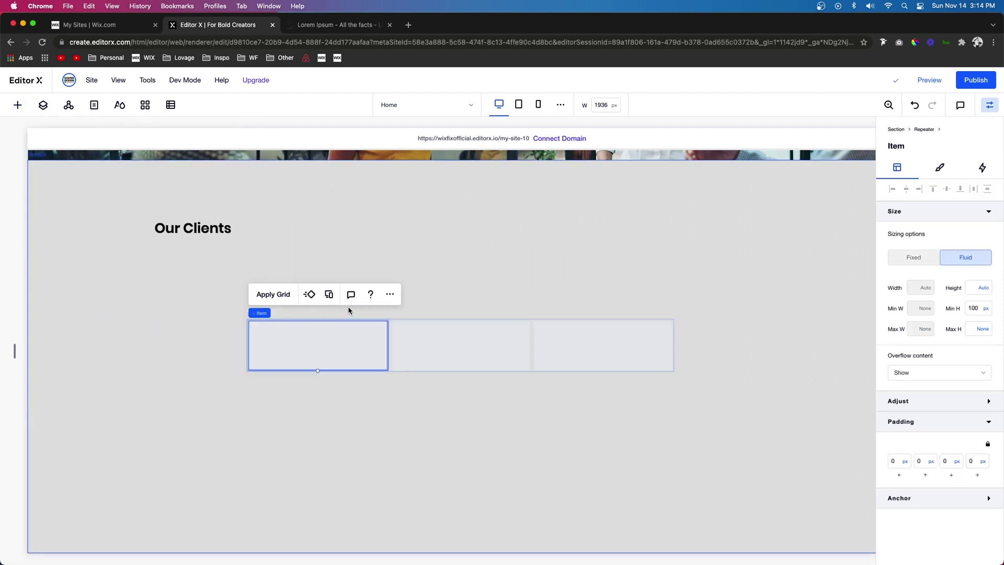
{"action": "left_click", "coordinate": [542, 334]}
{"action": "left_click", "coordinate": [923, 287]}
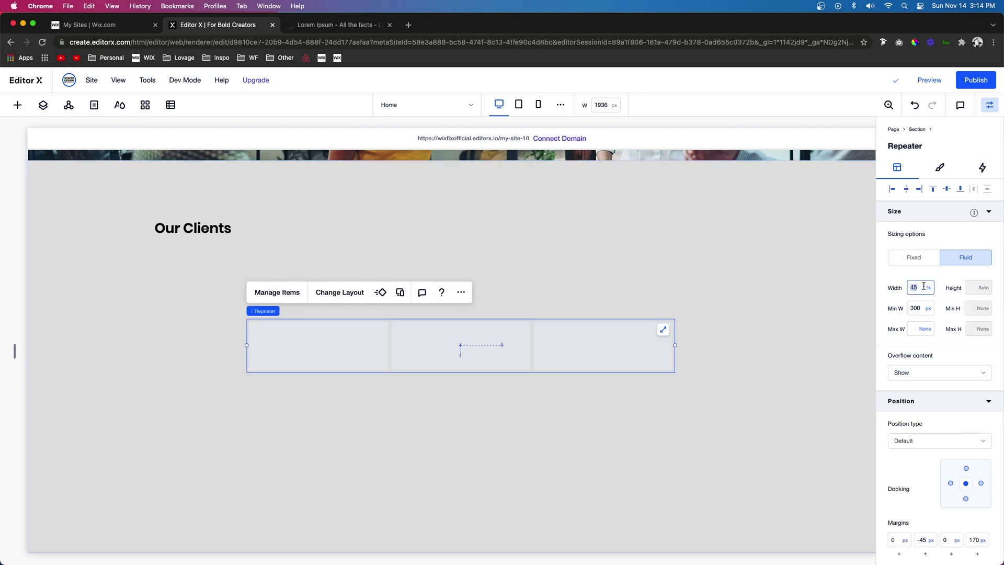
{"action": "key", "text": "Return"}
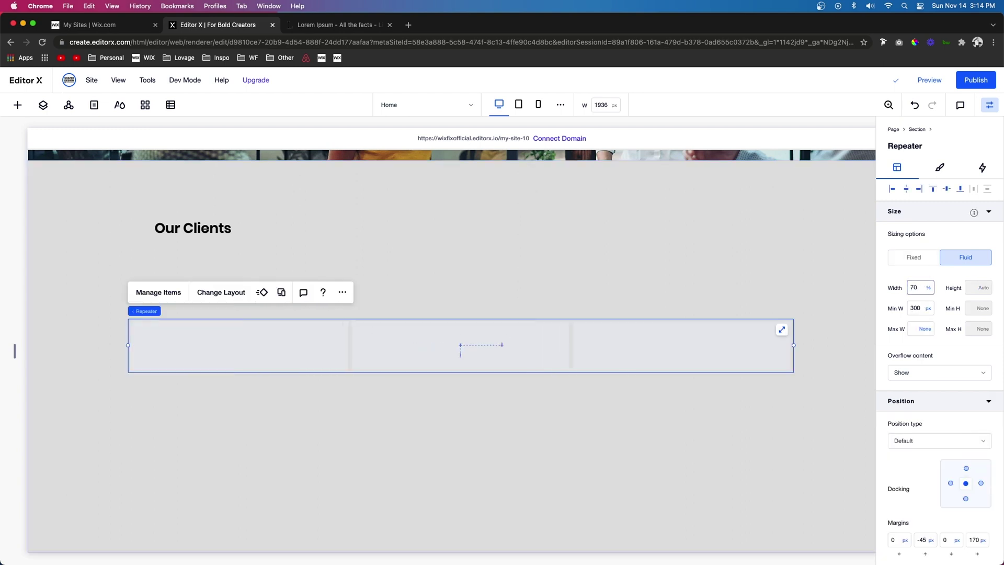
Set the repeater layout to 4 items per row.
{"action": "left_click", "coordinate": [158, 292]}
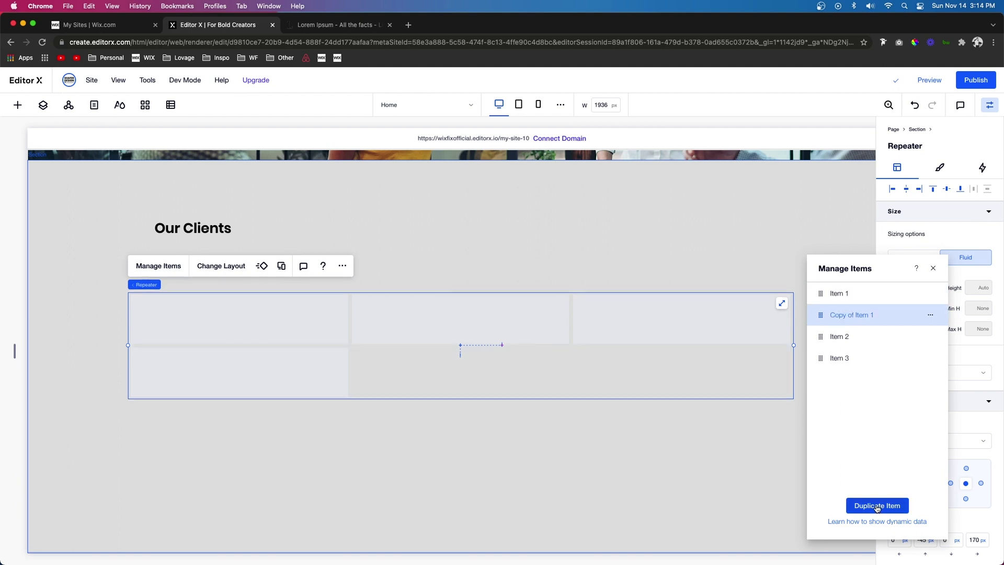
{"action": "left_click", "coordinate": [215, 266]}
{"action": "double_click", "coordinate": [132, 350]}
{"action": "type", "text": "4"}
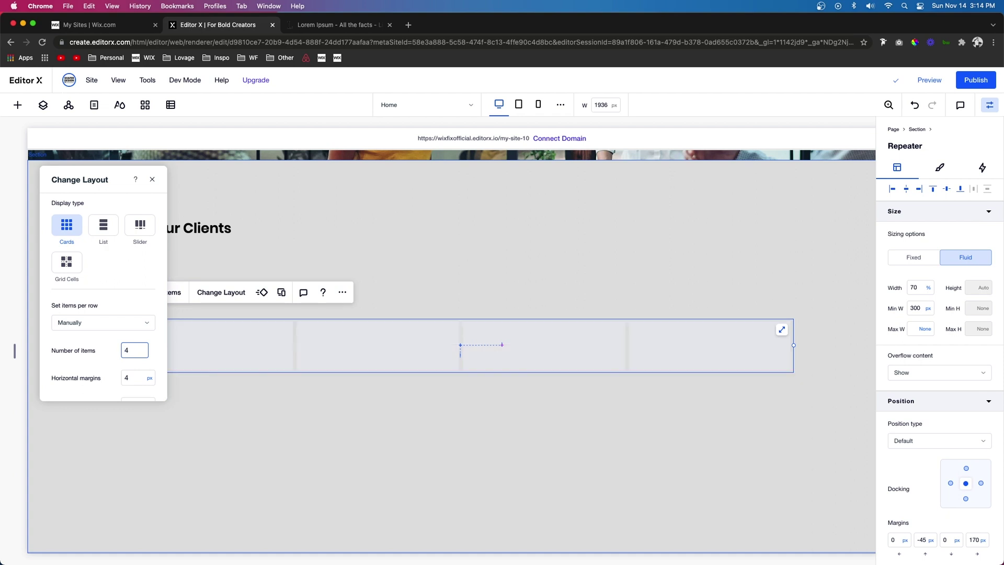
{"action": "key", "text": "Return"}
Duplicate the first repeater item repeatedly to build up the client cards.
{"action": "left_click", "coordinate": [175, 297]}
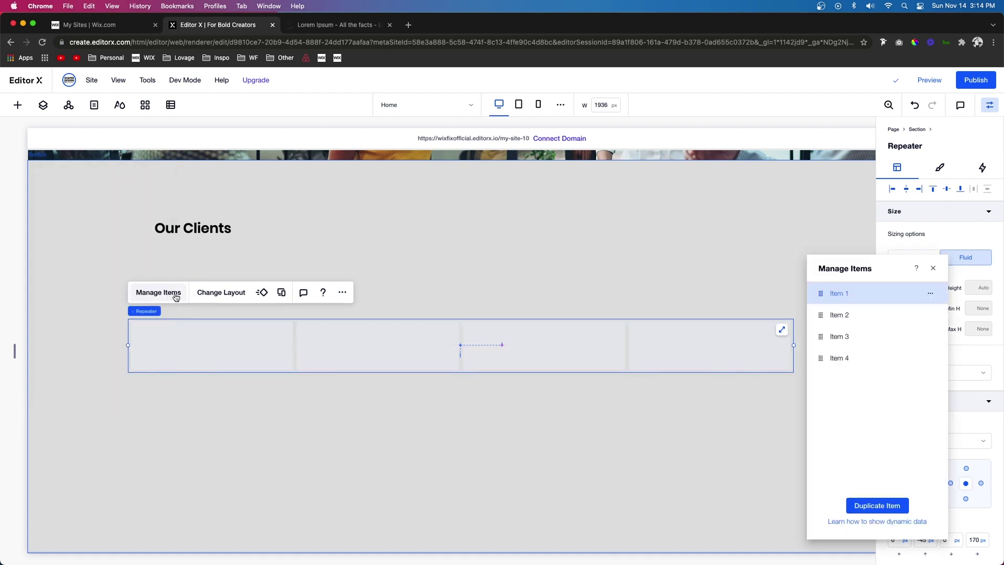
{"action": "left_click", "coordinate": [889, 507]}
{"action": "left_click", "coordinate": [889, 507]}
{"action": "left_click", "coordinate": [889, 507]}
{"action": "left_click", "coordinate": [889, 507]}
{"action": "left_click", "coordinate": [889, 507]}
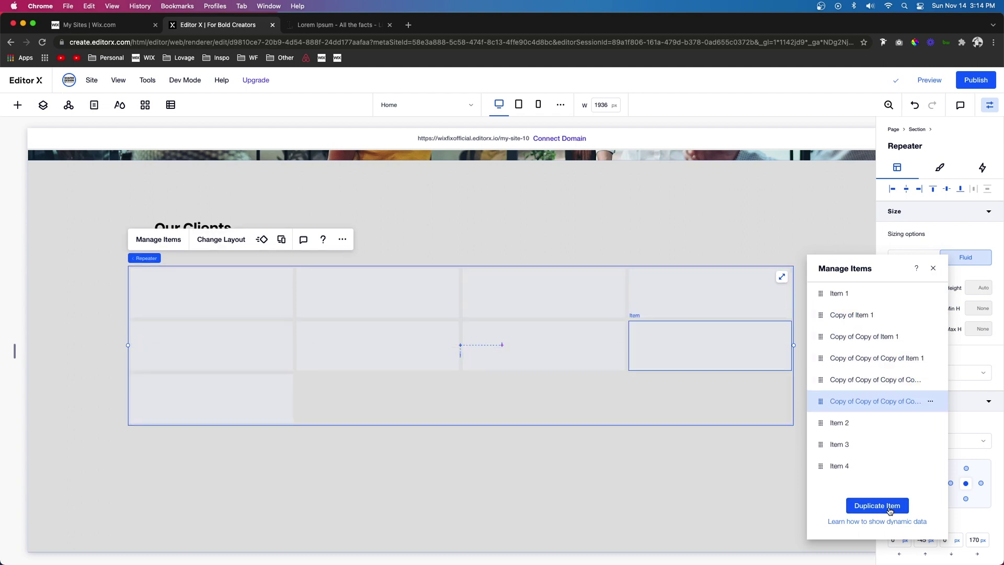
{"action": "left_click", "coordinate": [889, 508]}
{"action": "left_click", "coordinate": [218, 241]}
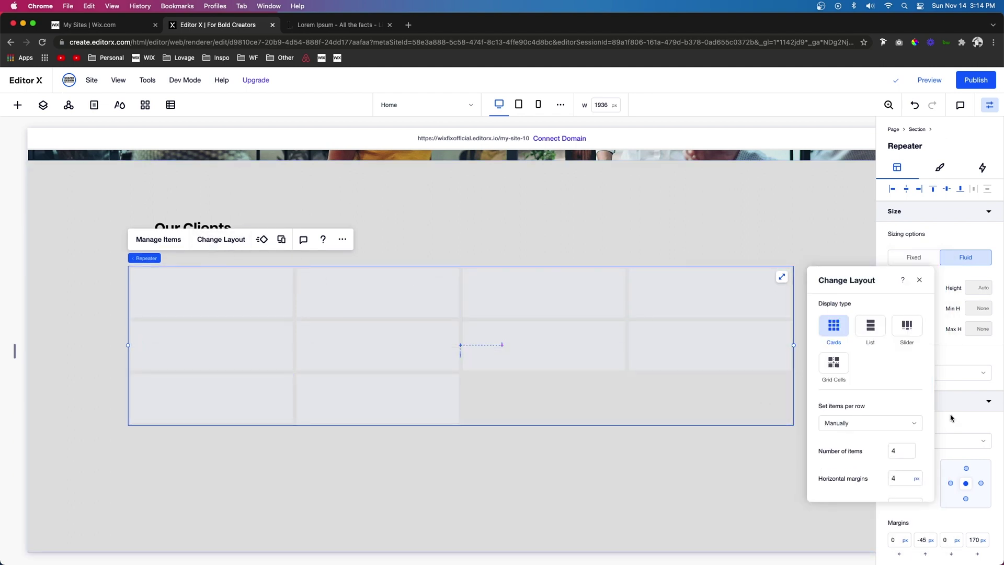
{"action": "scroll", "coordinate": [859, 390], "scroll_direction": "down", "scroll_amount": 3}
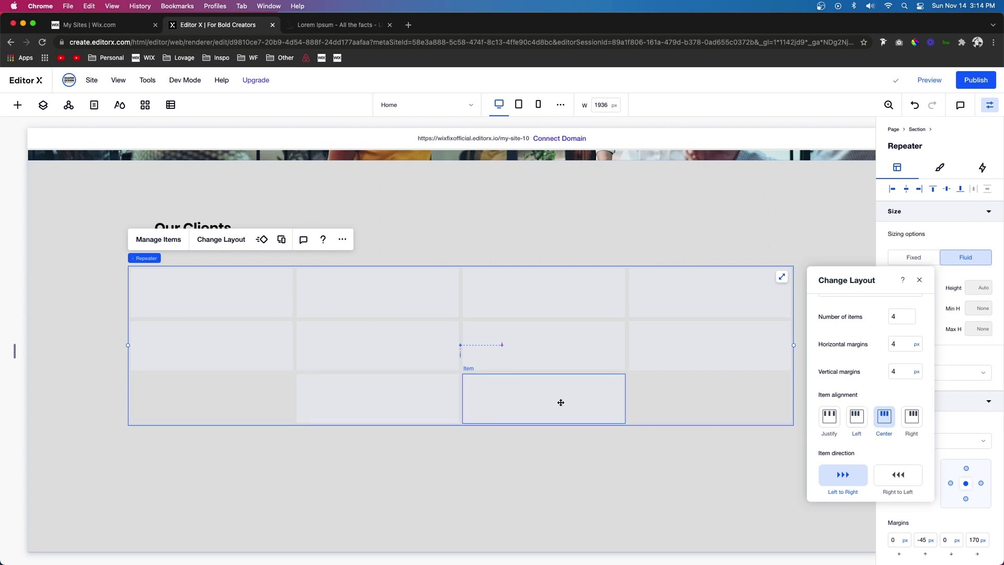
{"action": "left_click", "coordinate": [18, 105]}
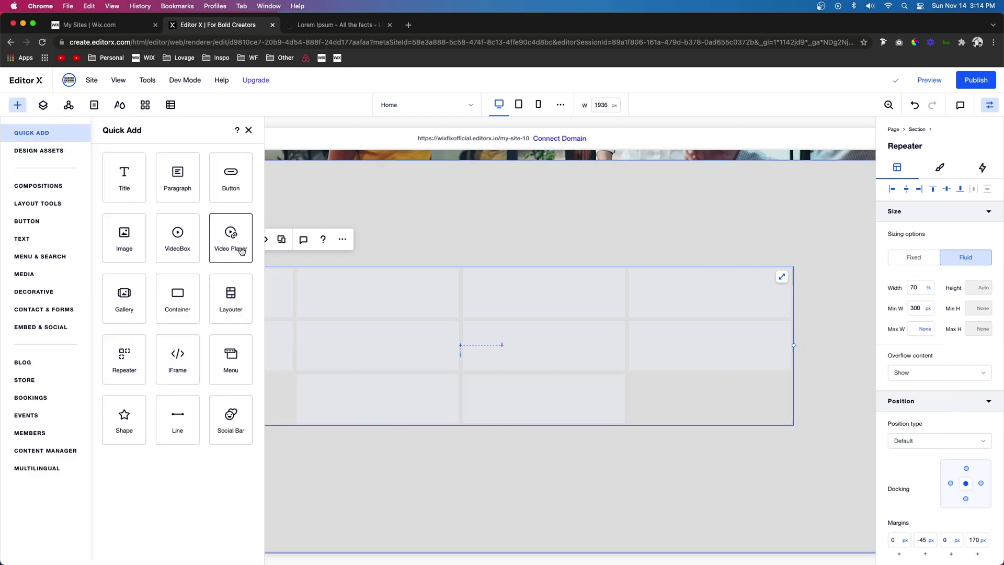
Drop a green rectangle from Basic Shapes into a repeater item and check its fill settings.
{"action": "left_click", "coordinate": [30, 293]}
{"action": "scroll", "coordinate": [261, 272], "scroll_direction": "up", "scroll_amount": 10}
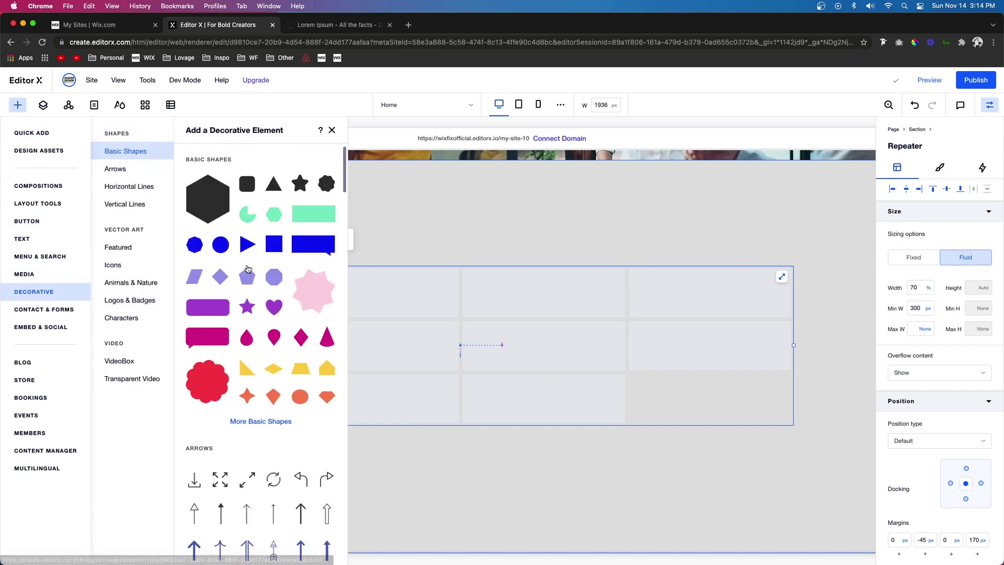
{"action": "left_click_drag", "start_coordinate": [310, 220], "coordinate": [544, 291]}
{"action": "left_click", "coordinate": [921, 167]}
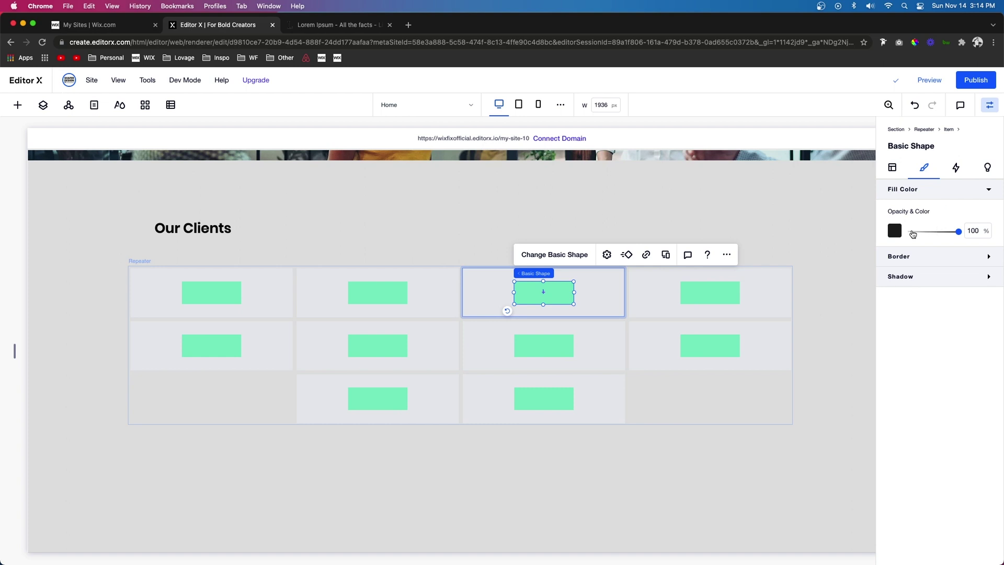
{"action": "left_click", "coordinate": [112, 294]}
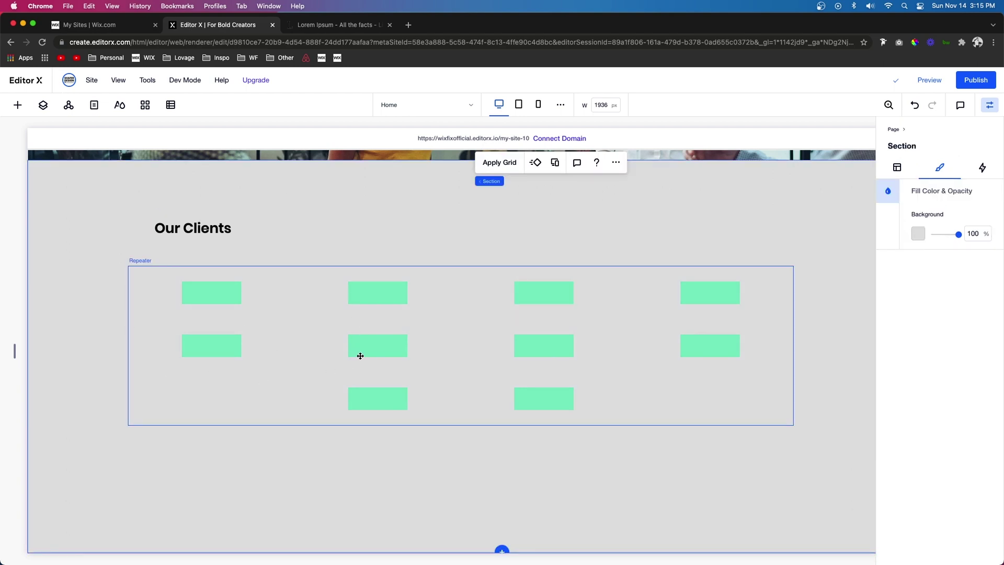
Stack the Our Clients title and repeater together with a 150 px top margin.
{"action": "left_click", "coordinate": [228, 277]}
{"action": "left_click", "coordinate": [193, 229], "text": "shift"}
{"action": "left_click", "coordinate": [141, 191]}
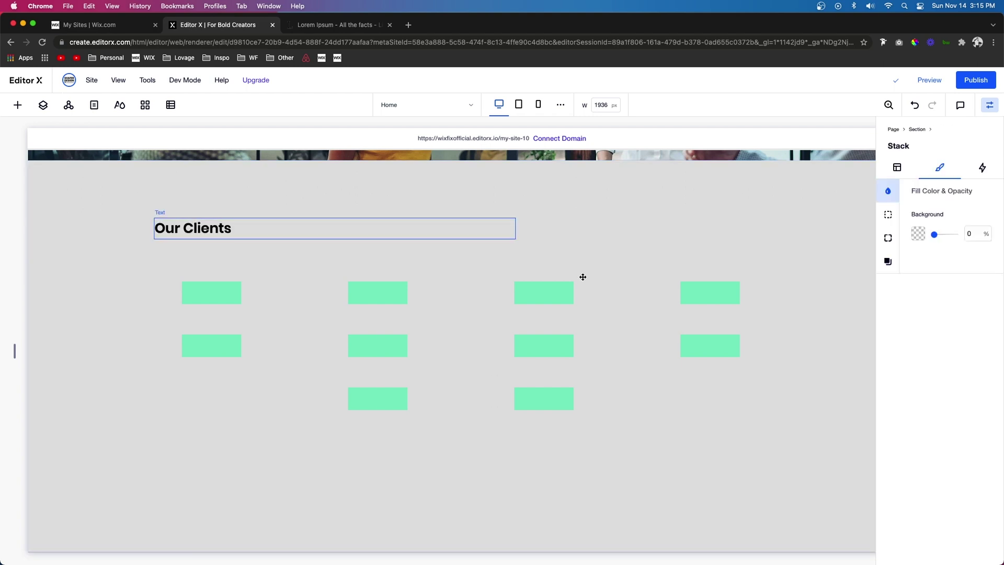
{"action": "left_click", "coordinate": [898, 167]}
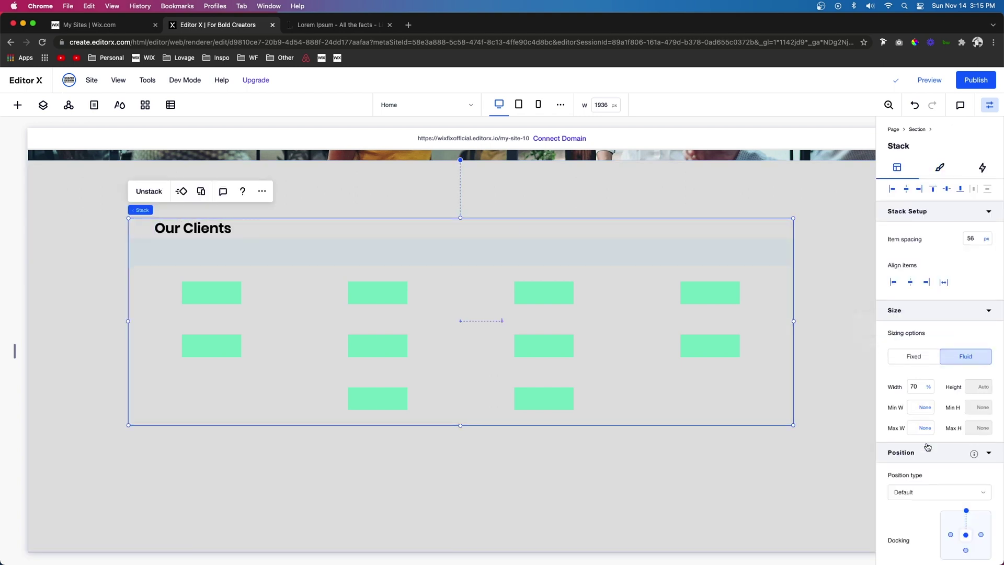
{"action": "scroll", "coordinate": [925, 444], "scroll_direction": "down", "scroll_amount": 5}
{"action": "left_click", "coordinate": [925, 422]}
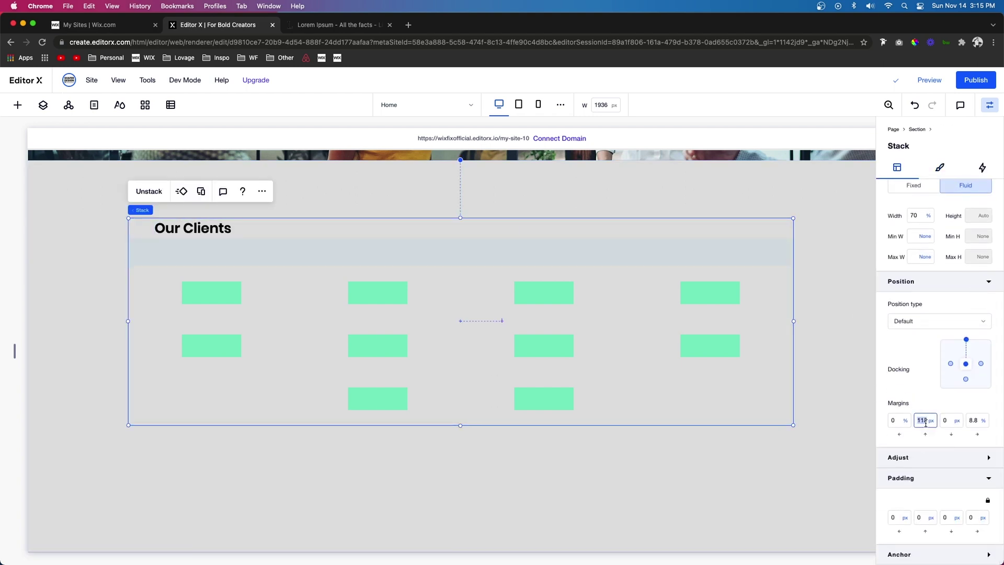
{"action": "key", "text": "Tab"}
{"action": "type", "text": "150"}
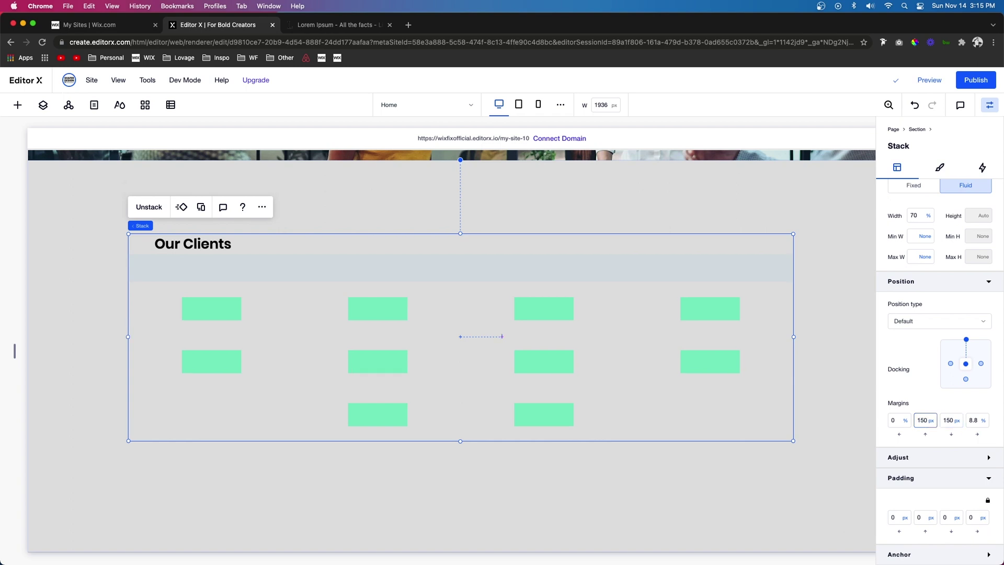
Set the clients section's minimum height to None.
{"action": "left_click", "coordinate": [673, 498]}
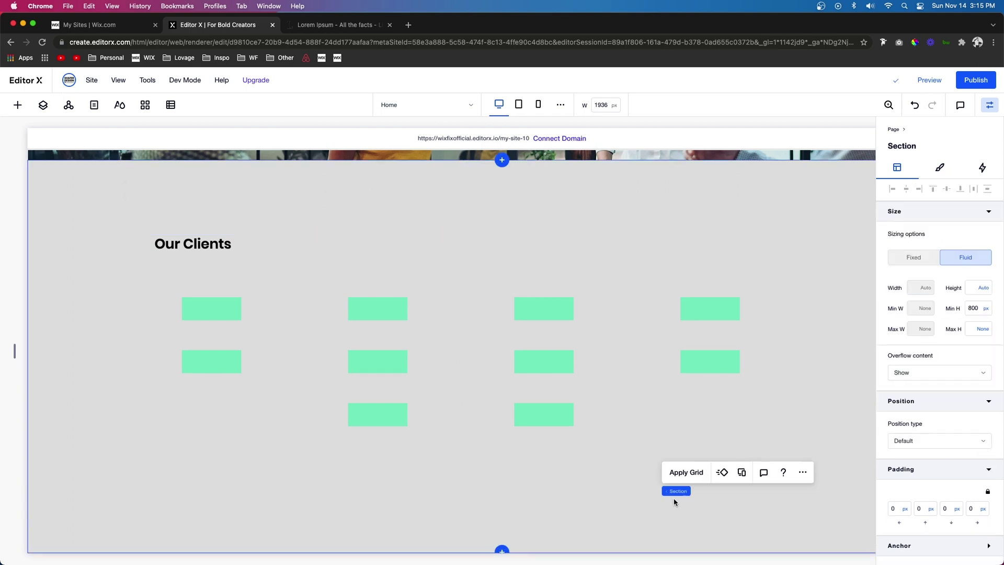
{"action": "left_click", "coordinate": [985, 308]}
{"action": "left_click", "coordinate": [939, 278]}
{"action": "scroll", "coordinate": [436, 341], "scroll_direction": "down", "scroll_amount": 3}
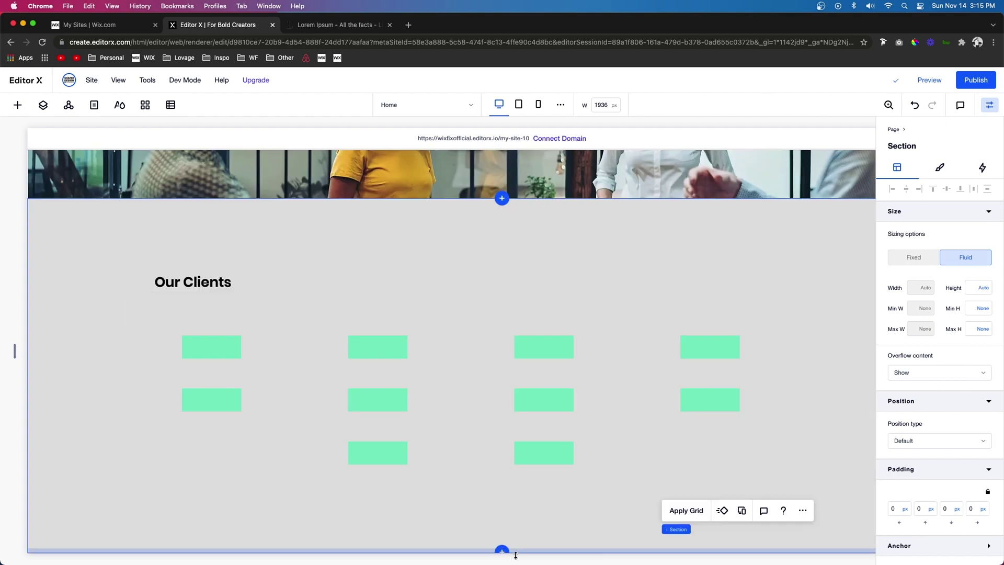
Add a blank section below with an 800 px minimum height.
{"action": "left_click", "coordinate": [500, 549]}
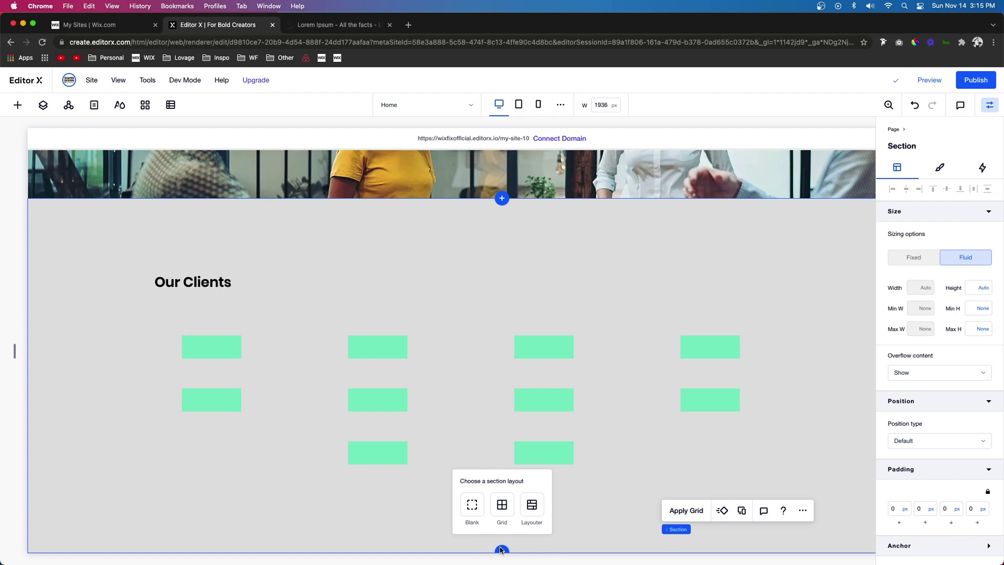
{"action": "left_click", "coordinate": [472, 504]}
{"action": "left_click", "coordinate": [976, 309]}
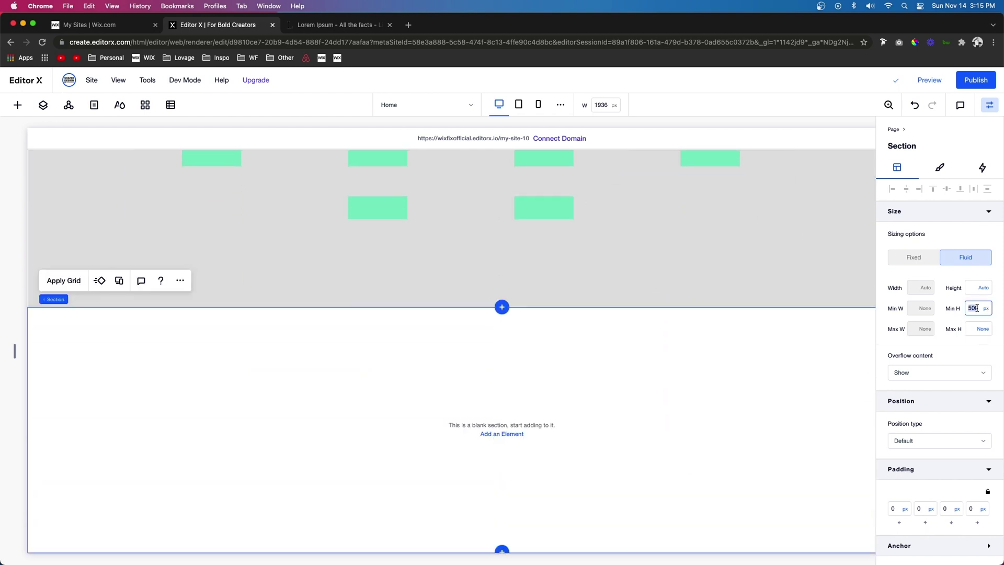
{"action": "type", "text": "800"}
{"action": "key", "text": "Return"}
Paste a copy of the Our Clients heading near the top of the new section and select its text.
{"action": "scroll", "coordinate": [195, 203], "scroll_direction": "up", "scroll_amount": 3}
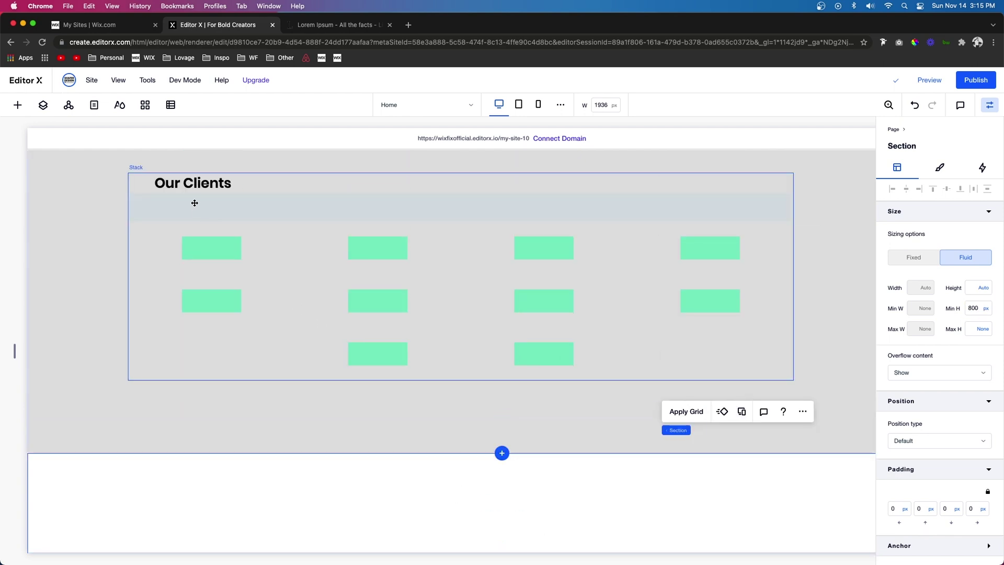
{"action": "left_click", "coordinate": [189, 183]}
{"action": "left_click", "coordinate": [177, 184]}
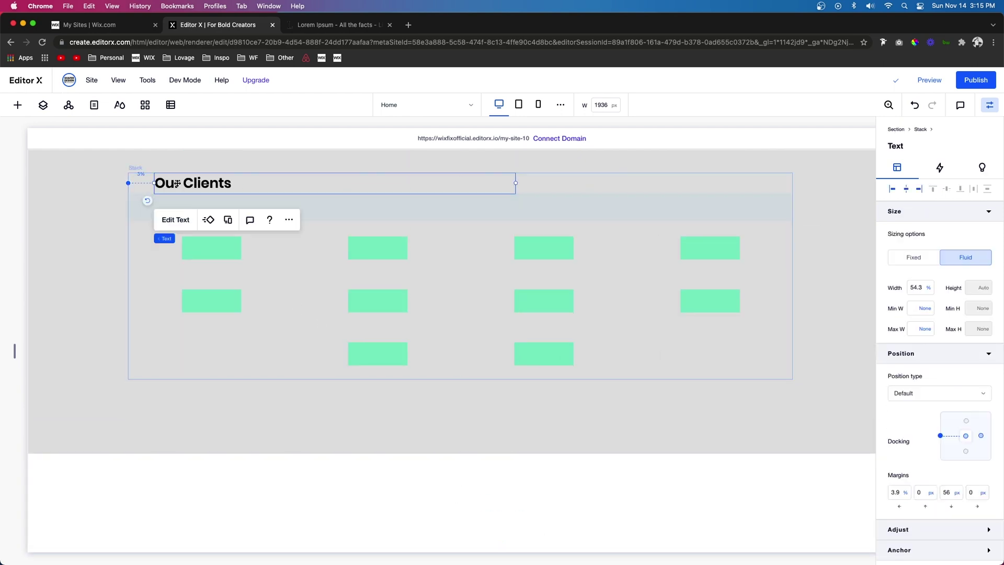
{"action": "scroll", "coordinate": [168, 269], "scroll_direction": "down", "scroll_amount": 5}
{"action": "left_click", "coordinate": [169, 313]}
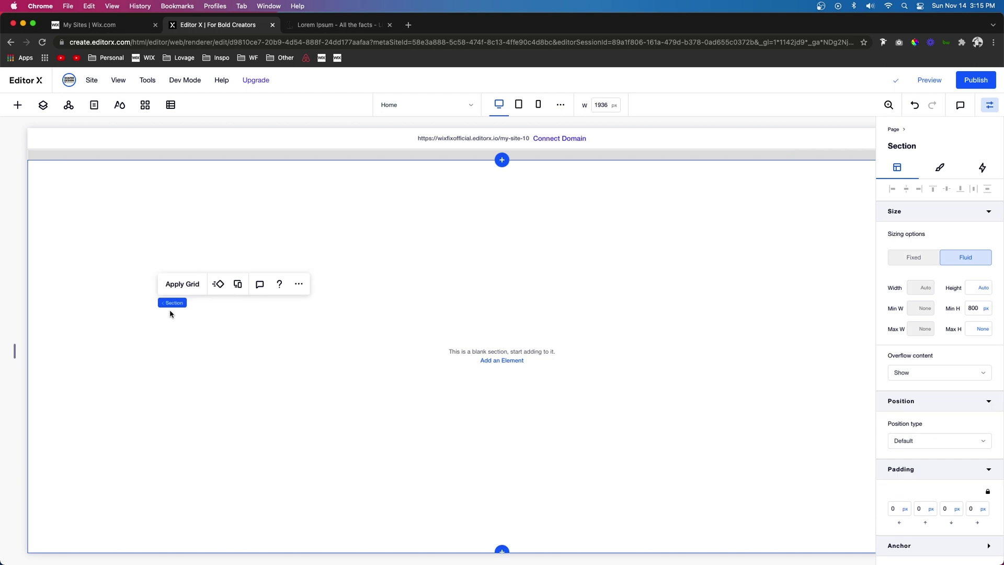
{"action": "key", "text": "cmd+v"}
{"action": "left_click_drag", "start_coordinate": [269, 239], "coordinate": [245, 218]}
{"action": "double_click", "coordinate": [244, 218]}
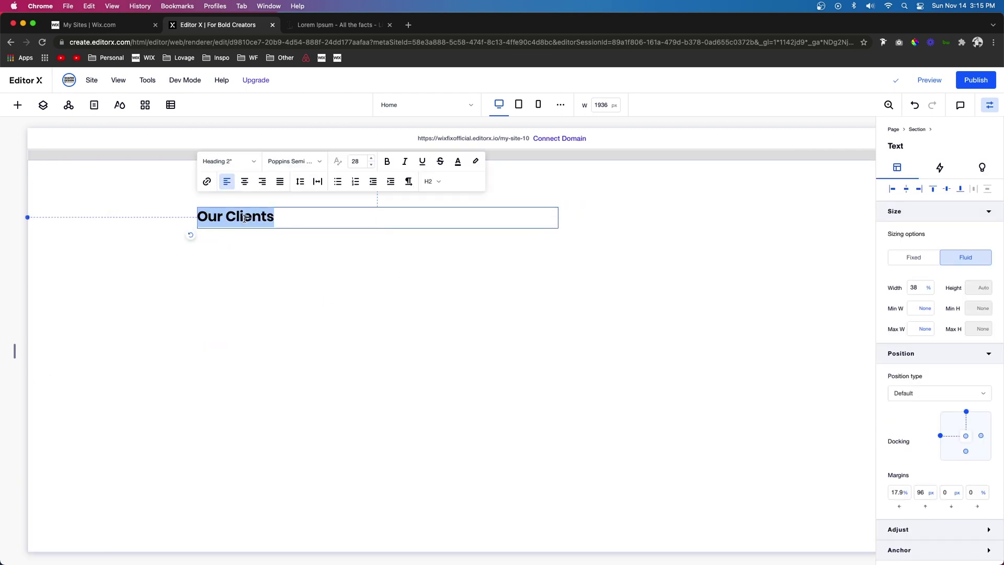
Retype the copied heading as 'Reviews'.
{"action": "type", "text": "Revire"}
{"action": "key", "text": "BackSpace"}
{"action": "key", "text": "BackSpace"}
{"action": "type", "text": "ews"}
{"action": "key", "text": "Escape"}
Add a quotation-mark shape found by searching 'quote' under the Reviews heading.
{"action": "left_click", "coordinate": [17, 105]}
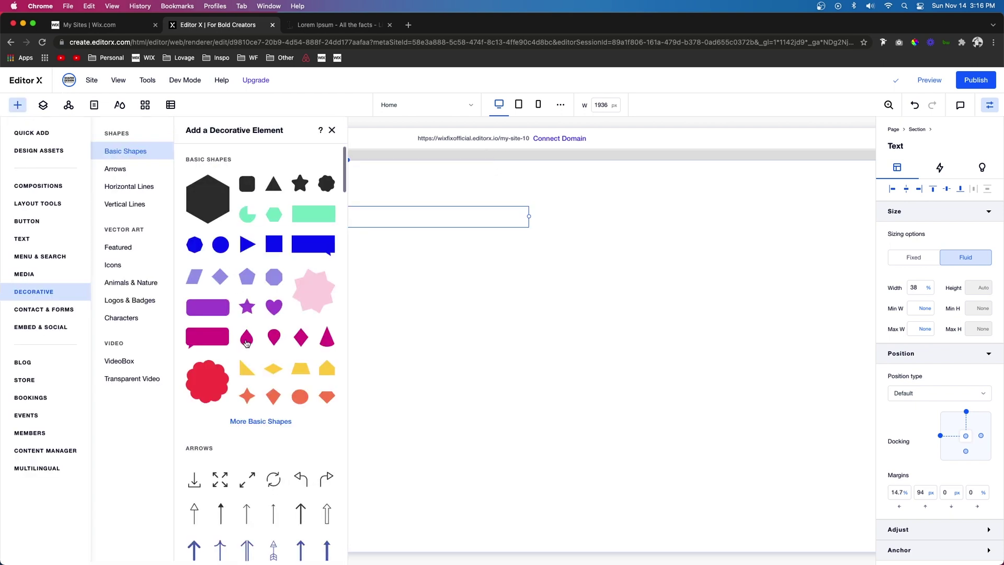
{"action": "left_click", "coordinate": [256, 422]}
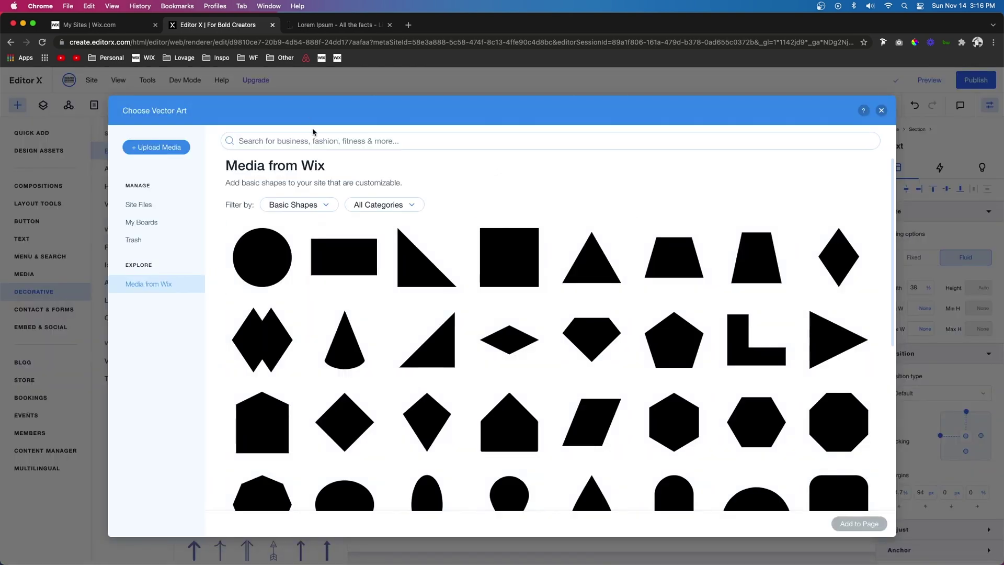
{"action": "left_click", "coordinate": [284, 139]}
{"action": "type", "text": "quo"}
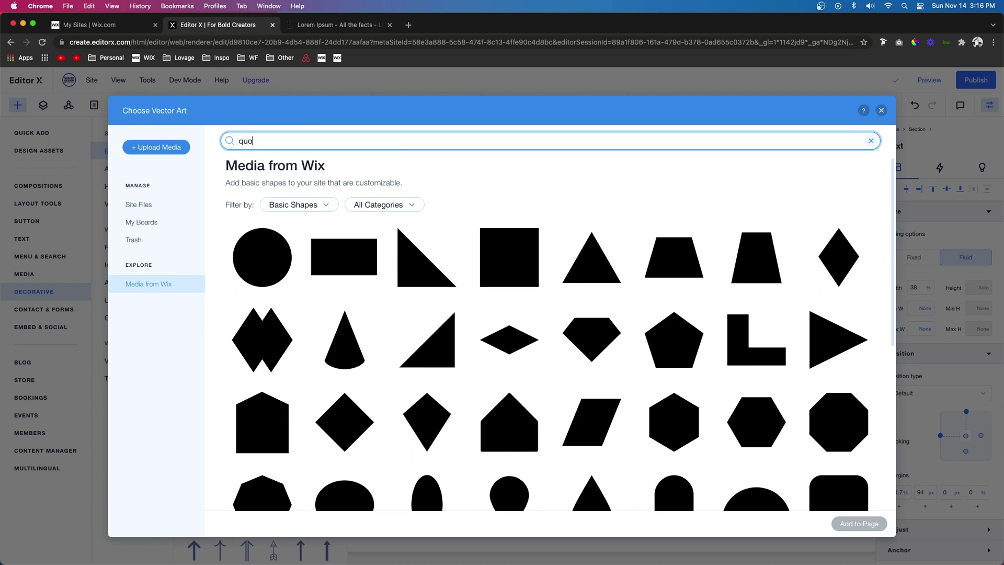
{"action": "type", "text": "te"}
{"action": "key", "text": "Return"}
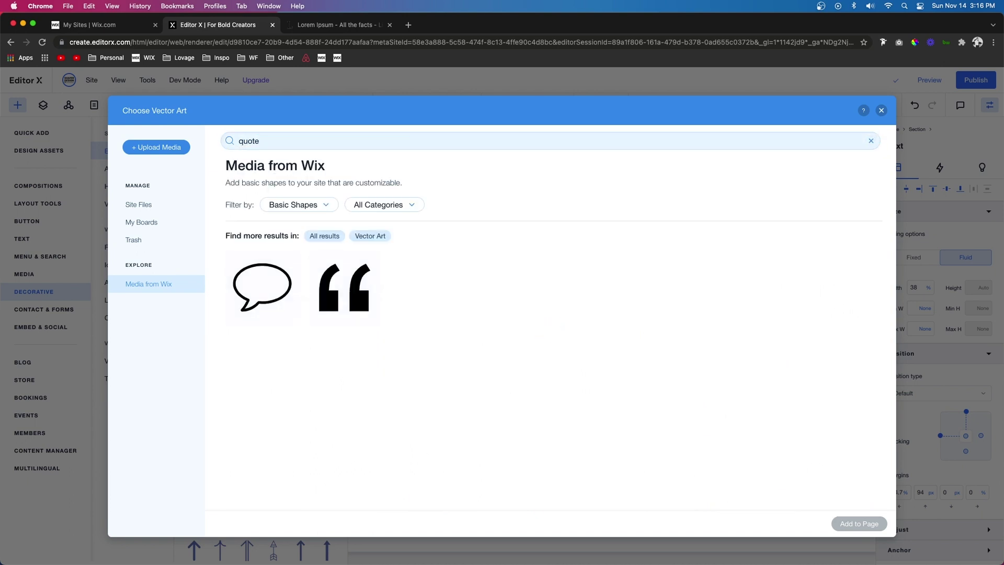
{"action": "double_click", "coordinate": [356, 297]}
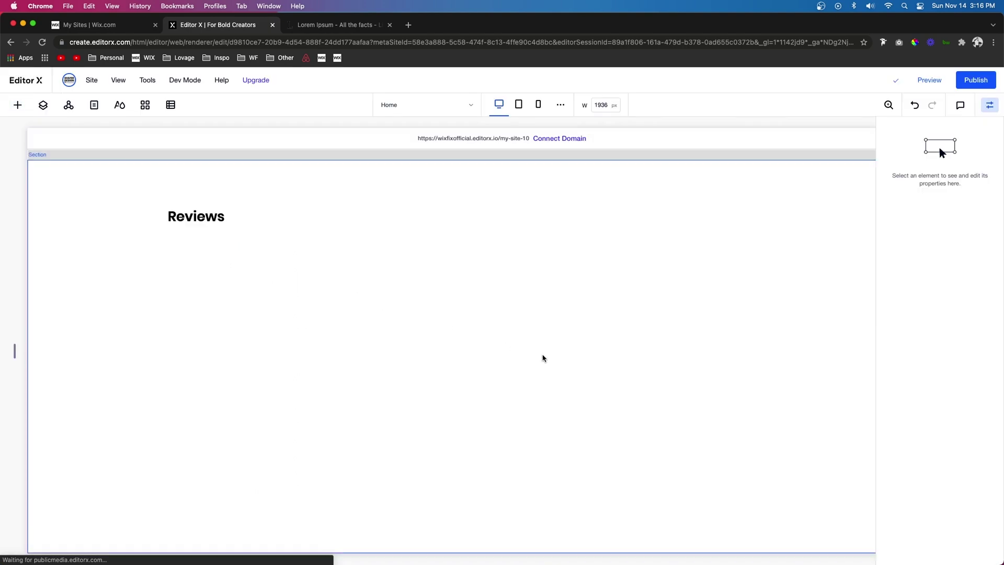
{"action": "left_click_drag", "start_coordinate": [392, 357], "coordinate": [264, 303]}
Tint the quotation mark blue at about 35% opacity.
{"action": "left_click", "coordinate": [927, 167]}
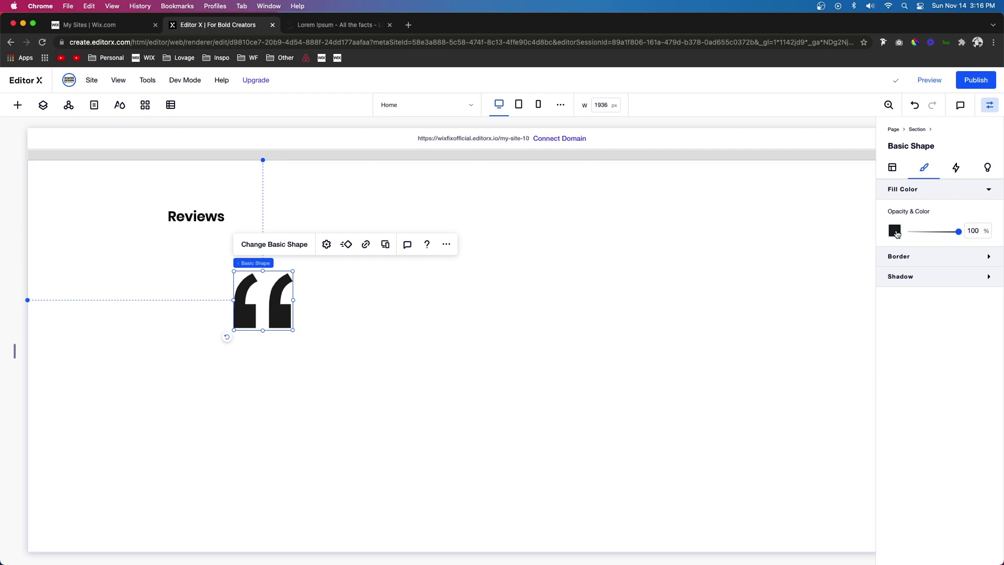
{"action": "left_click", "coordinate": [929, 232]}
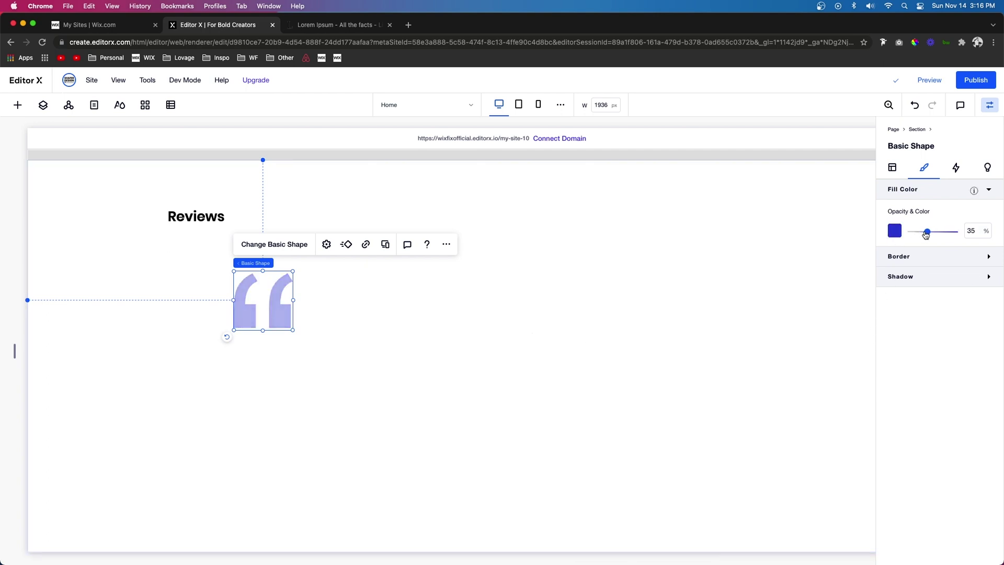
{"action": "left_click", "coordinate": [470, 323]}
{"action": "left_click", "coordinate": [12, 107]}
{"action": "left_click", "coordinate": [26, 134]}
Place a new title in the reviews section and fill it with pasted Lorem ipsum text.
{"action": "left_click_drag", "start_coordinate": [124, 178], "coordinate": [479, 361]}
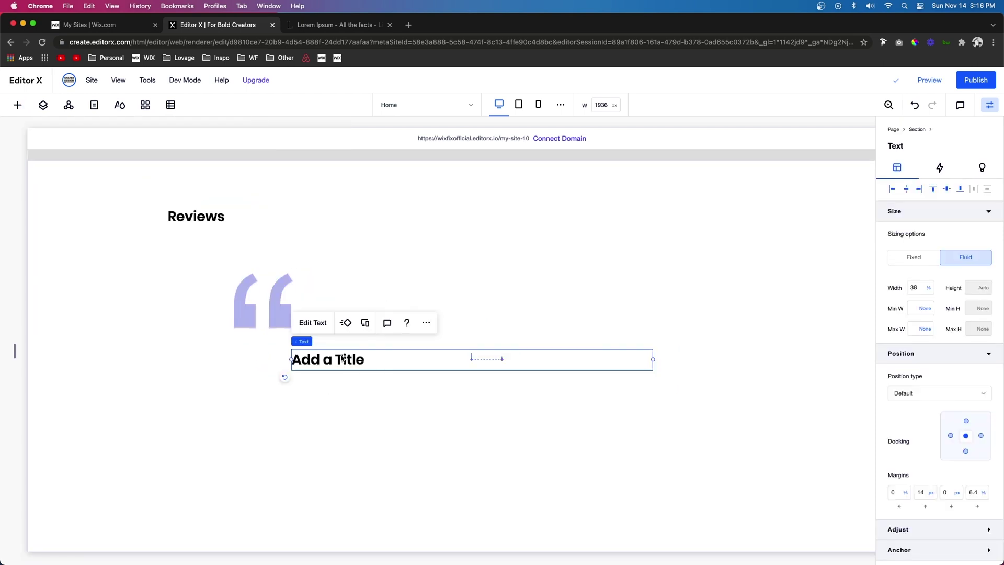
{"action": "double_click", "coordinate": [342, 358]}
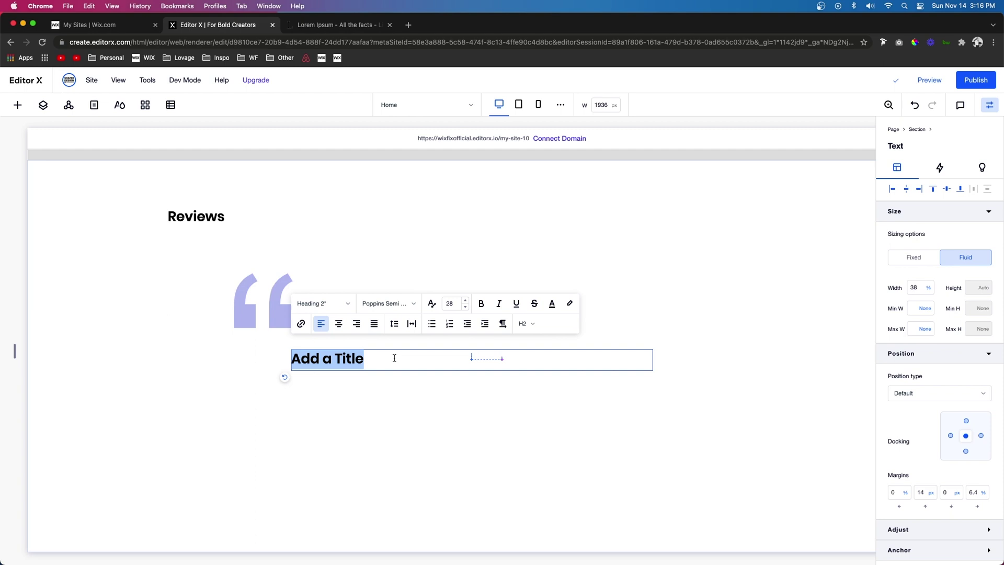
{"action": "type", "text": "Lorem ipsum dolor sit amet, consectetur adipiscing elit. Cras semper commodo magna, egestas finibus dolor lacinia eget. Etiam sit amet gravida lacus"}
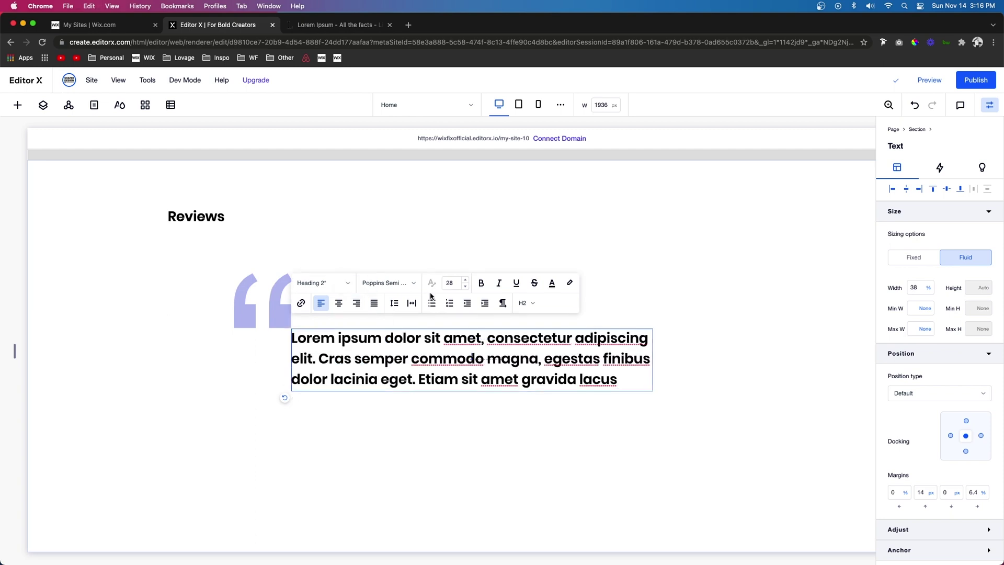
{"action": "key", "text": "super+a"}
Set the quote text to font size 45 and the text box to 60% width.
{"action": "left_click", "coordinate": [455, 283]}
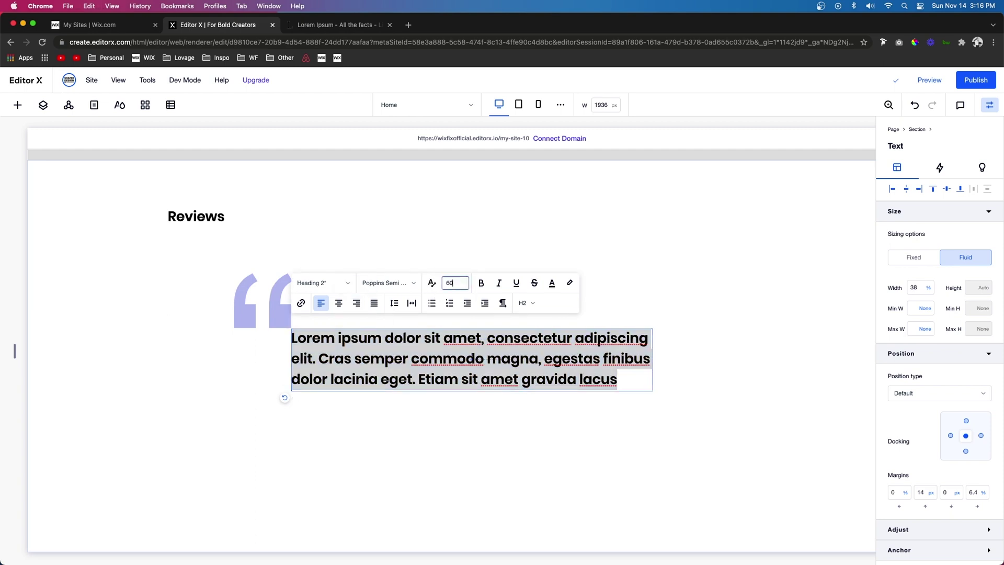
{"action": "type", "text": "60"}
{"action": "key", "text": "Return"}
{"action": "left_click", "coordinate": [453, 158]}
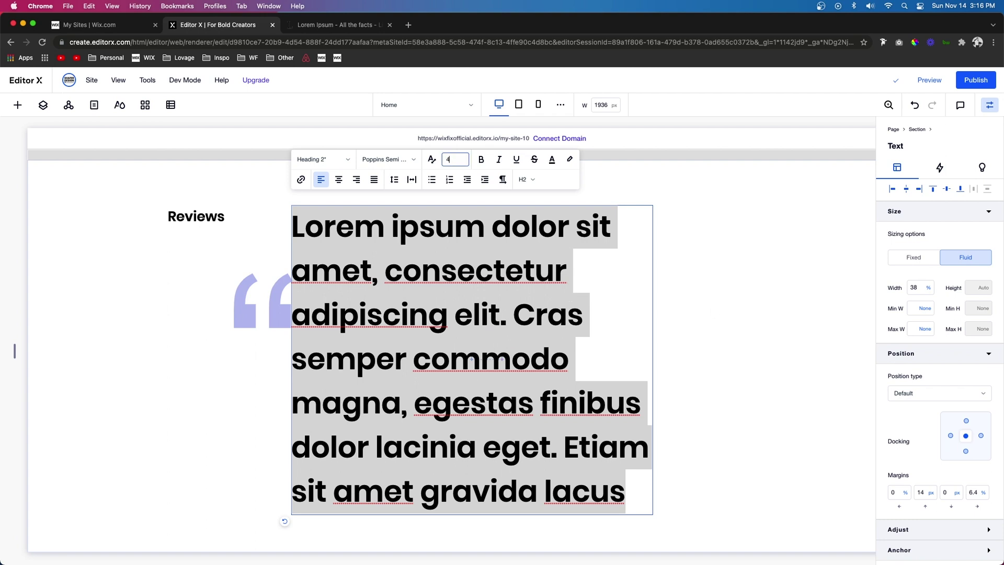
{"action": "key", "text": "Return"}
{"action": "left_click", "coordinate": [919, 289]}
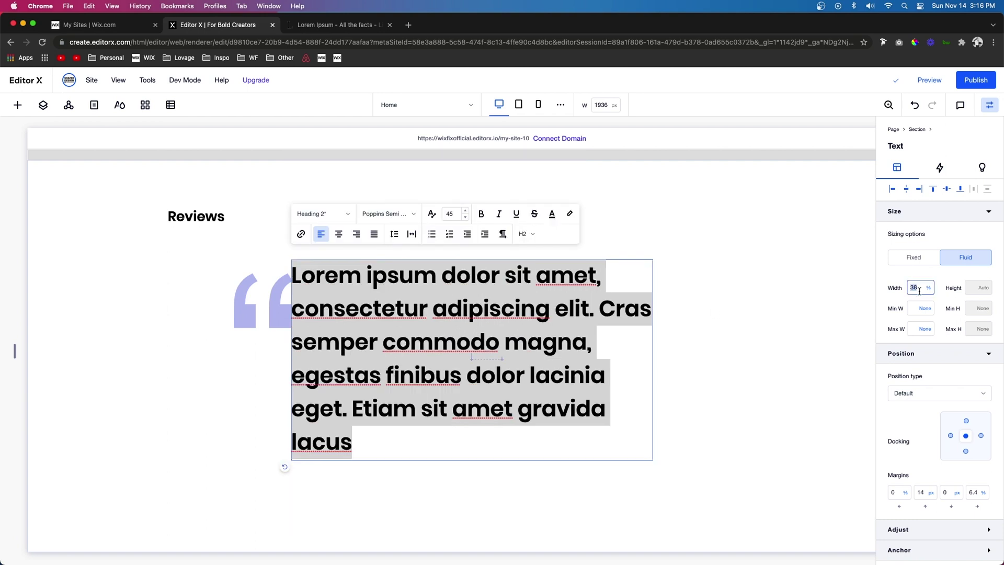
{"action": "key", "text": "Return"}
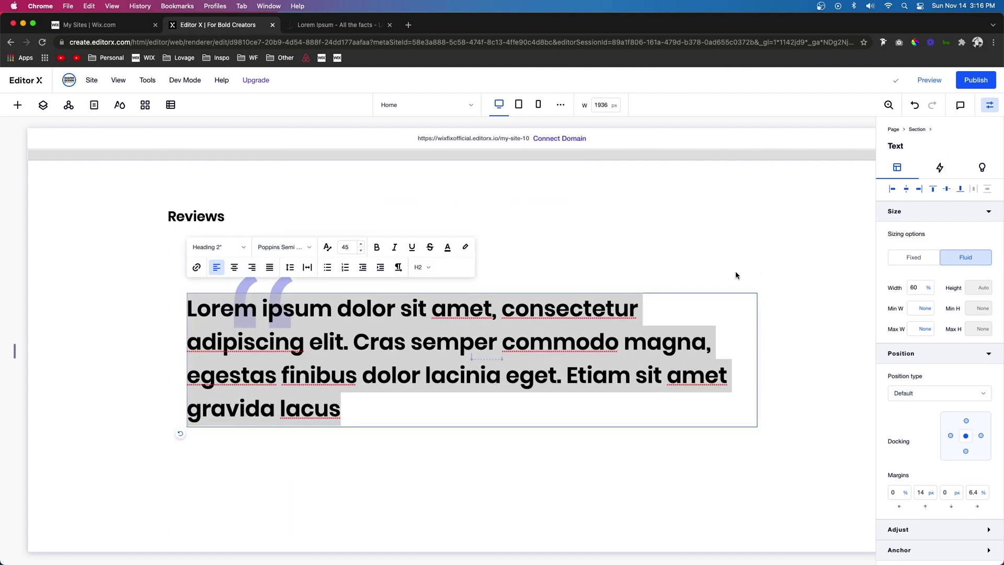
Move the quotation-mark shape behind the start of the quote text.
{"action": "left_click", "coordinate": [843, 306]}
{"action": "left_click", "coordinate": [286, 286]}
{"action": "left_click_drag", "start_coordinate": [286, 285], "coordinate": [223, 273]}
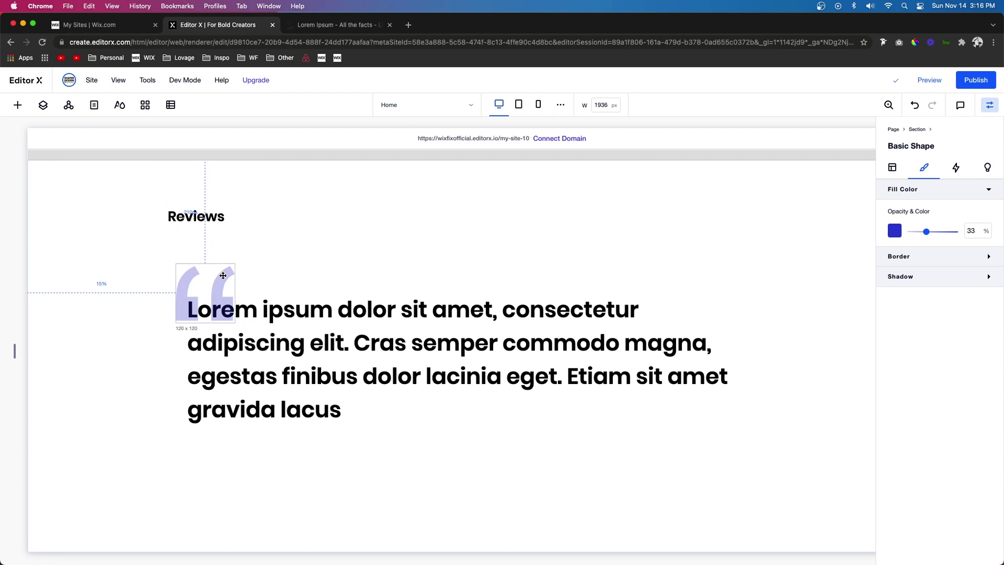
Add an image below the quote using a smiling man portrait from an Unsplash 'profile' search.
{"action": "left_click", "coordinate": [17, 105]}
{"action": "left_click_drag", "start_coordinate": [123, 226], "coordinate": [494, 360]}
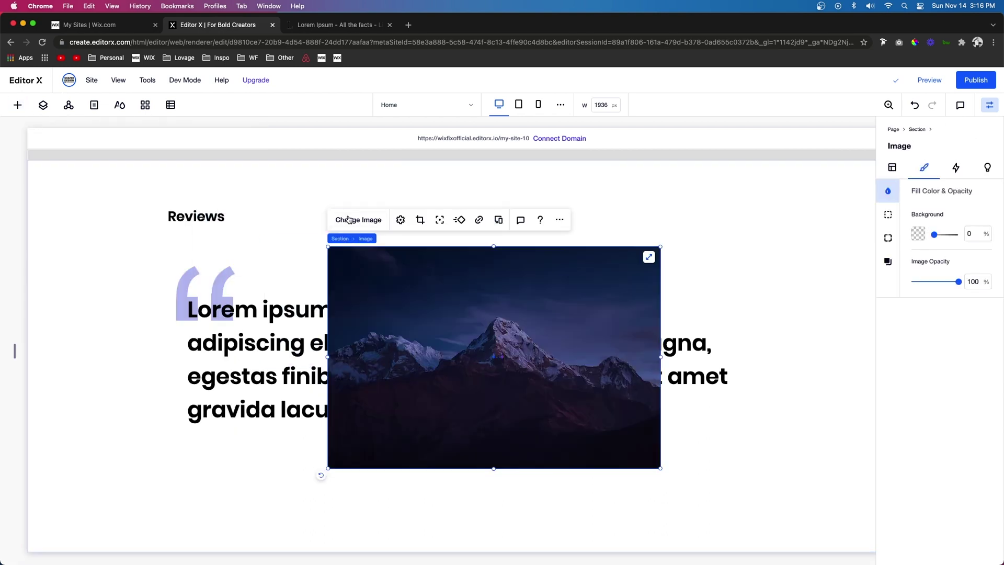
{"action": "left_click", "coordinate": [350, 219]}
{"action": "left_click", "coordinate": [139, 337]}
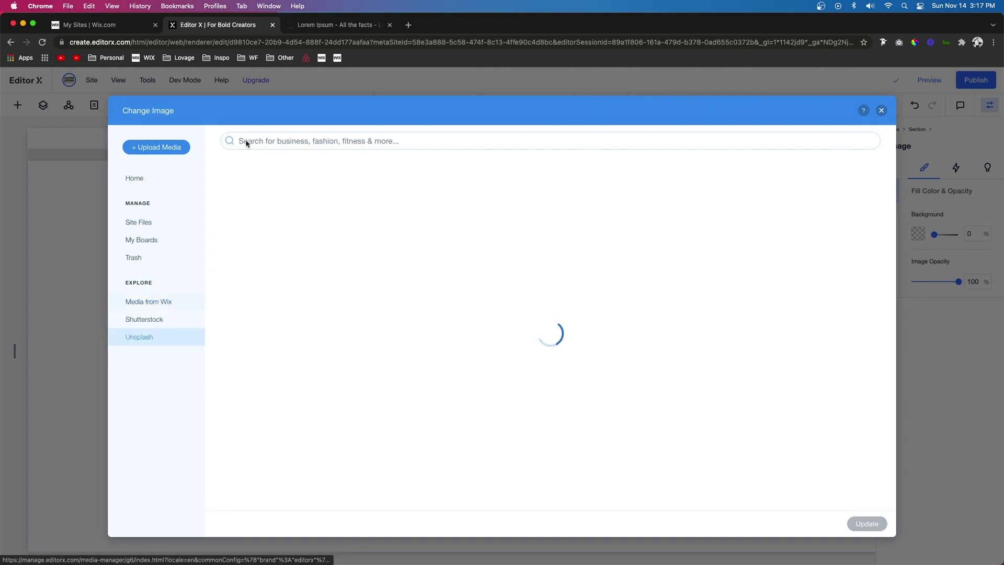
{"action": "left_click", "coordinate": [248, 140]}
{"action": "type", "text": "profi"}
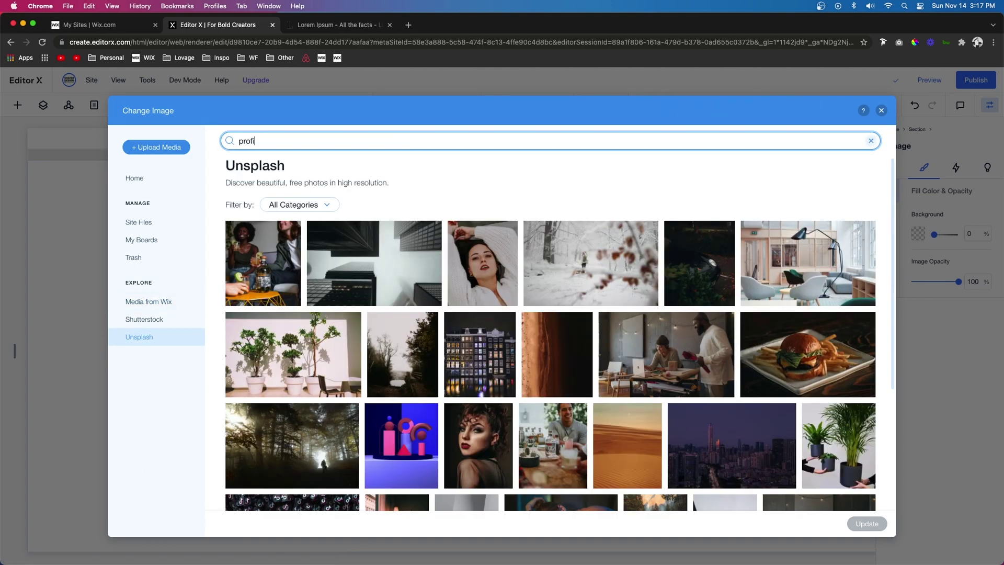
{"action": "type", "text": "le"}
{"action": "key", "text": "Return"}
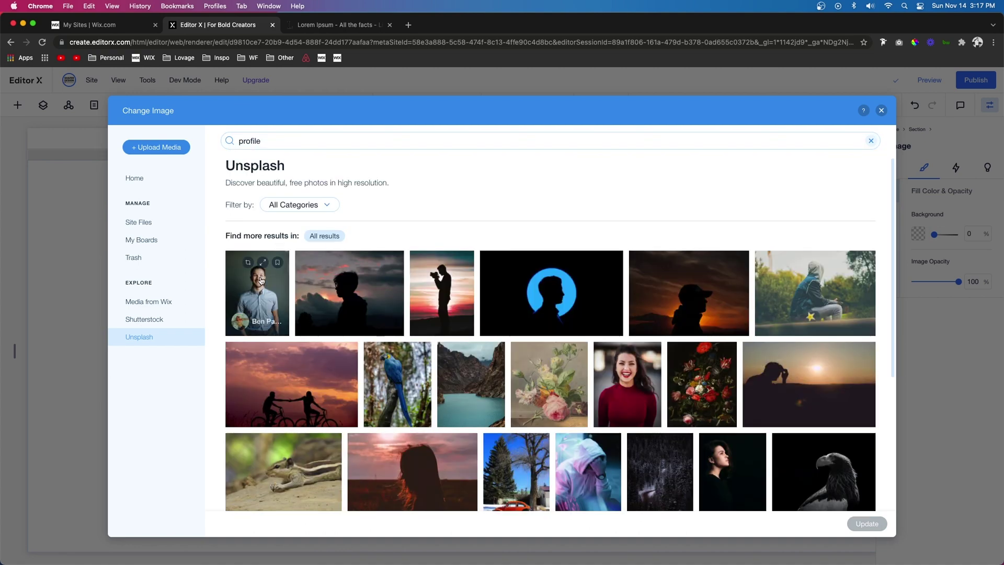
{"action": "left_click", "coordinate": [260, 281]}
{"action": "double_click", "coordinate": [260, 281]}
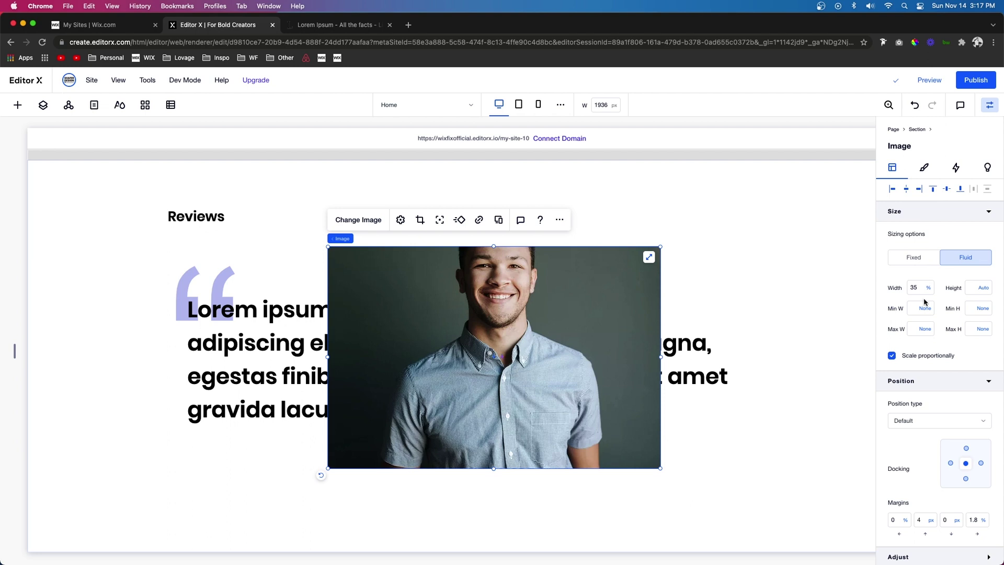
Size the portrait to a fixed 450 × 450 px square.
{"action": "left_click", "coordinate": [915, 258]}
{"action": "left_click", "coordinate": [919, 285]}
{"action": "type", "text": "450"}
{"action": "key", "text": "Tab"}
{"action": "type", "text": "450"}
{"action": "key", "text": "Return"}
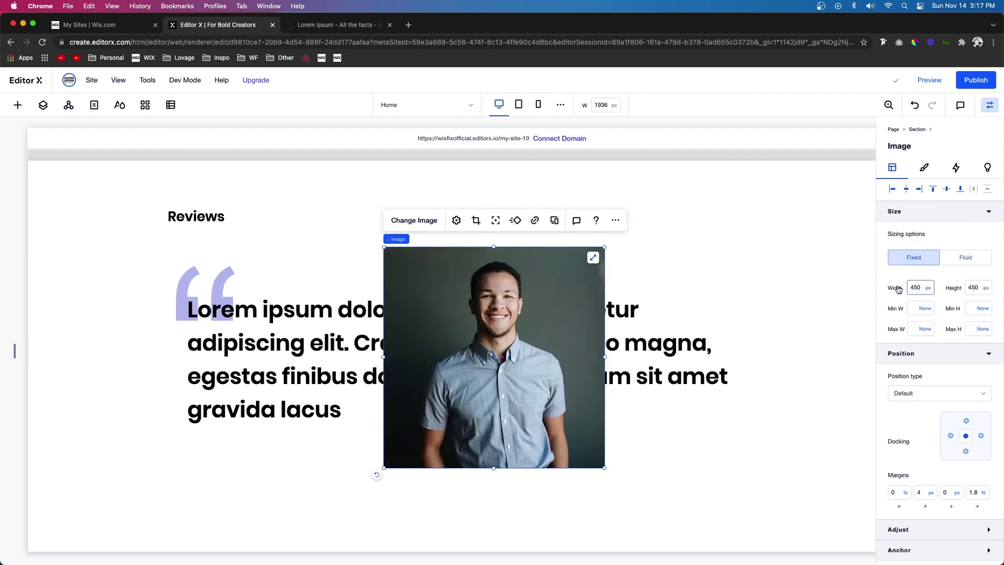
Return the image to fluid sizing, round its corners to radius 1000, and shrink it to a small avatar.
{"action": "left_click", "coordinate": [963, 257]}
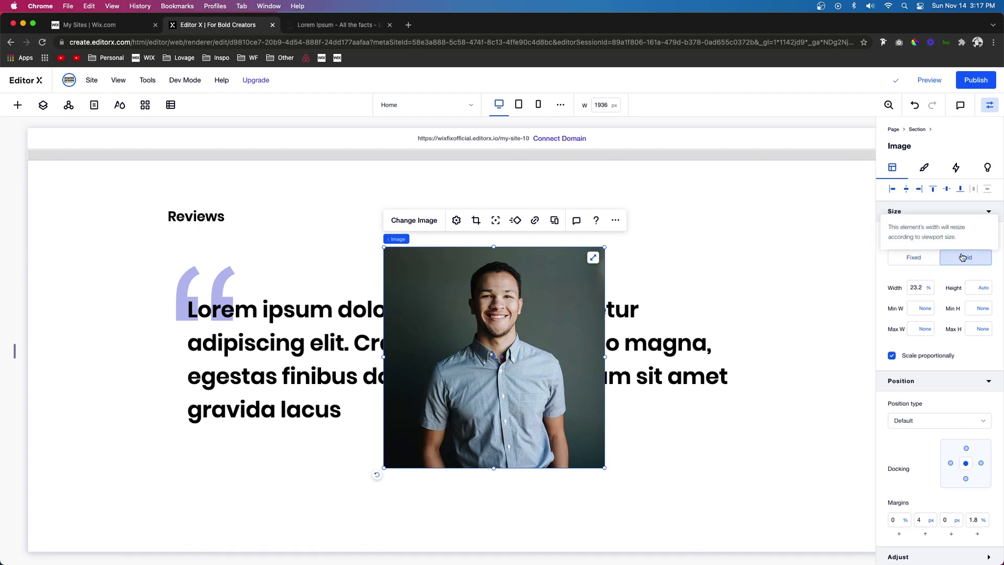
{"action": "left_click", "coordinate": [924, 167]}
{"action": "left_click", "coordinate": [888, 238]}
{"action": "left_click", "coordinate": [925, 228]}
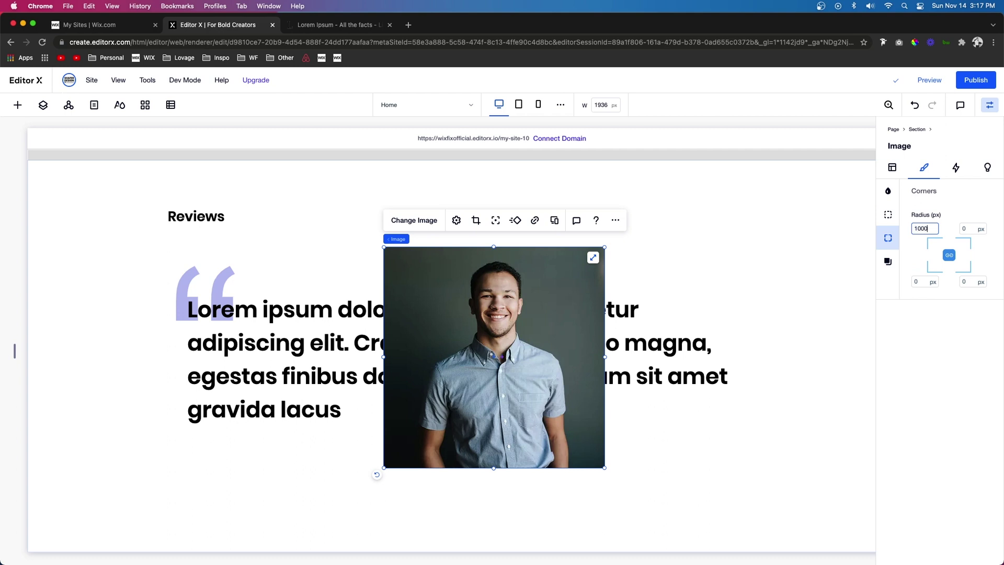
{"action": "type", "text": "1000"}
{"action": "key", "text": "Return"}
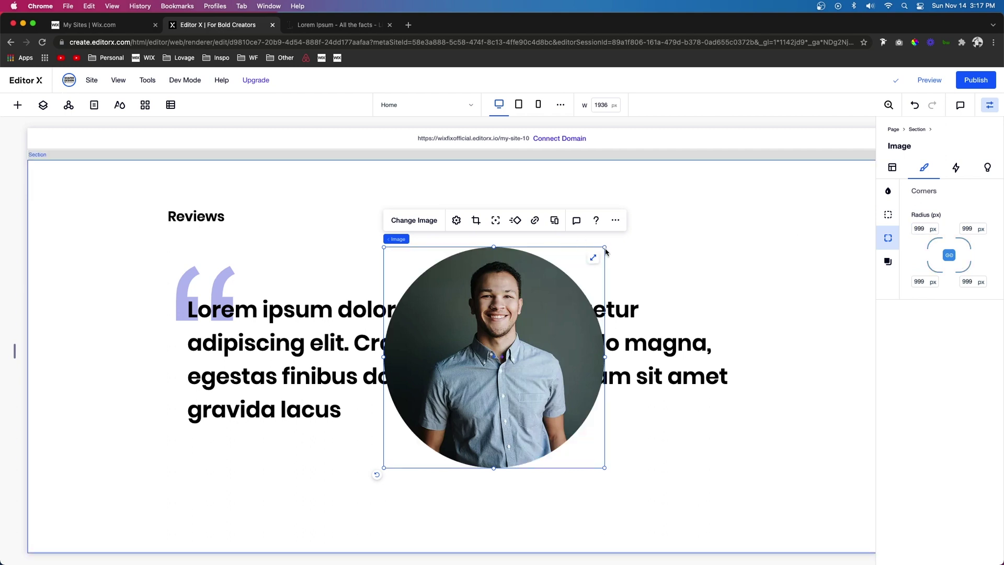
{"action": "left_click_drag", "start_coordinate": [605, 248], "coordinate": [205, 478]}
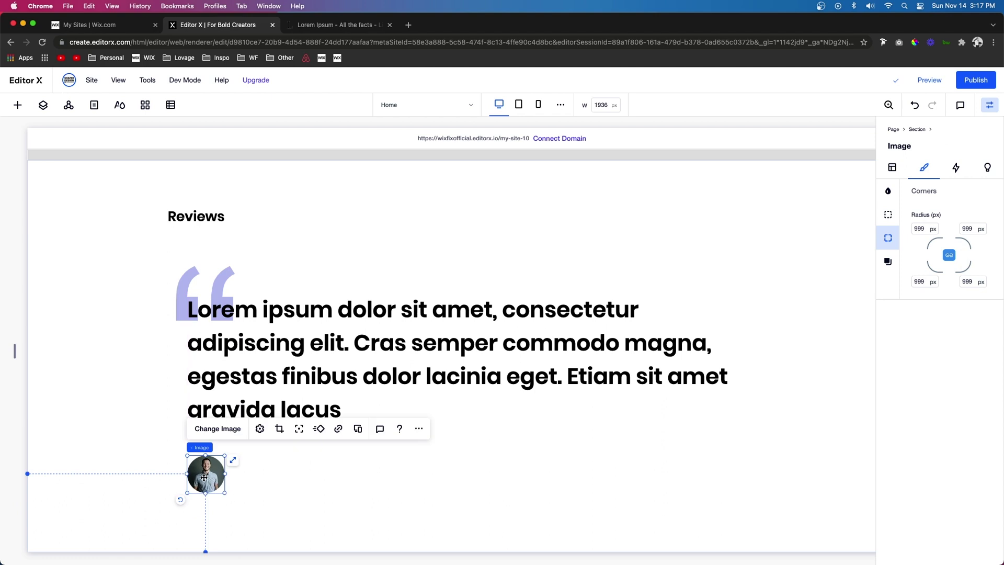
Add a paragraph reading 'Reviewer's Name' and place it beside the circular portrait.
{"action": "left_click", "coordinate": [17, 108]}
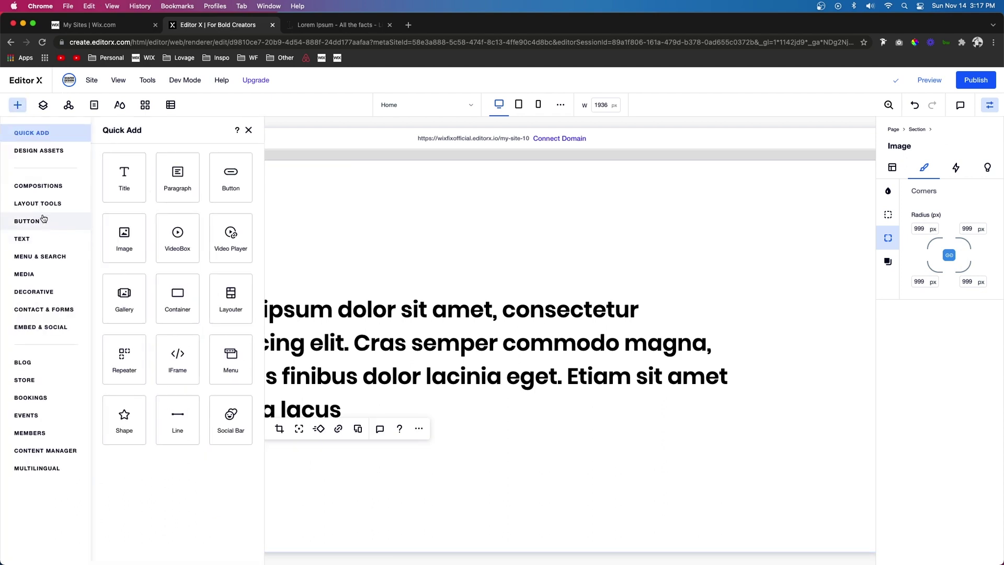
{"action": "left_click_drag", "start_coordinate": [188, 198], "coordinate": [447, 482]}
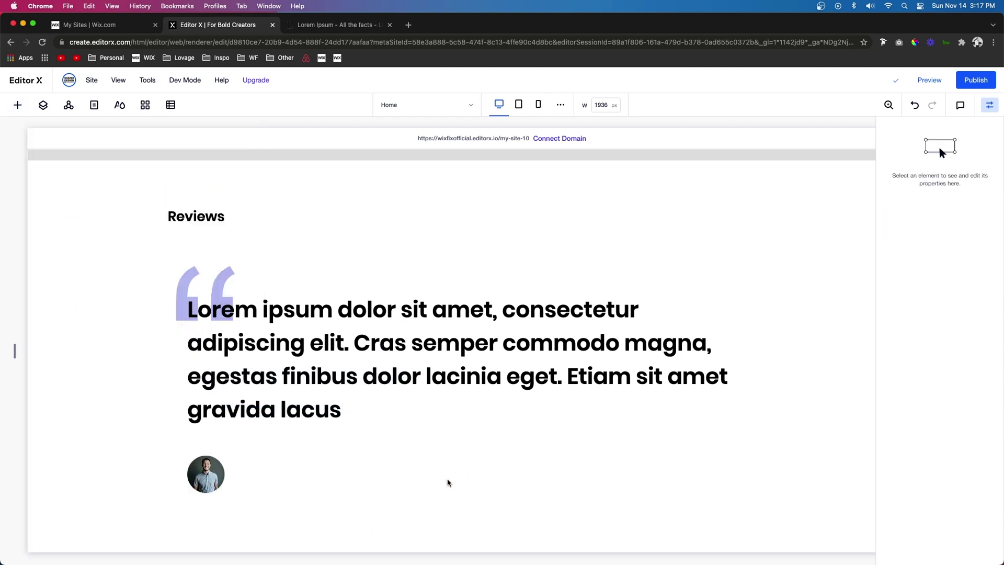
{"action": "double_click", "coordinate": [417, 484]}
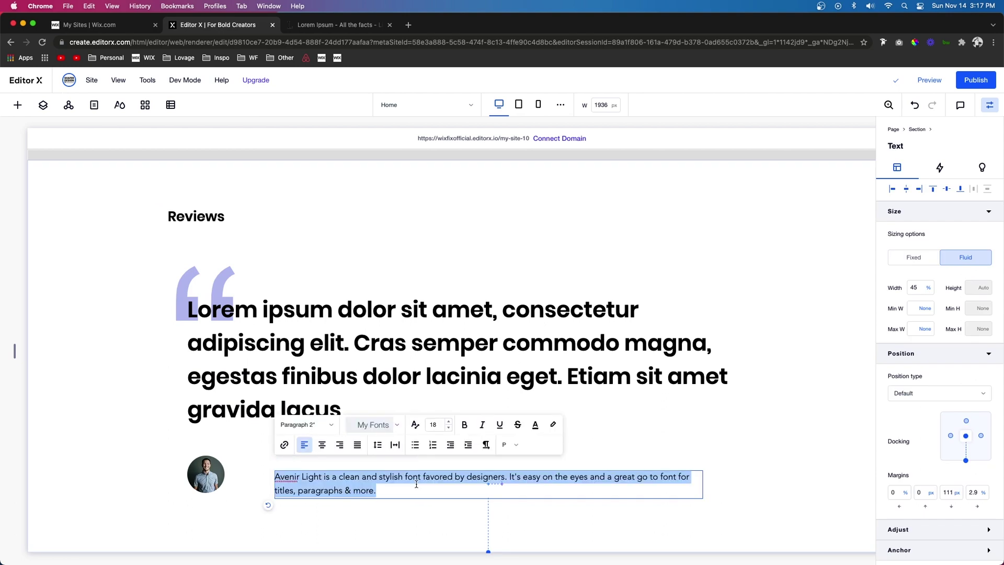
{"action": "type", "text": "Reviewer"}
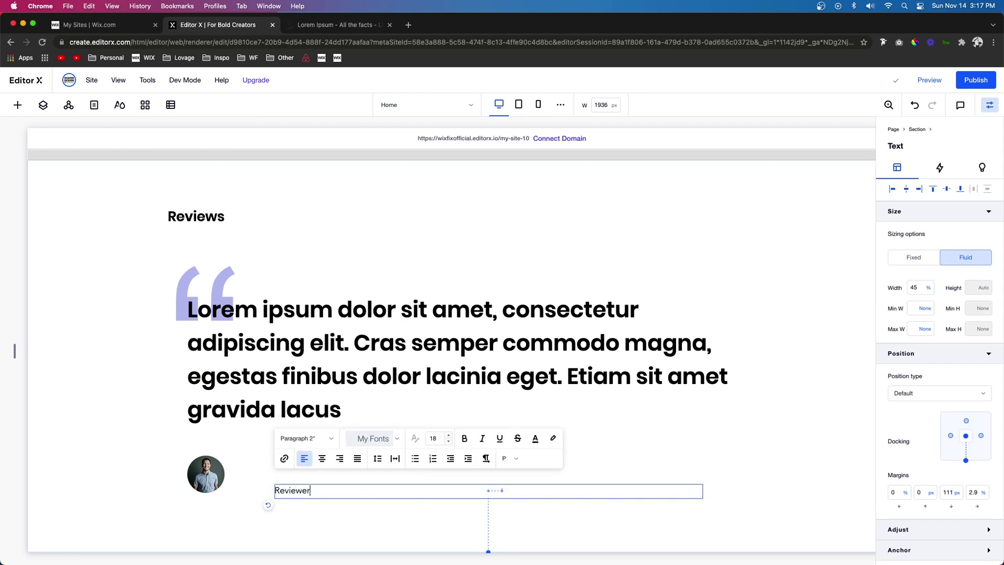
{"action": "type", "text": "'s Name, Company"}
{"action": "left_click_drag", "start_coordinate": [300, 491], "coordinate": [263, 474]}
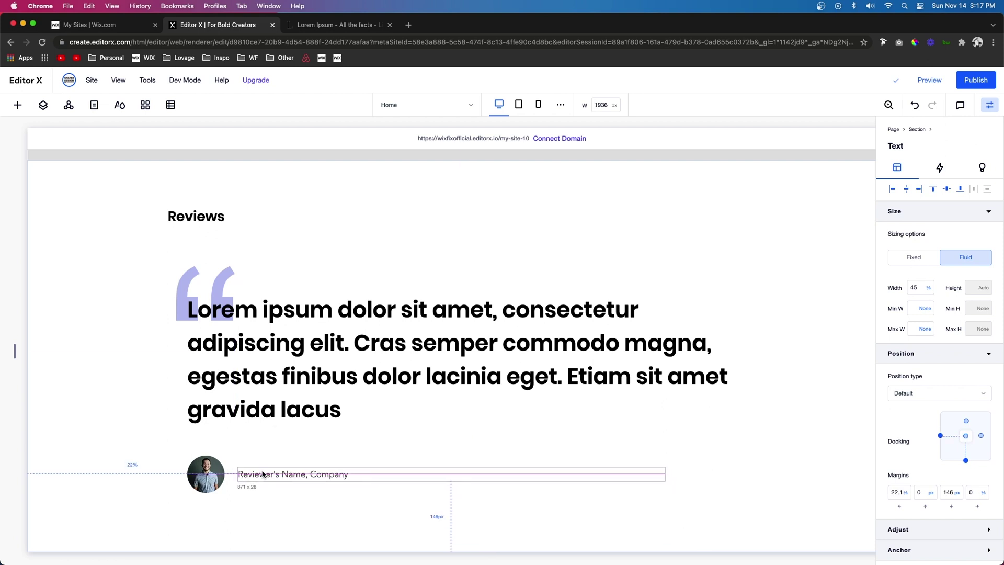
{"action": "left_click", "coordinate": [407, 501]}
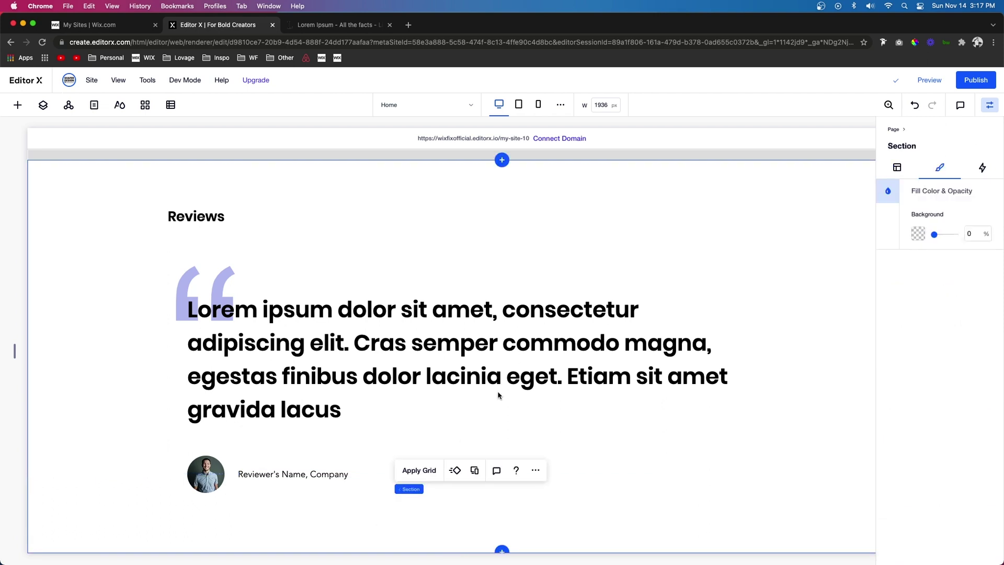
{"action": "scroll", "coordinate": [498, 395], "scroll_direction": "right", "scroll_amount": 5}
{"action": "scroll", "coordinate": [543, 363], "scroll_direction": "left", "scroll_amount": 3}
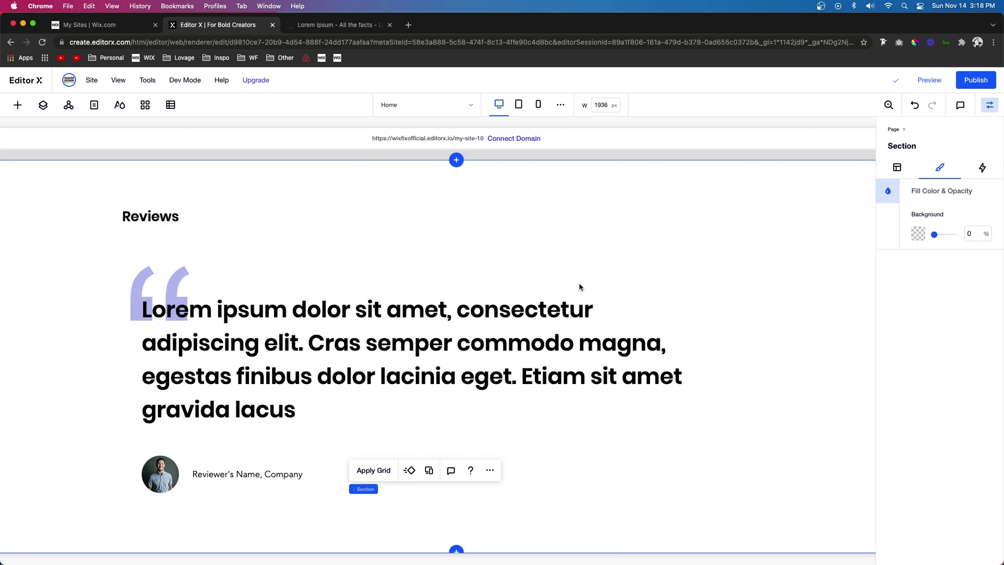
{"action": "scroll", "coordinate": [579, 287], "scroll_direction": "up", "scroll_amount": 20}
{"action": "scroll", "coordinate": [579, 287], "scroll_direction": "down", "scroll_amount": 15}
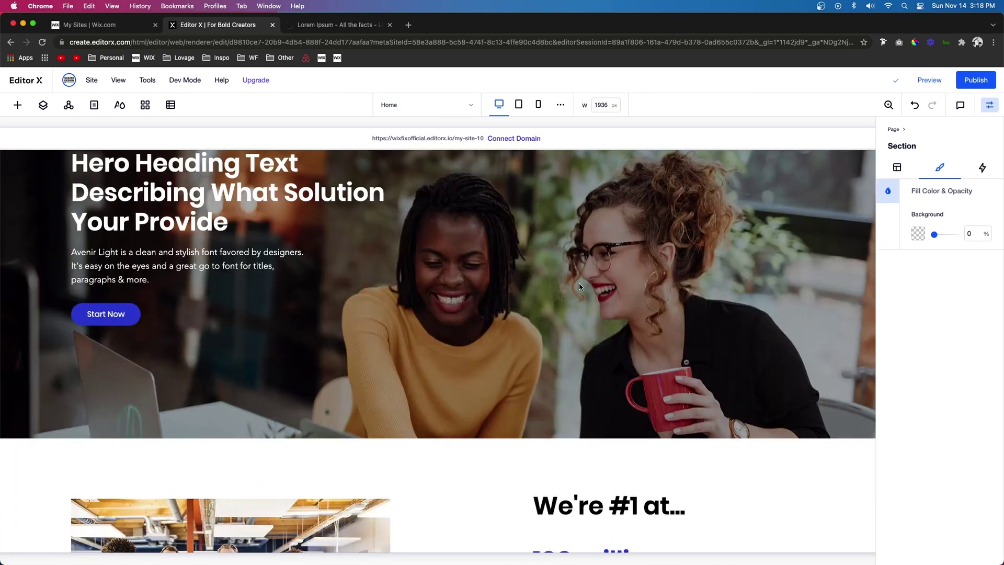
{"action": "scroll", "coordinate": [579, 287], "scroll_direction": "down", "scroll_amount": 15}
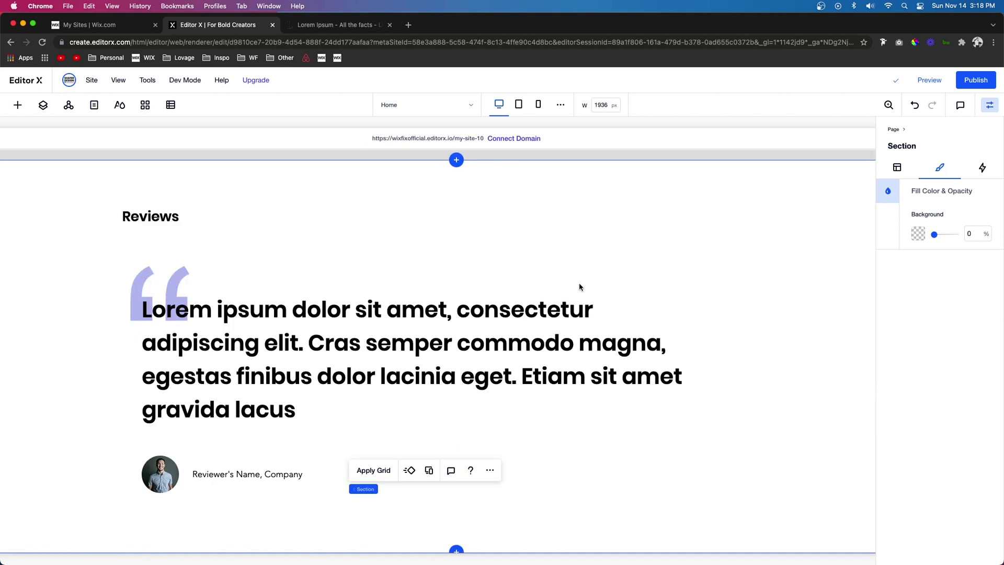
{"action": "scroll", "coordinate": [647, 298], "scroll_direction": "up", "scroll_amount": 20}
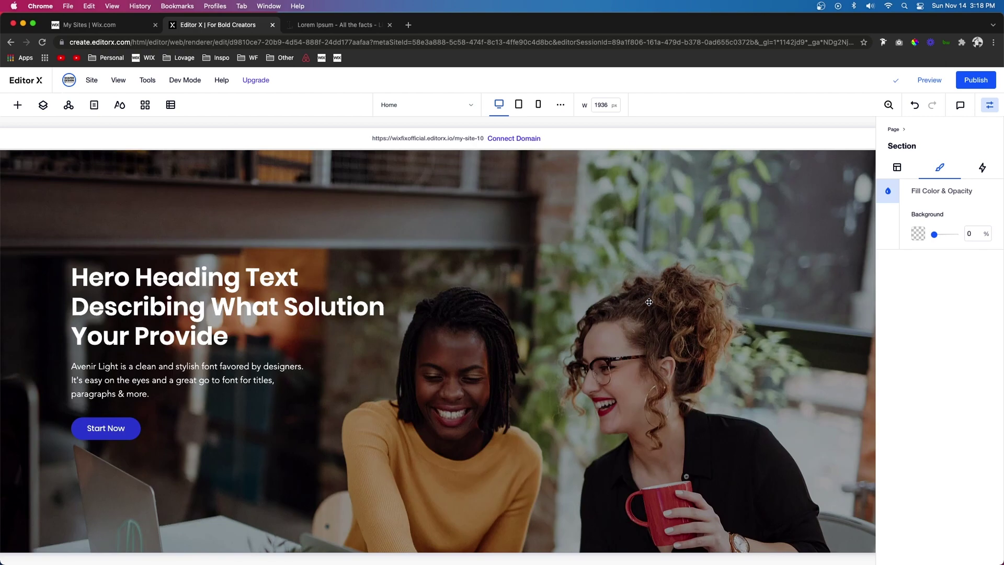
{"action": "scroll", "coordinate": [626, 327], "scroll_direction": "down", "scroll_amount": 20}
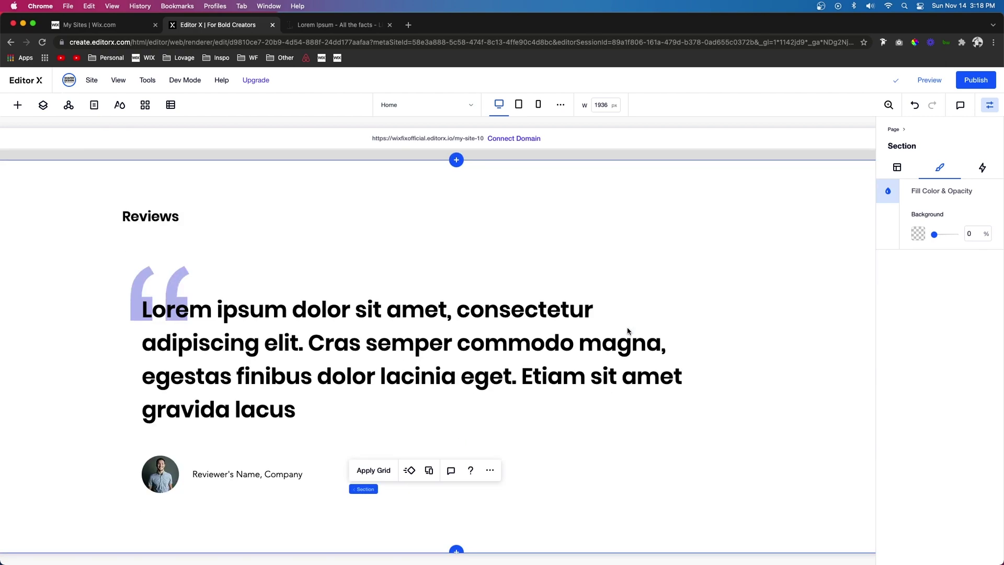
Add a blank section below Reviews with an office image on solid black at 70% opacity.
{"action": "left_click", "coordinate": [455, 550]}
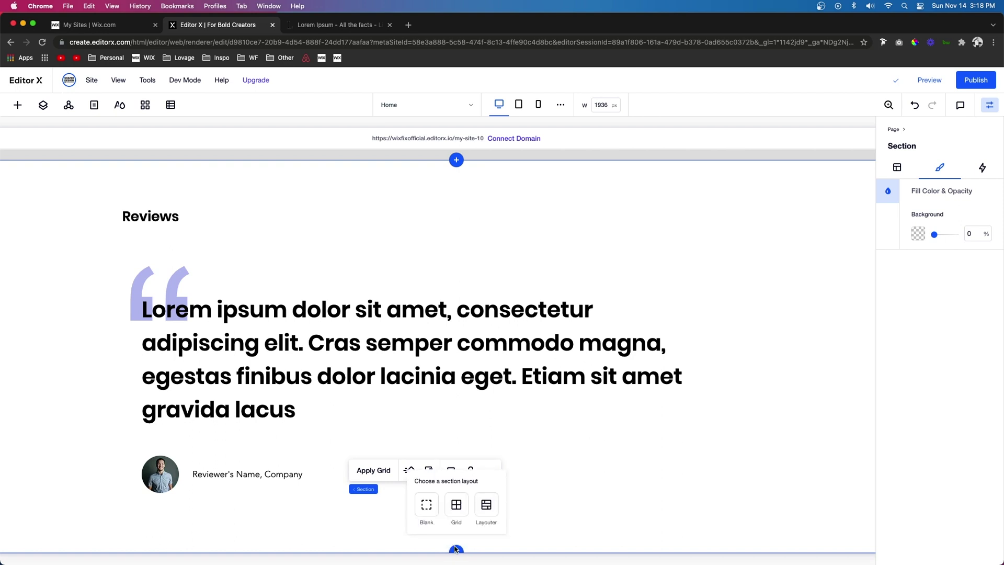
{"action": "left_click", "coordinate": [427, 511]}
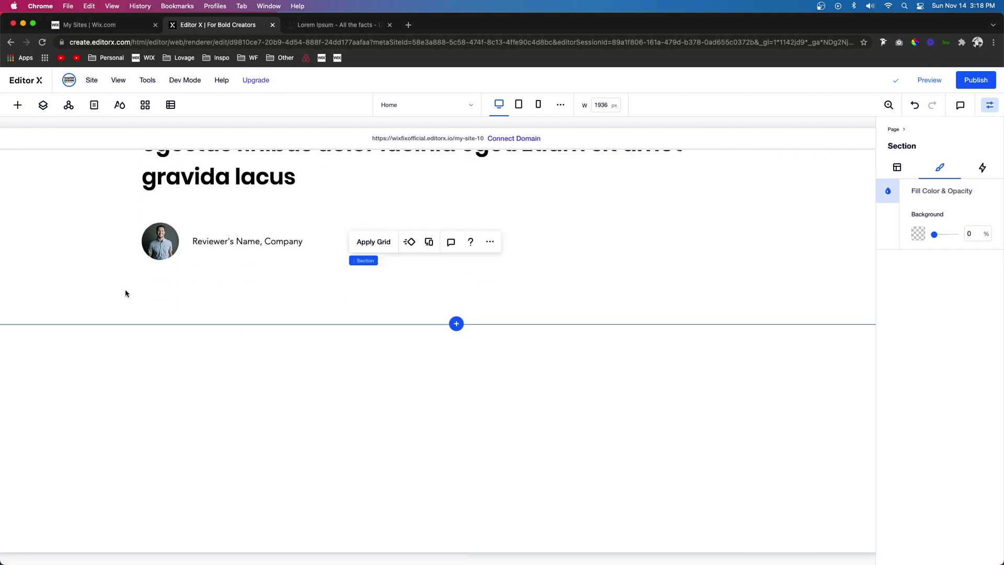
{"action": "left_click", "coordinate": [18, 104]}
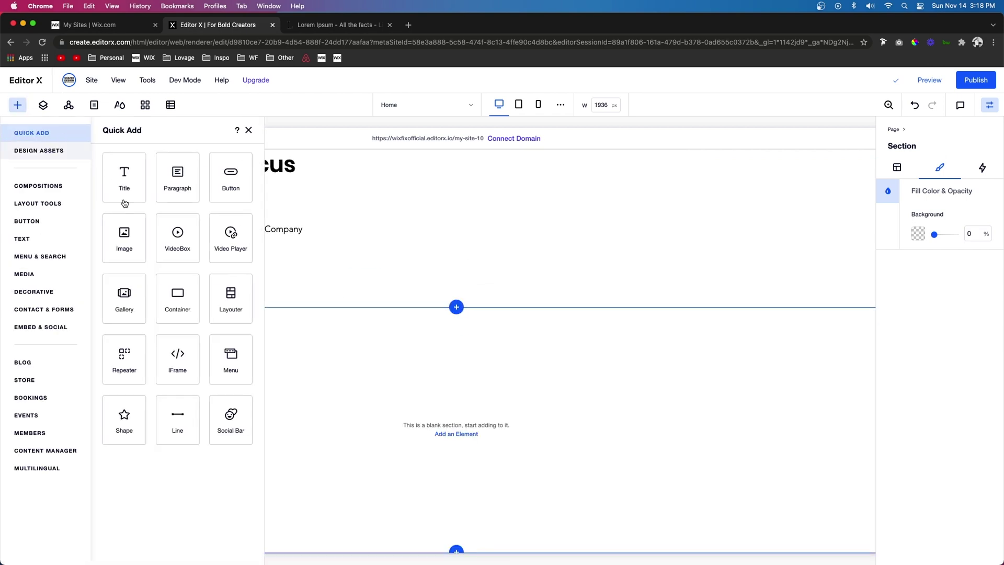
{"action": "left_click_drag", "start_coordinate": [129, 256], "coordinate": [479, 444]}
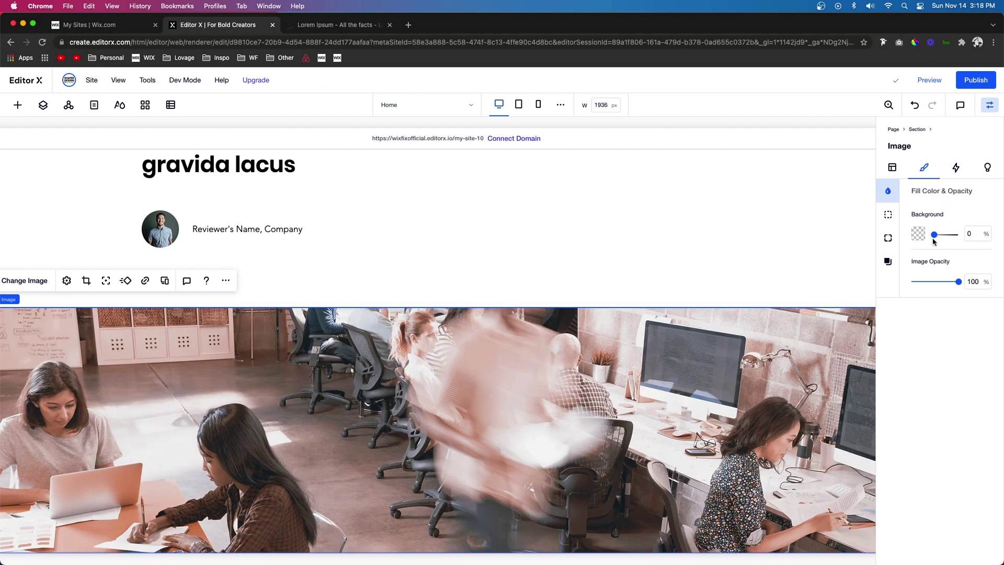
{"action": "left_click_drag", "start_coordinate": [935, 238], "coordinate": [959, 235]}
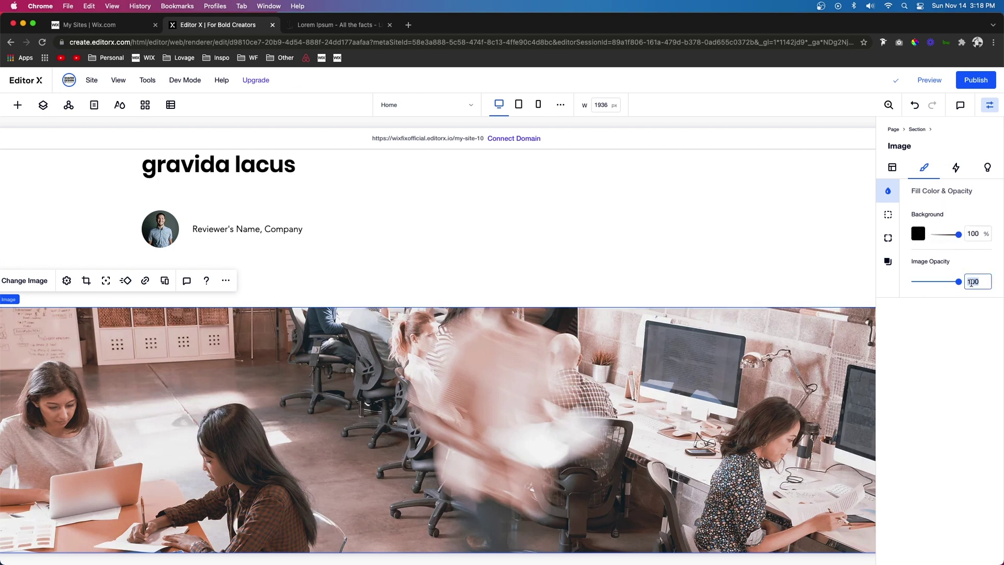
{"action": "type", "text": "70"}
Paste a copy of the hero heading, text and button group over the office photo.
{"action": "left_click", "coordinate": [516, 263]}
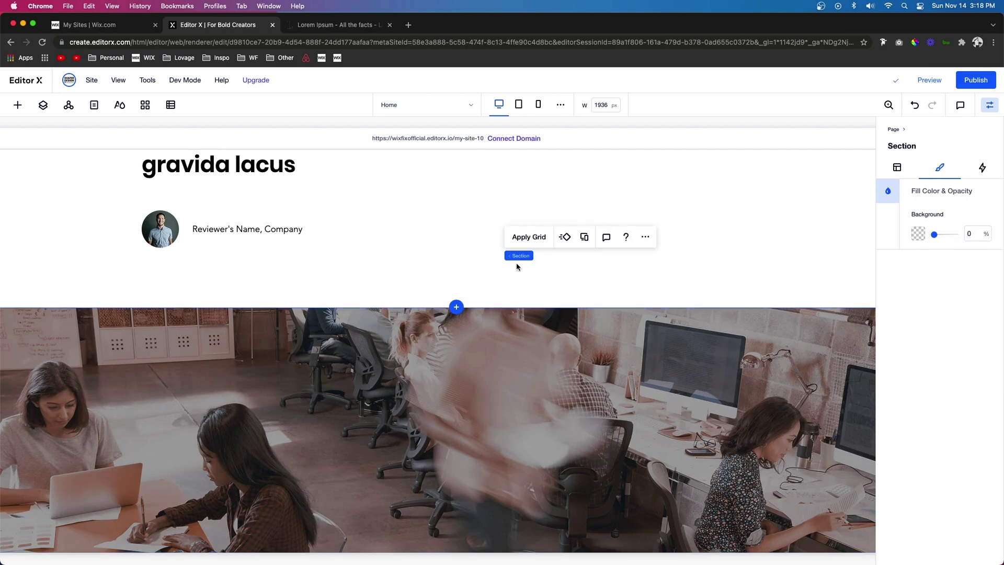
{"action": "scroll", "coordinate": [516, 262], "scroll_direction": "up", "scroll_amount": 15}
{"action": "left_click", "coordinate": [157, 318]}
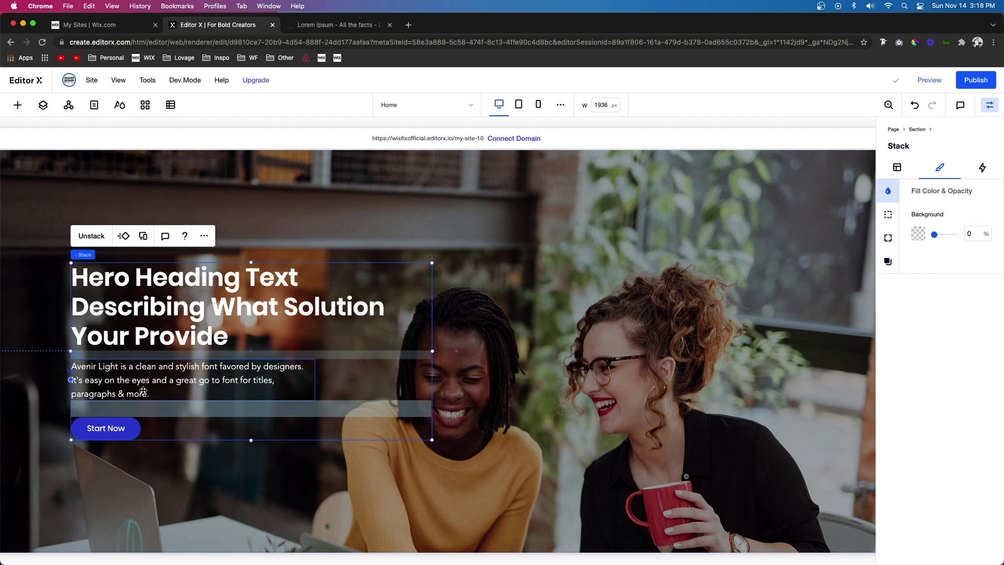
{"action": "scroll", "coordinate": [418, 418], "scroll_direction": "down", "scroll_amount": 15}
{"action": "left_click", "coordinate": [419, 432]}
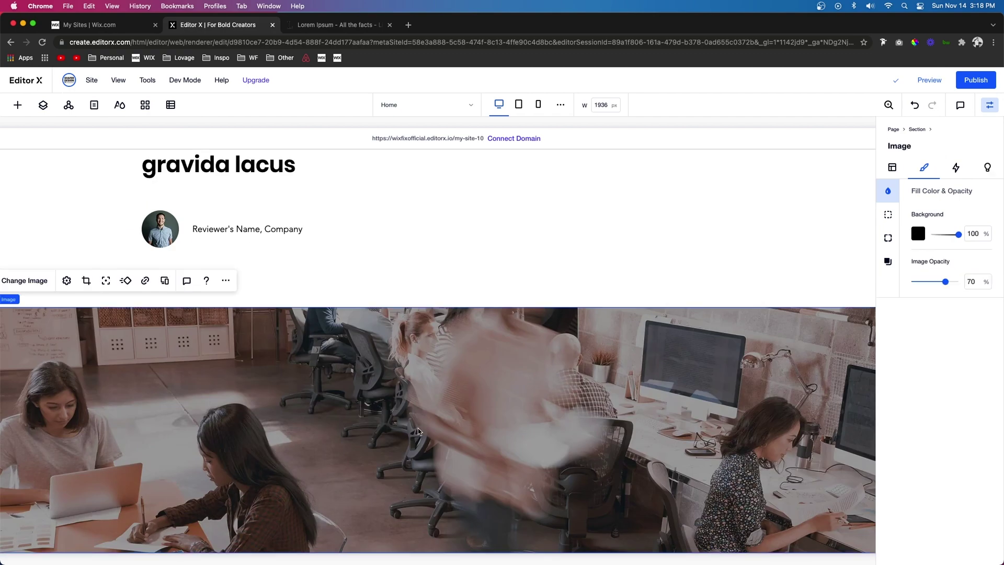
{"action": "right_click", "coordinate": [418, 432]}
{"action": "left_click", "coordinate": [442, 241]}
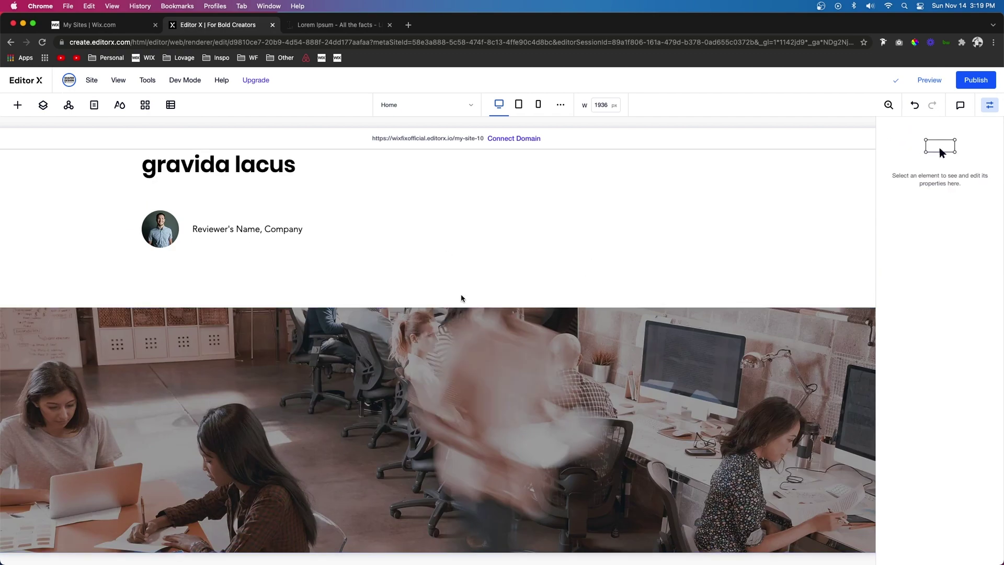
{"action": "left_click_drag", "start_coordinate": [453, 453], "coordinate": [331, 361]}
Delete the copied paragraph and centre the heading and button horizontally and vertically.
{"action": "left_click", "coordinate": [365, 453]}
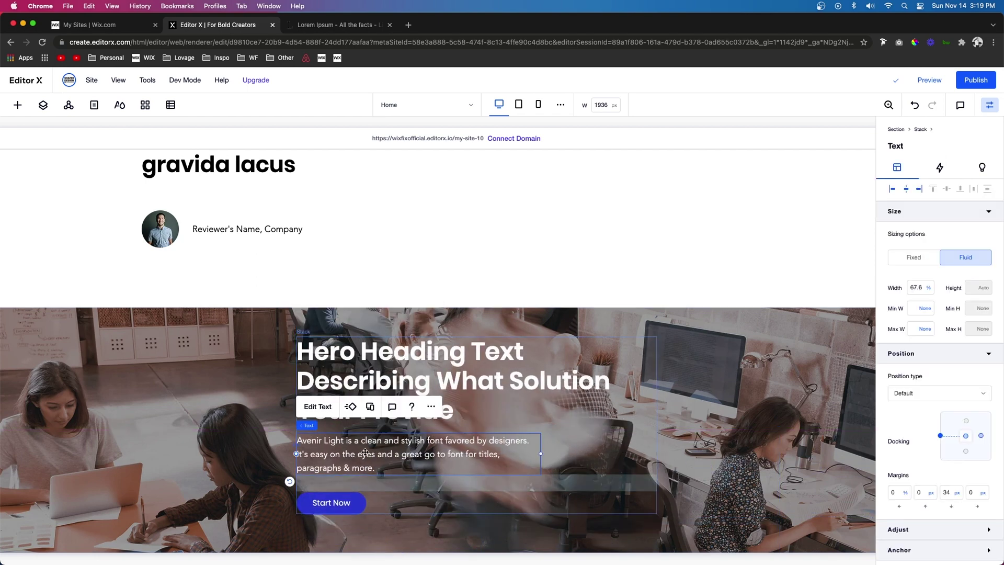
{"action": "key", "text": "Delete"}
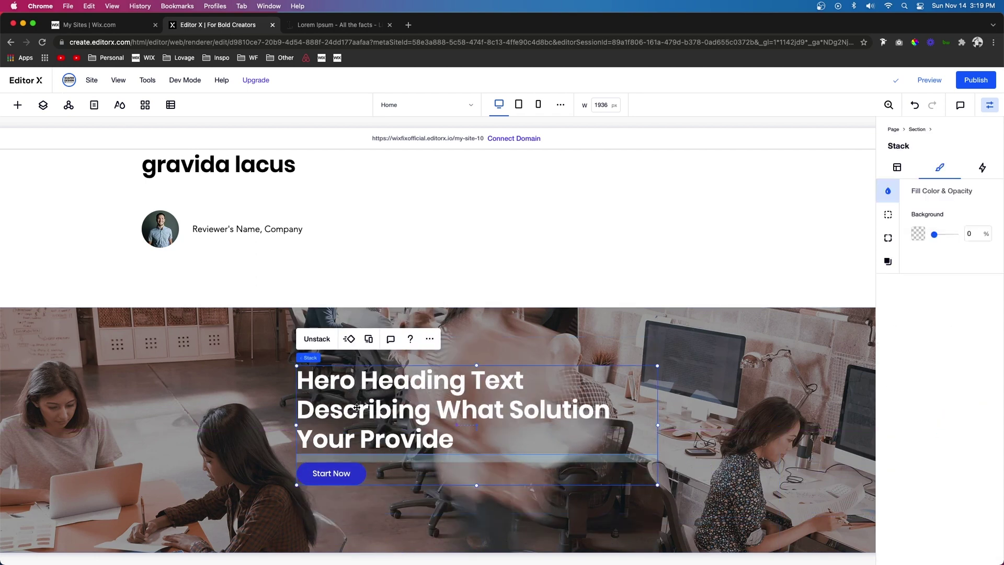
{"action": "left_click", "coordinate": [898, 168]}
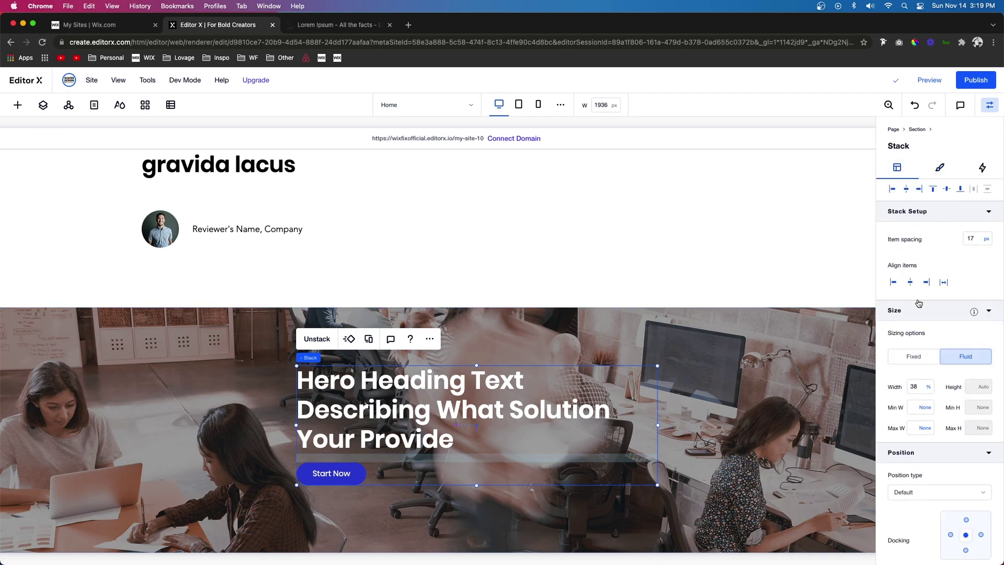
{"action": "left_click", "coordinate": [910, 282]}
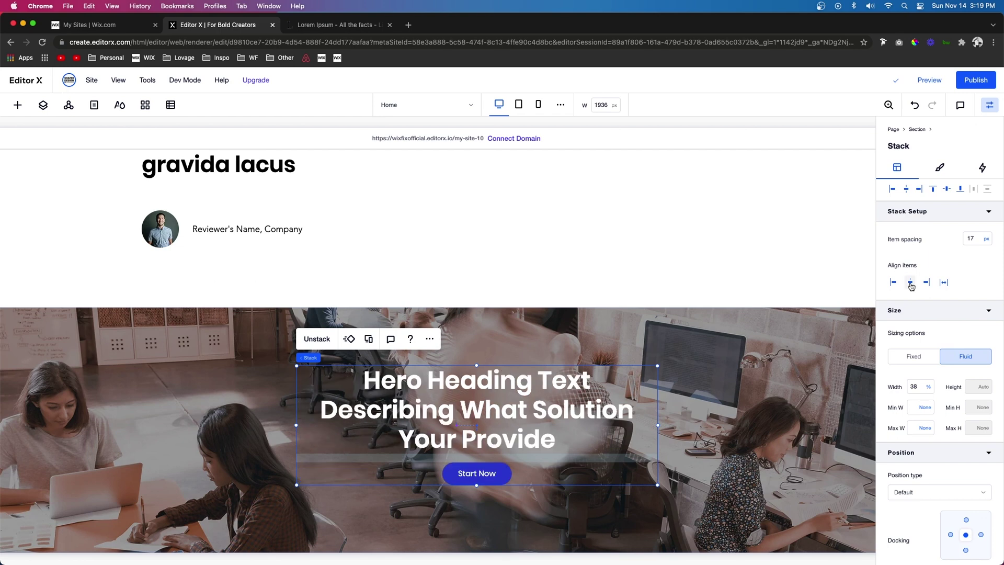
{"action": "left_click", "coordinate": [909, 191]}
{"action": "left_click", "coordinate": [946, 189]}
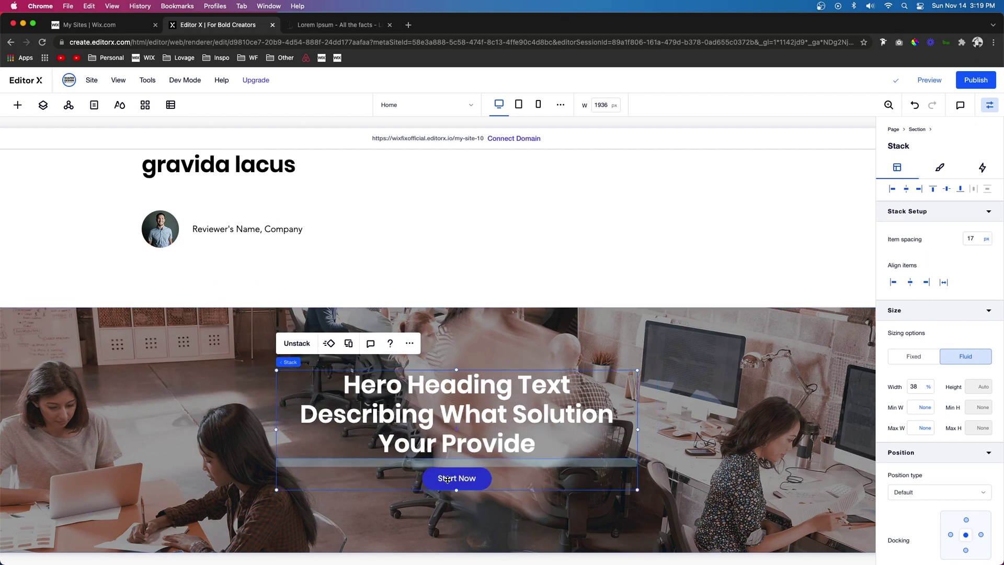
Retype the copied heading as 'Large Header For A Call-To-action'.
{"action": "left_click", "coordinate": [443, 414]}
{"action": "double_click", "coordinate": [443, 414]}
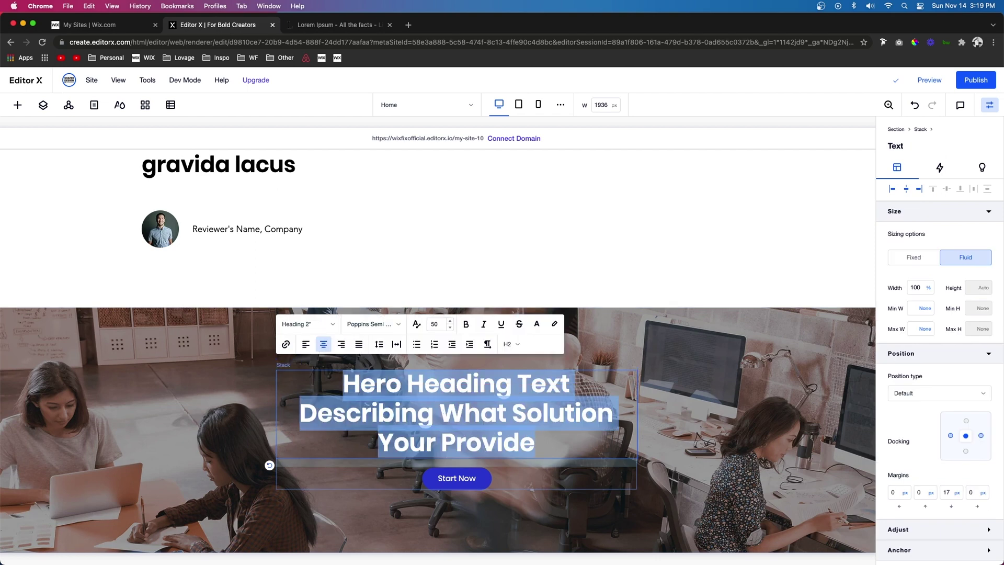
{"action": "type", "text": "Larger"}
{"action": "key", "text": "BackSpace"}
{"action": "type", "text": "He"}
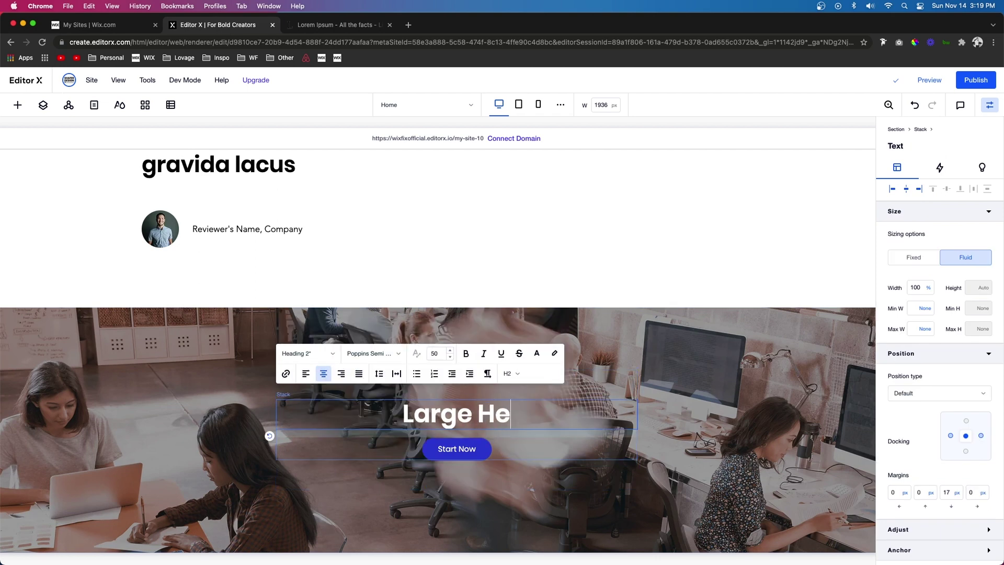
{"action": "type", "text": "ader For A"}
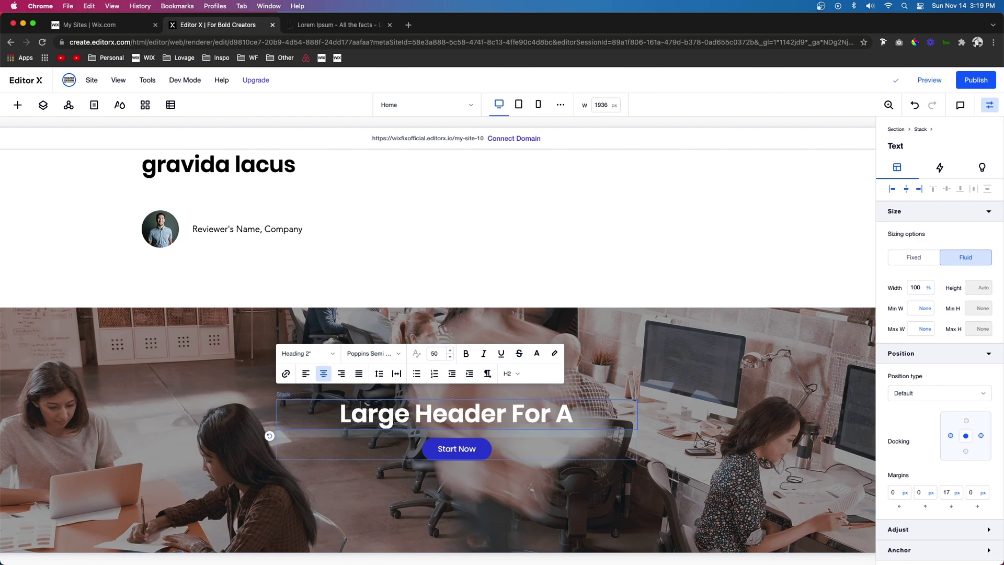
{"action": "type", "text": " Call-To-action"}
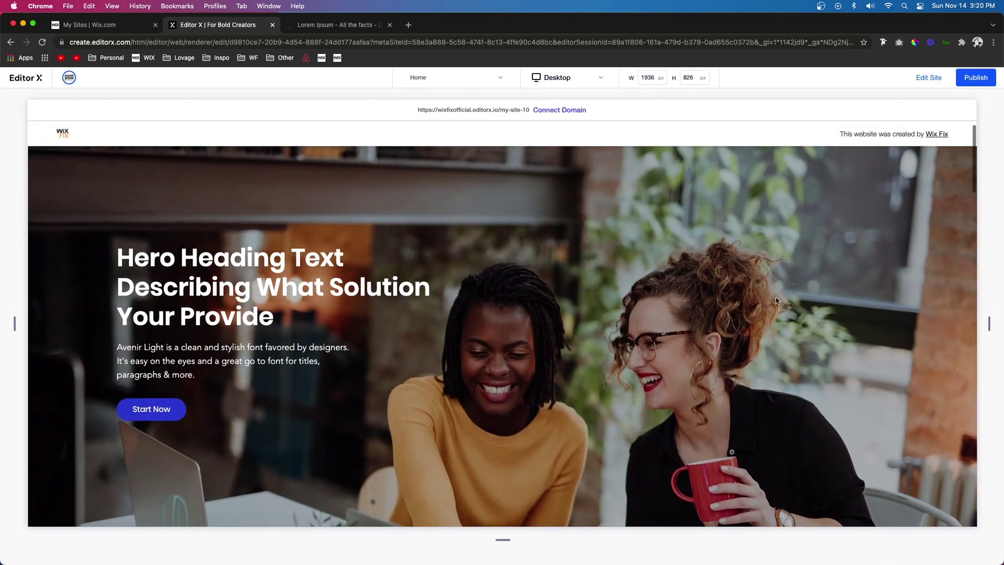
Check the hero section in preview by selecting and deselecting its paragraph text.
{"action": "scroll", "coordinate": [572, 296], "scroll_direction": "down", "scroll_amount": 2}
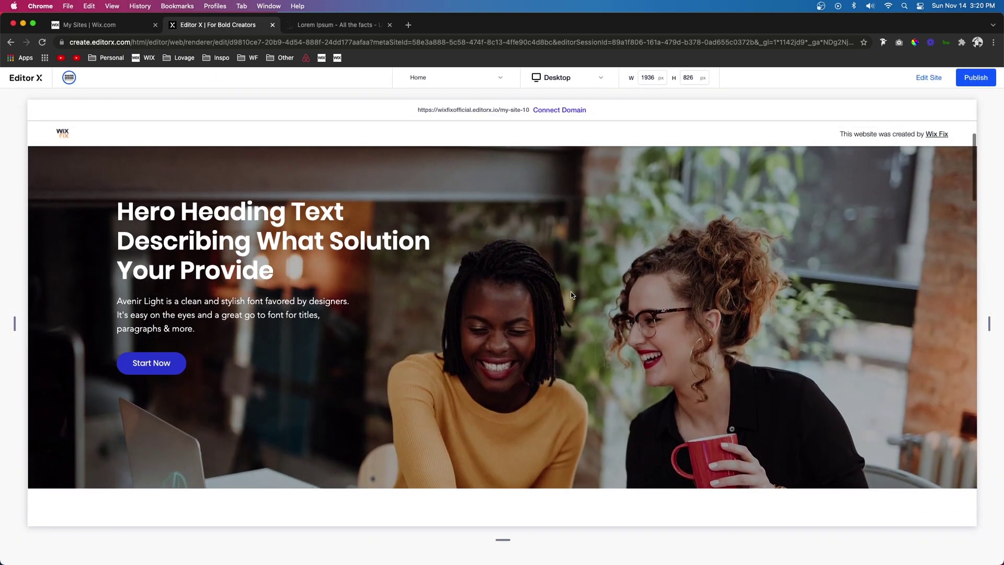
{"action": "scroll", "coordinate": [571, 296], "scroll_direction": "up", "scroll_amount": 2}
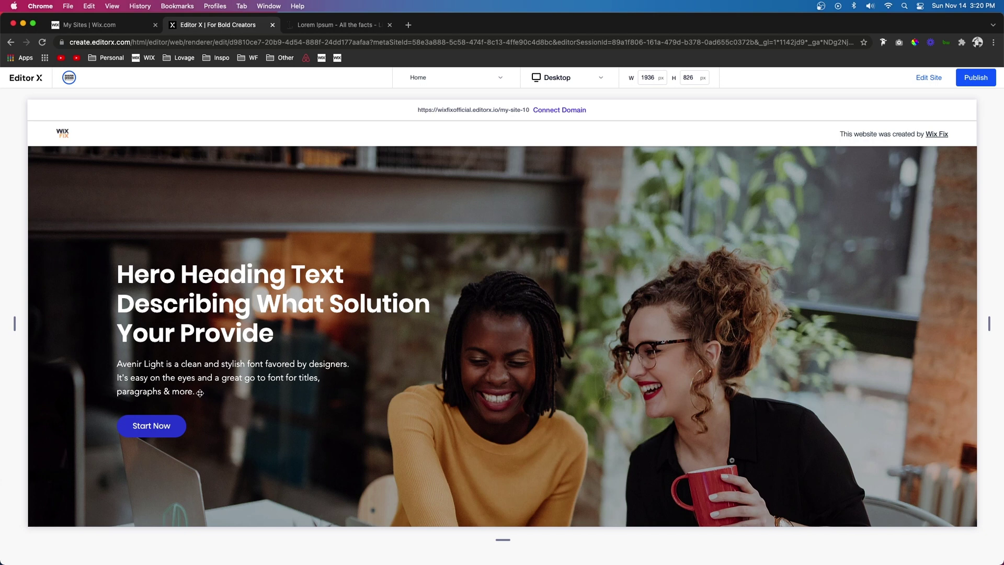
{"action": "left_click_drag", "start_coordinate": [200, 393], "coordinate": [126, 357]}
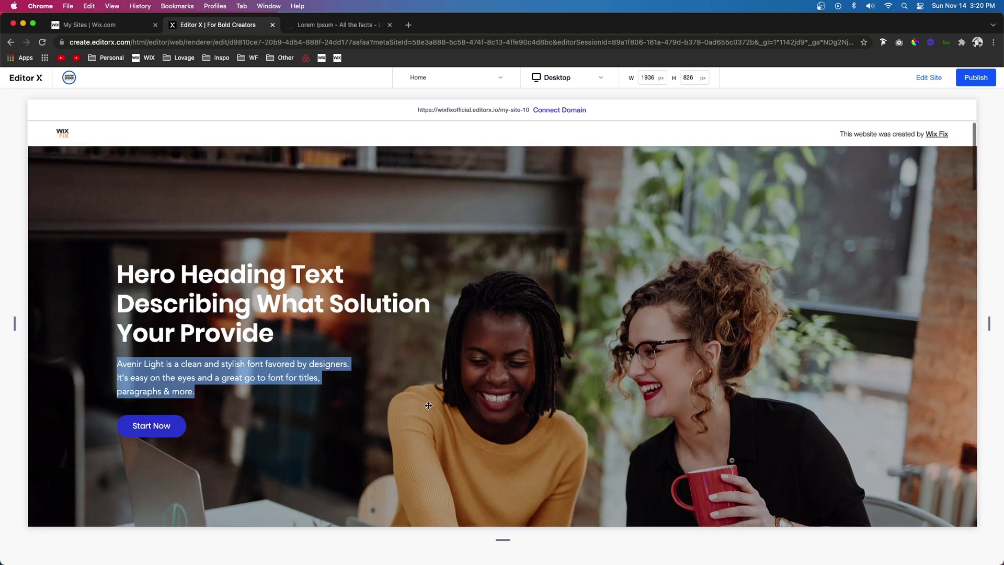
{"action": "left_click", "coordinate": [393, 414]}
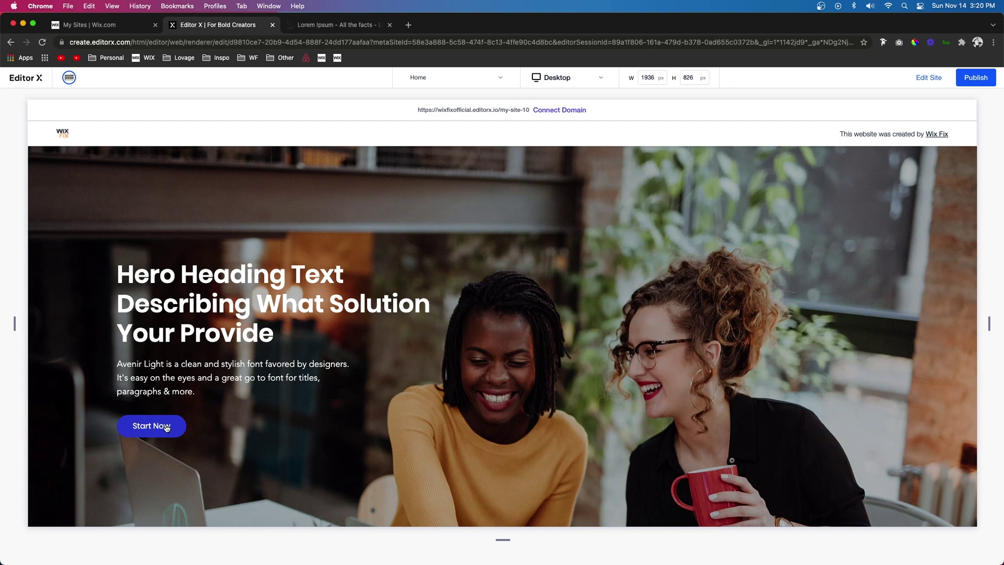
Scroll to the stats section and select its figures and captions.
{"action": "scroll", "coordinate": [597, 371], "scroll_direction": "down", "scroll_amount": 5}
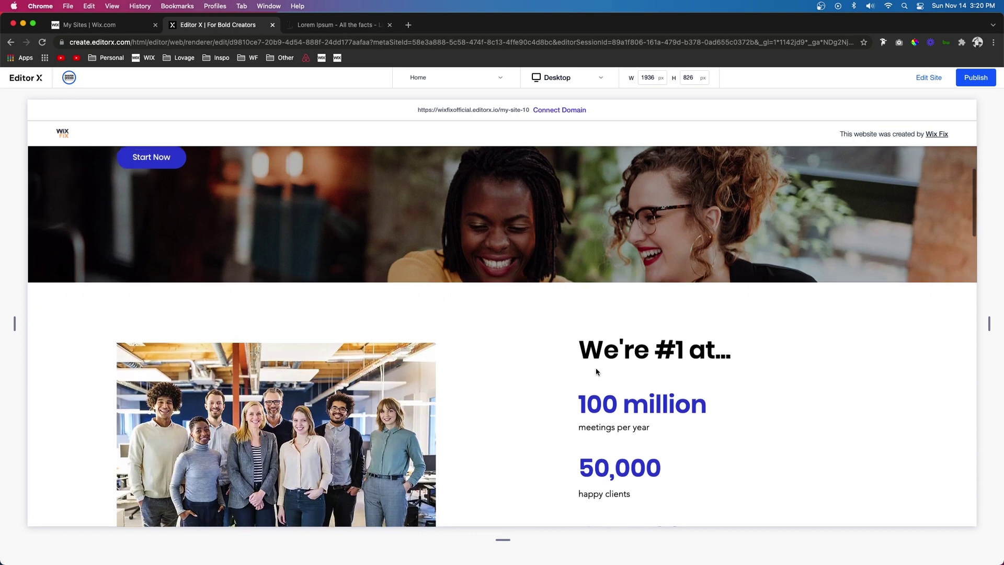
{"action": "scroll", "coordinate": [596, 372], "scroll_direction": "down", "scroll_amount": 3}
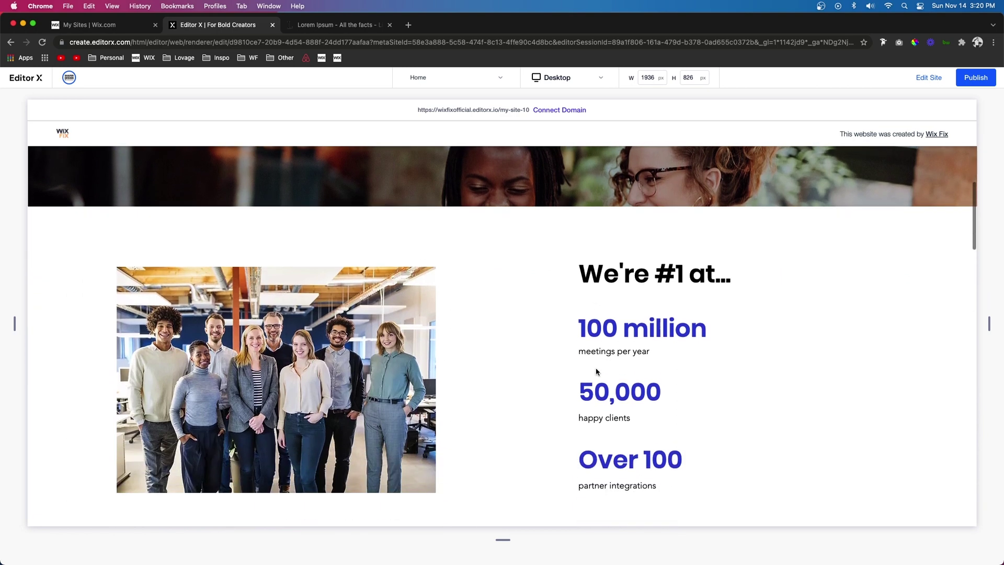
{"action": "left_click_drag", "start_coordinate": [585, 200], "coordinate": [694, 393]}
{"action": "left_click", "coordinate": [697, 394]}
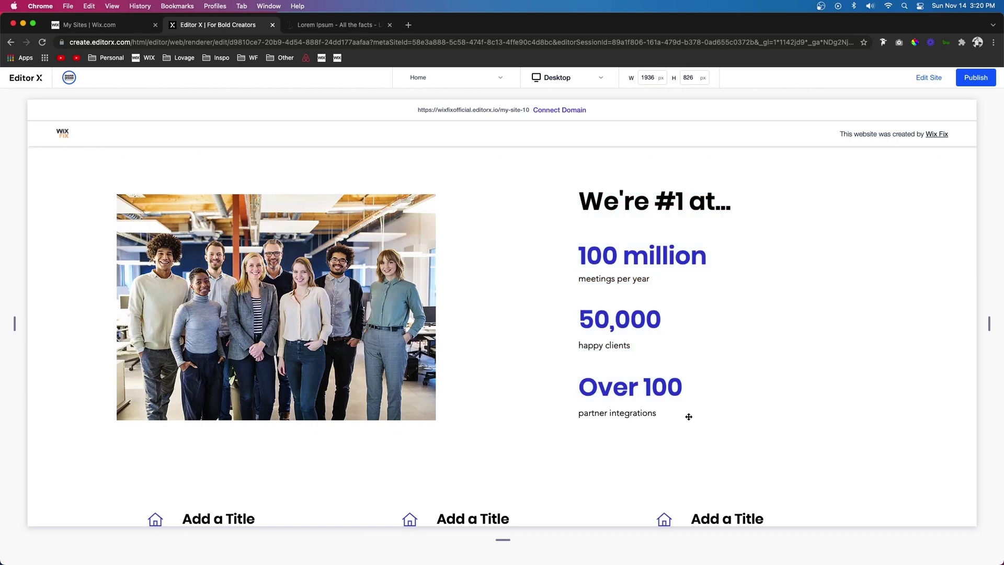
{"action": "left_click_drag", "start_coordinate": [679, 416], "coordinate": [586, 251]}
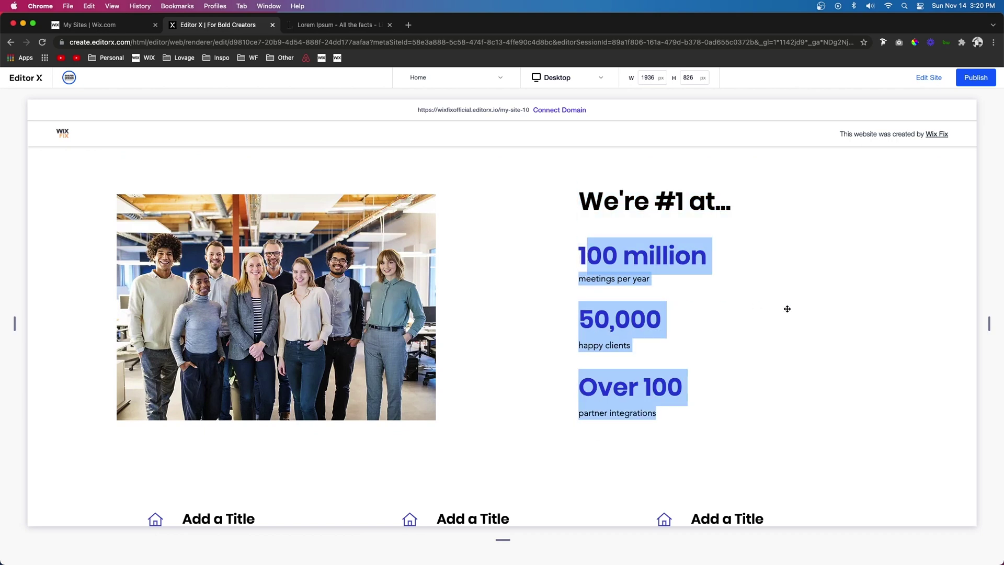
Scroll through features, clients, reviews and the call-to-action, then back up.
{"action": "scroll", "coordinate": [787, 309], "scroll_direction": "down", "scroll_amount": 6}
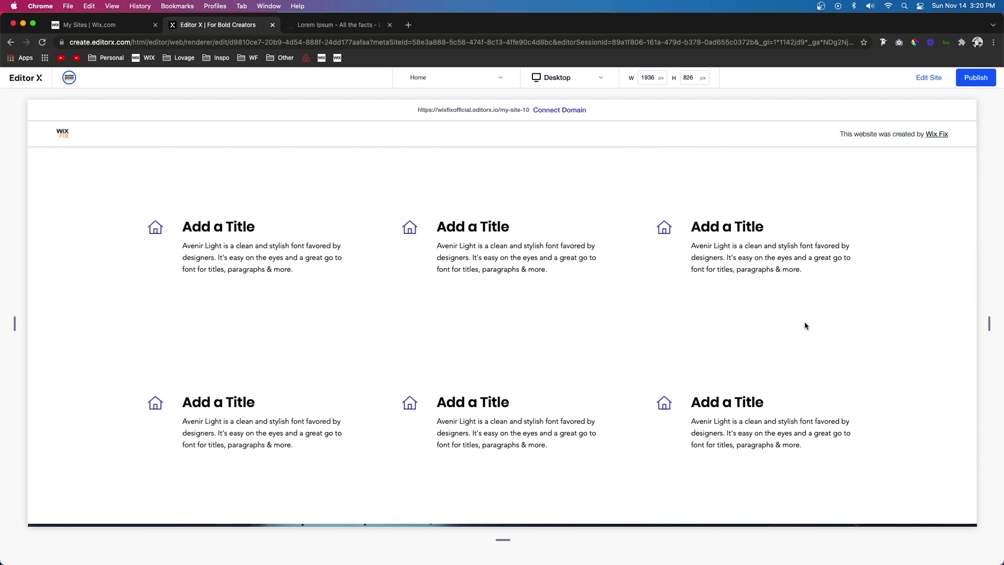
{"action": "scroll", "coordinate": [805, 325], "scroll_direction": "down", "scroll_amount": 6}
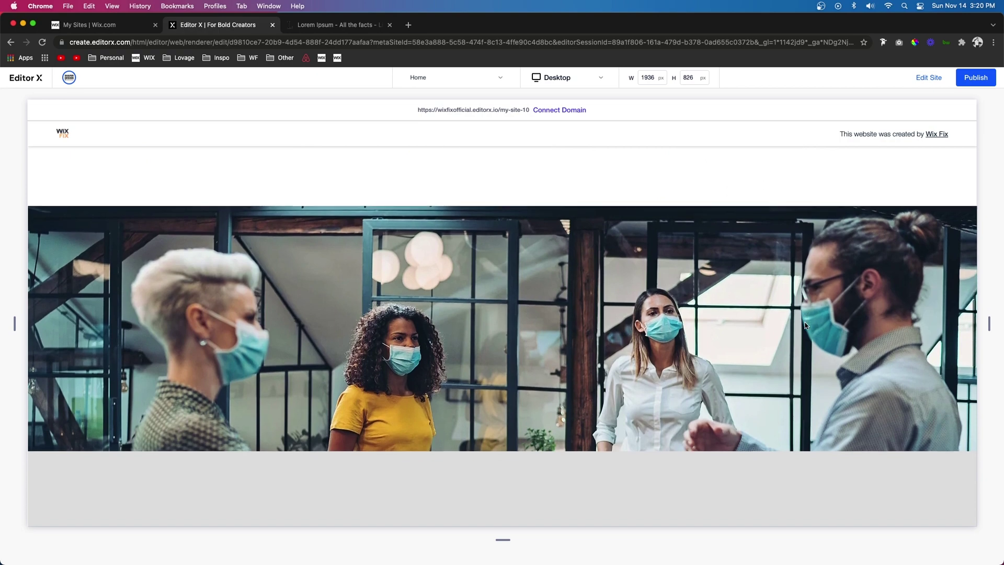
{"action": "scroll", "coordinate": [804, 323], "scroll_direction": "down", "scroll_amount": 6}
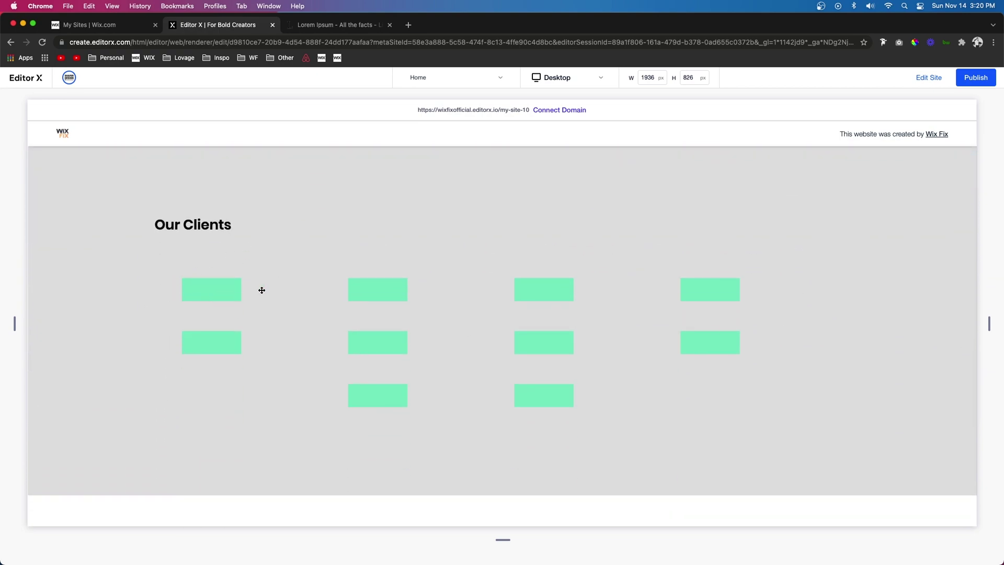
{"action": "scroll", "coordinate": [274, 289], "scroll_direction": "down", "scroll_amount": 8}
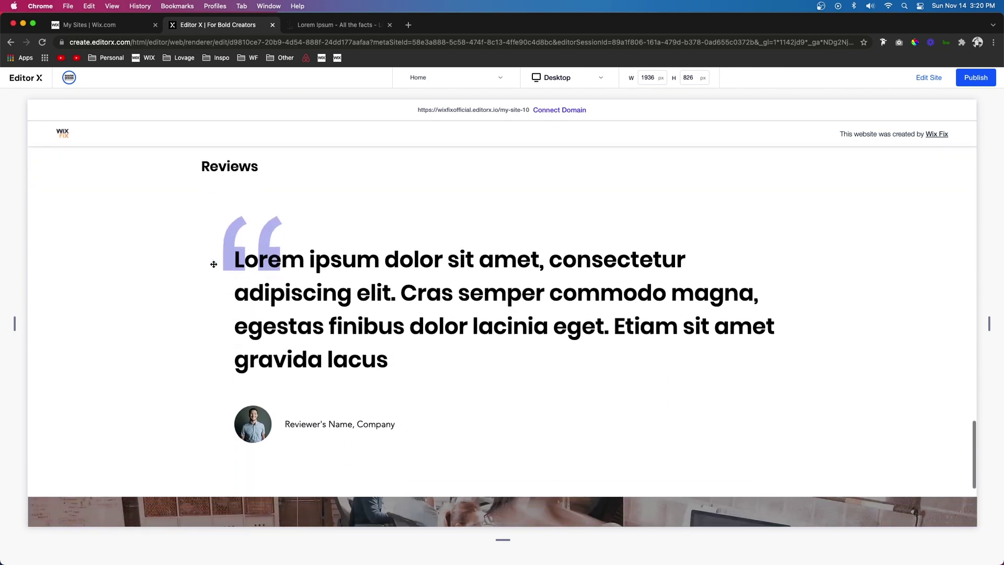
{"action": "scroll", "coordinate": [415, 353], "scroll_direction": "down", "scroll_amount": 4}
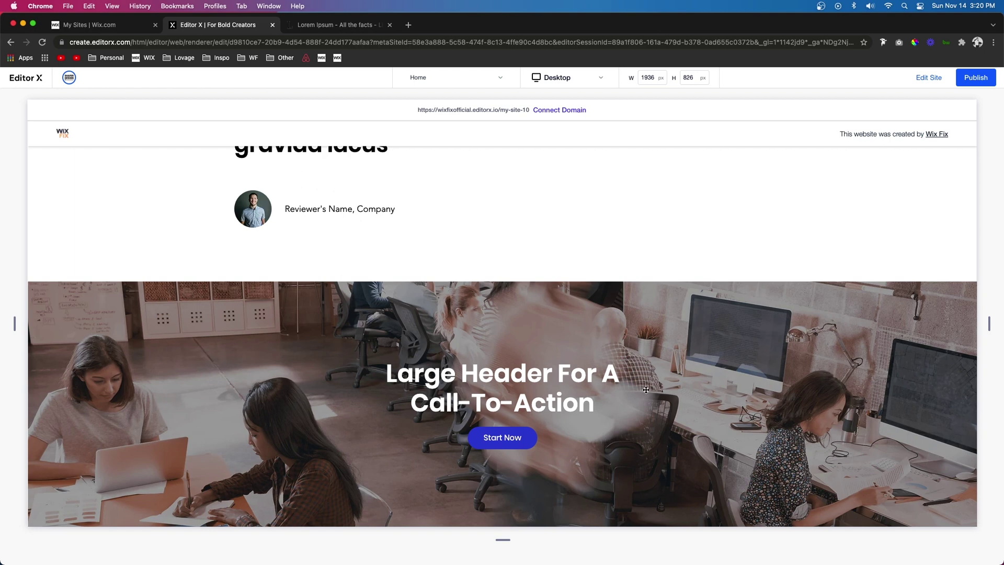
{"action": "scroll", "coordinate": [512, 433], "scroll_direction": "up", "scroll_amount": 12}
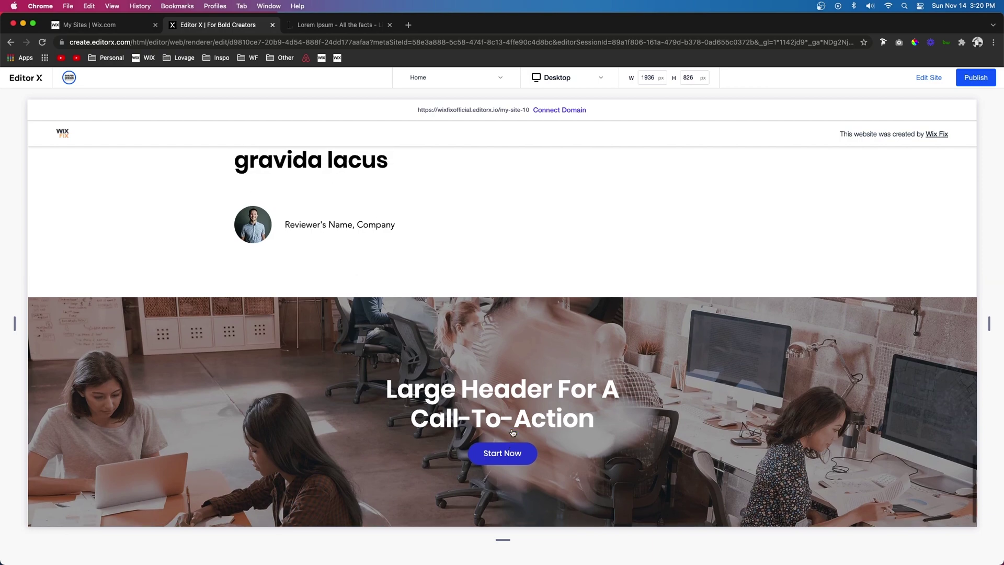
{"action": "scroll", "coordinate": [512, 430], "scroll_direction": "down", "scroll_amount": 12}
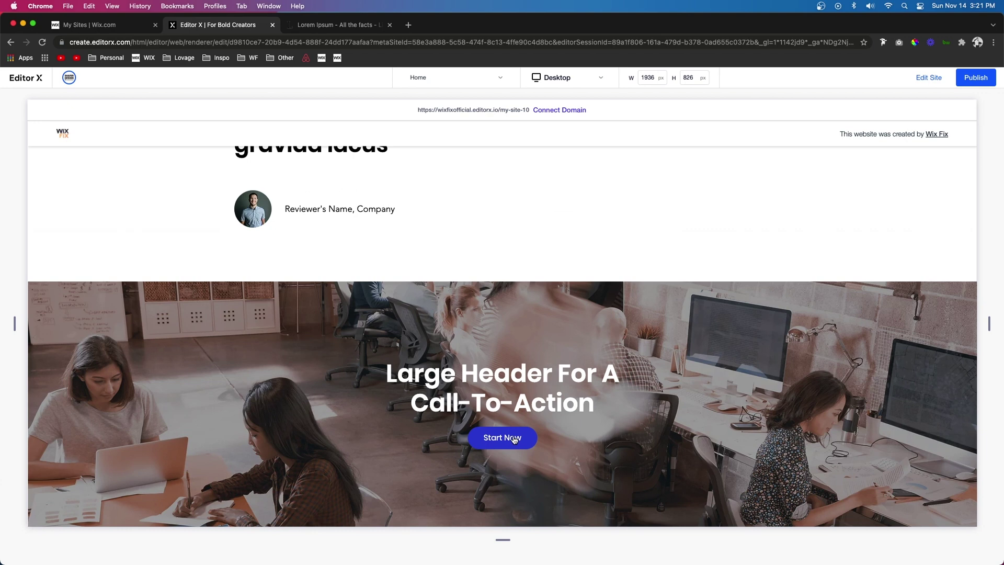
{"action": "scroll", "coordinate": [564, 364], "scroll_direction": "up", "scroll_amount": 20}
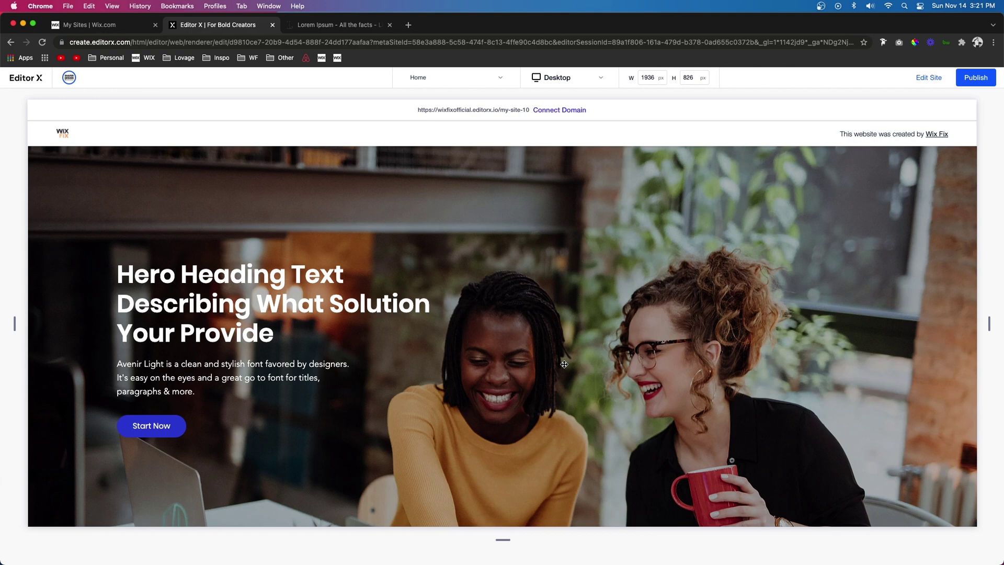
{"action": "scroll", "coordinate": [564, 364], "scroll_direction": "down", "scroll_amount": 15}
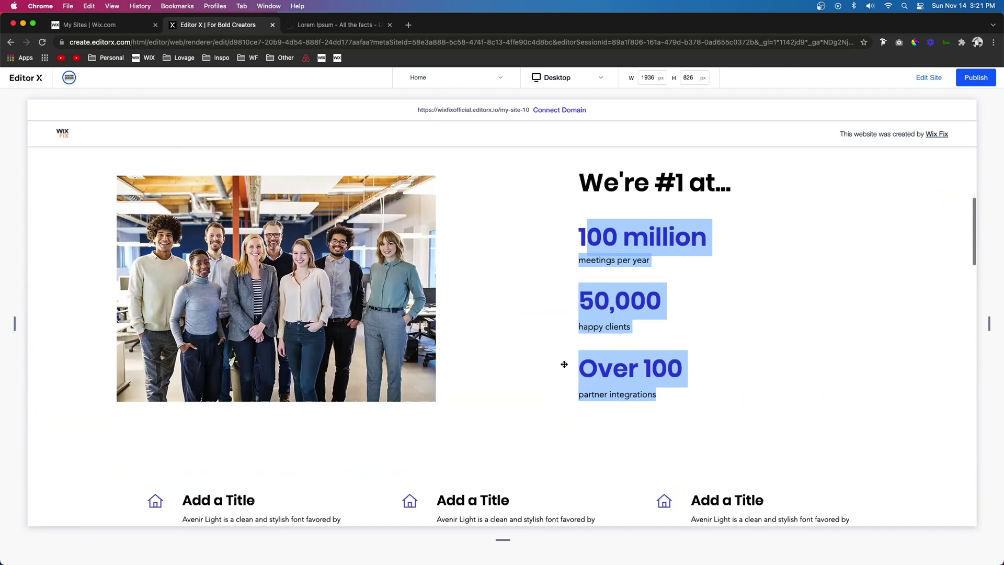
{"action": "scroll", "coordinate": [564, 365], "scroll_direction": "up", "scroll_amount": 15}
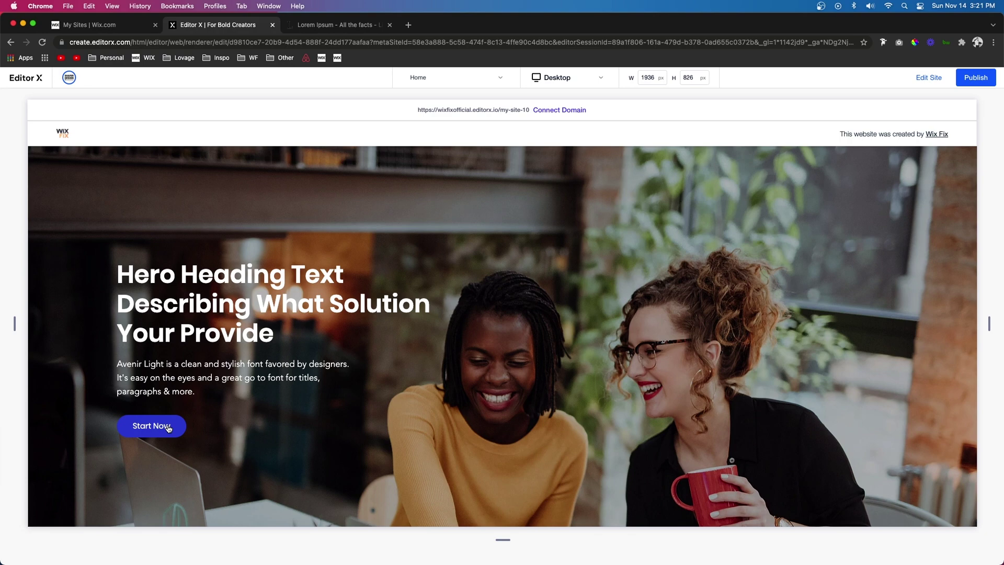
{"action": "scroll", "coordinate": [695, 335], "scroll_direction": "down", "scroll_amount": 7}
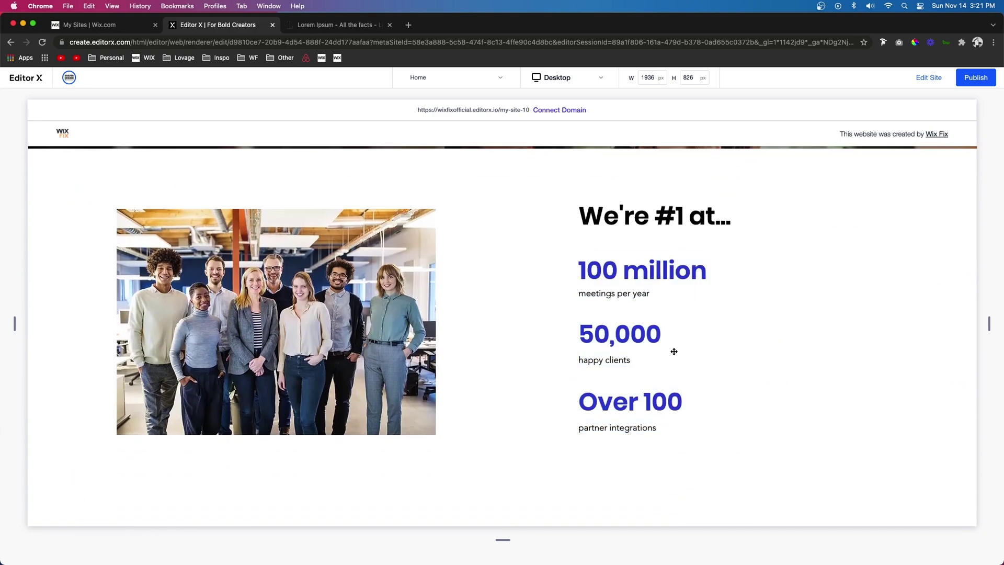
{"action": "mouse_move", "coordinate": [577, 270]}
{"action": "left_mouse_down"}
{"action": "mouse_move", "coordinate": [717, 269]}
{"action": "mouse_move", "coordinate": [580, 273]}
{"action": "left_mouse_up"}
{"action": "left_click", "coordinate": [717, 271]}
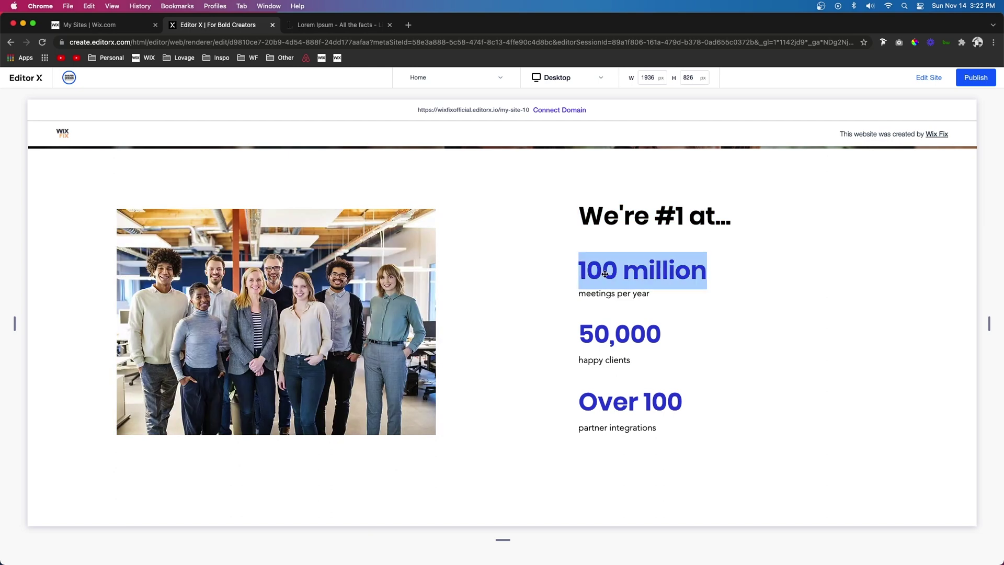
{"action": "left_click_drag", "start_coordinate": [660, 337], "coordinate": [573, 335]}
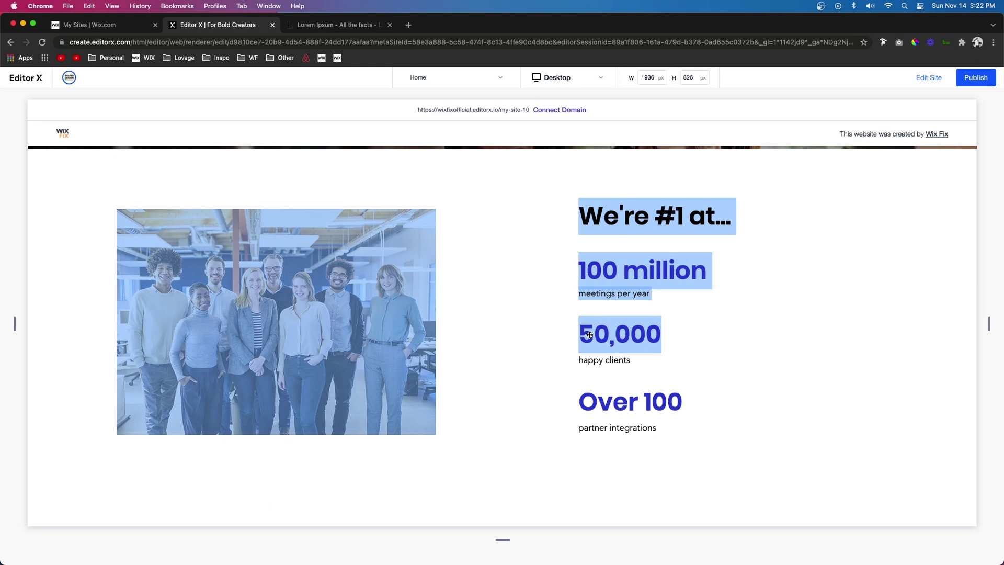
{"action": "left_click", "coordinate": [754, 349]}
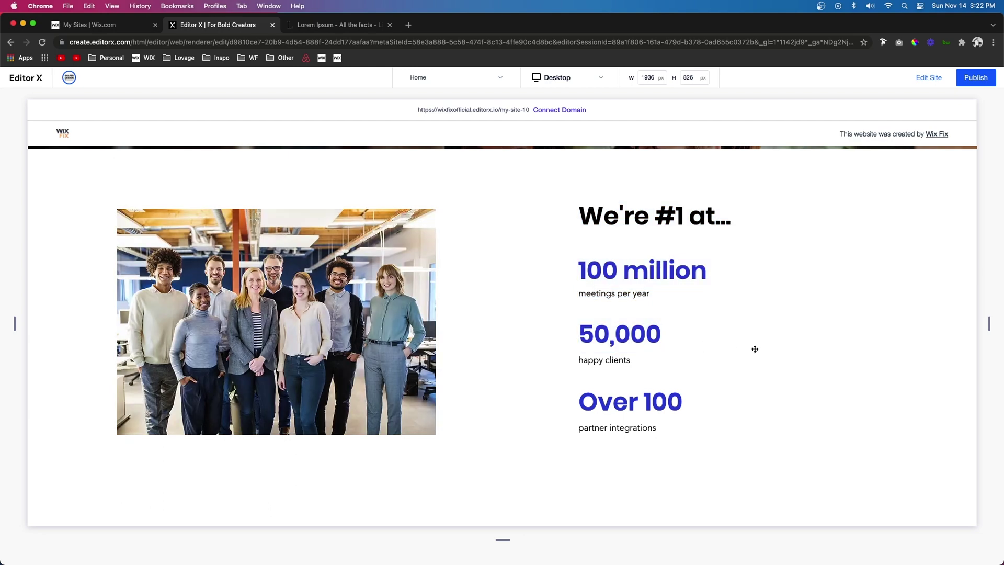
{"action": "scroll", "coordinate": [755, 348], "scroll_direction": "down", "scroll_amount": 6}
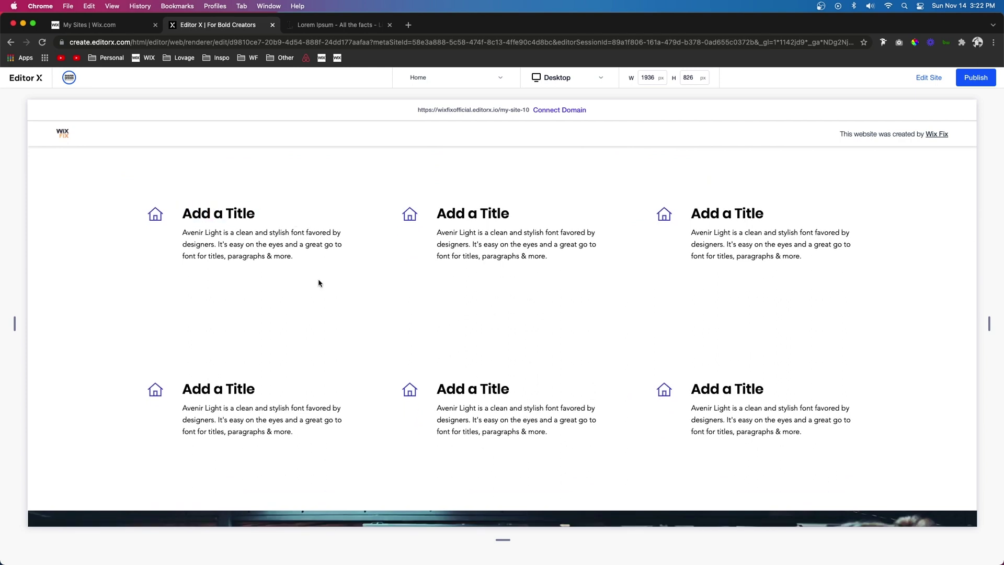
{"action": "scroll", "coordinate": [317, 283], "scroll_direction": "up", "scroll_amount": 1}
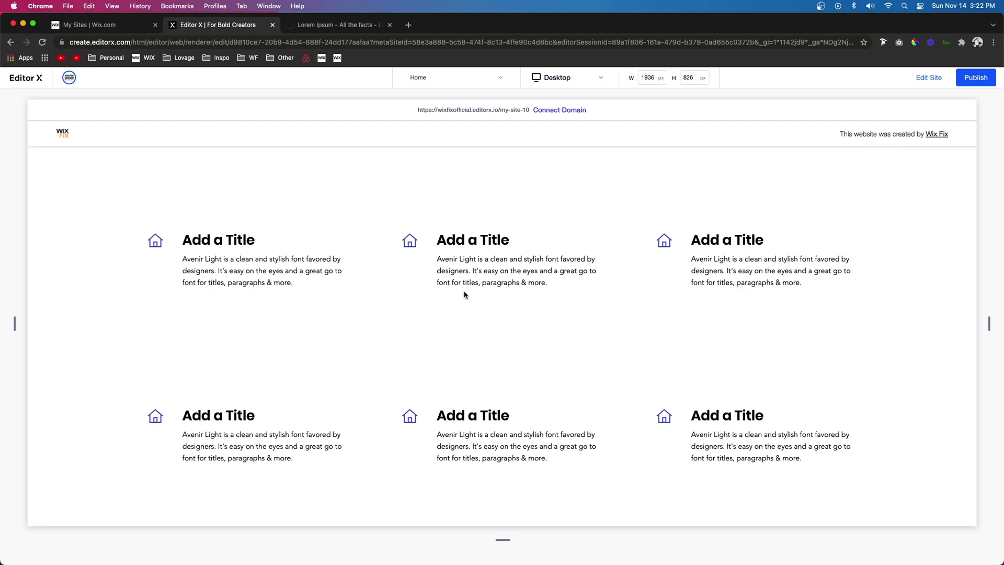
{"action": "scroll", "coordinate": [776, 274], "scroll_direction": "down", "scroll_amount": 15}
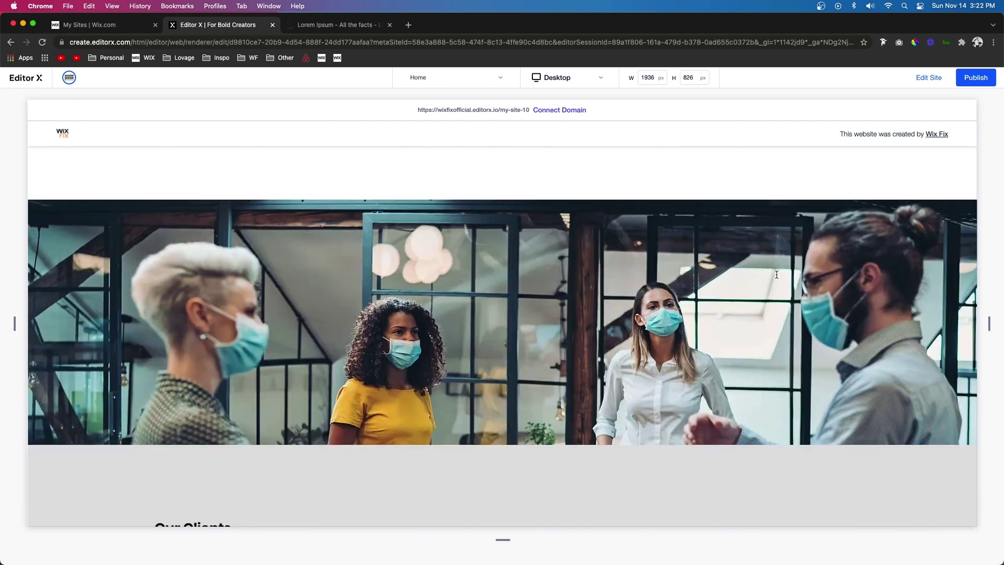
{"action": "scroll", "coordinate": [281, 375], "scroll_direction": "down", "scroll_amount": 1}
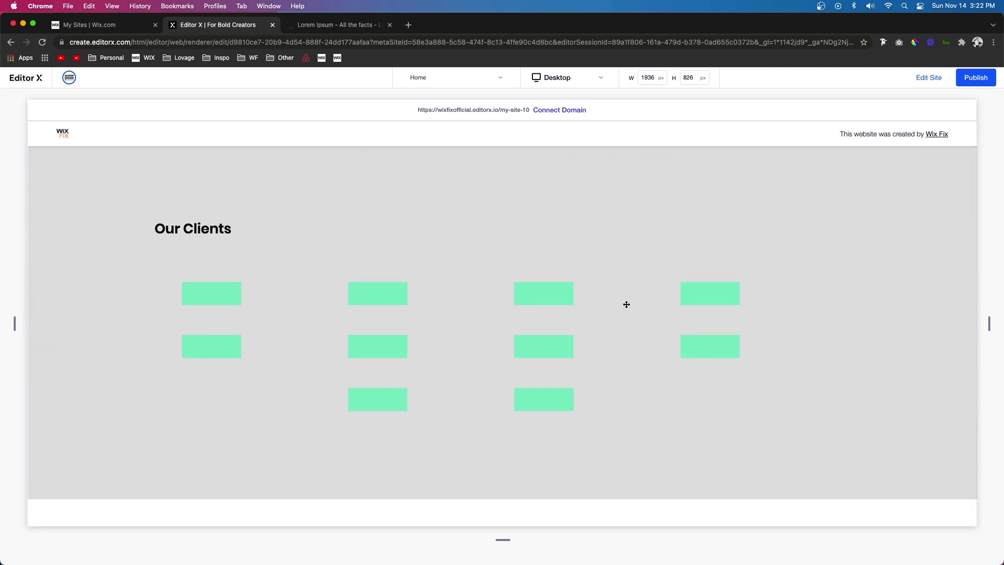
{"action": "scroll", "coordinate": [647, 233], "scroll_direction": "up", "scroll_amount": 5}
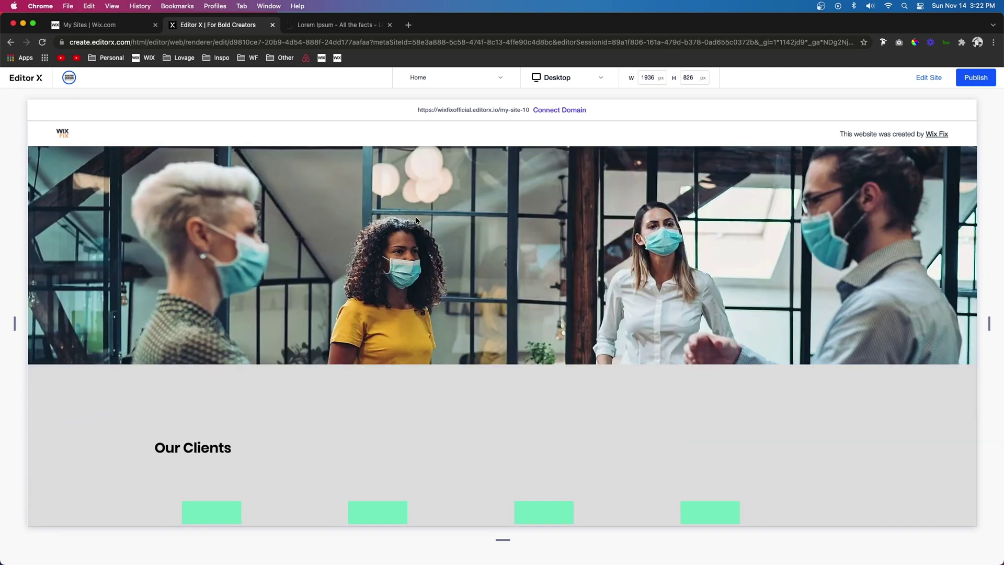
{"action": "scroll", "coordinate": [378, 222], "scroll_direction": "down", "scroll_amount": 2}
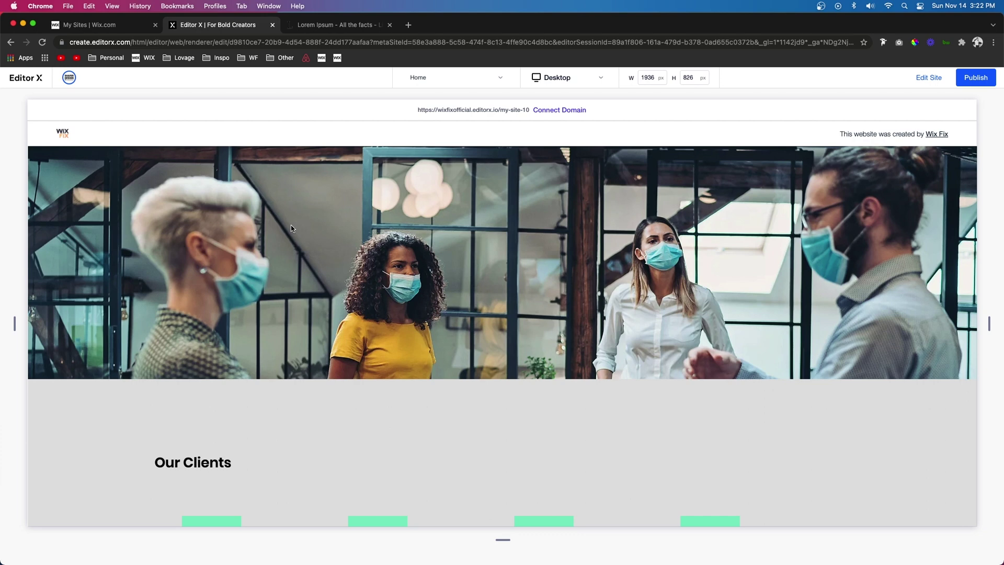
{"action": "scroll", "coordinate": [578, 291], "scroll_direction": "down", "scroll_amount": 9}
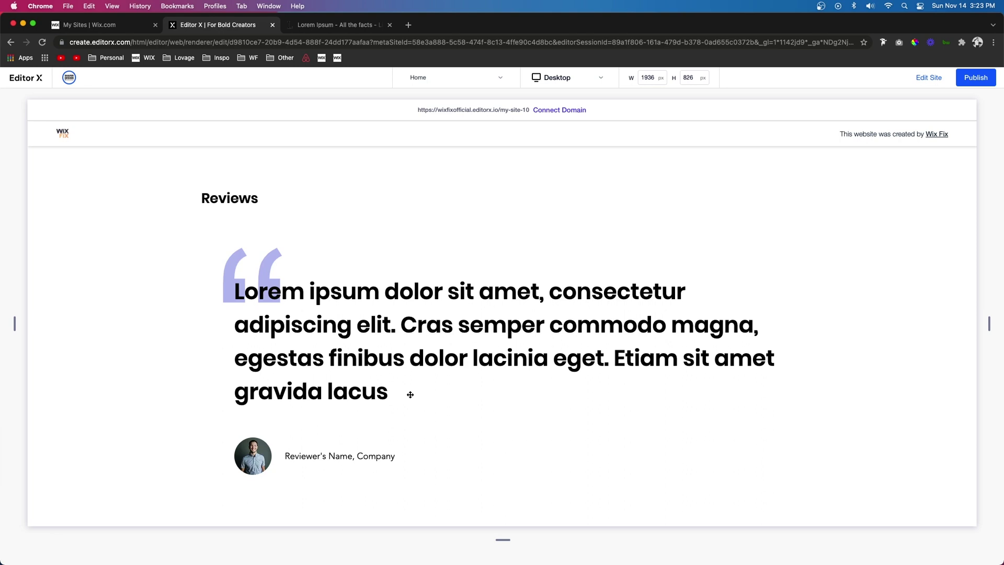
{"action": "scroll", "coordinate": [410, 394], "scroll_direction": "down", "scroll_amount": 5}
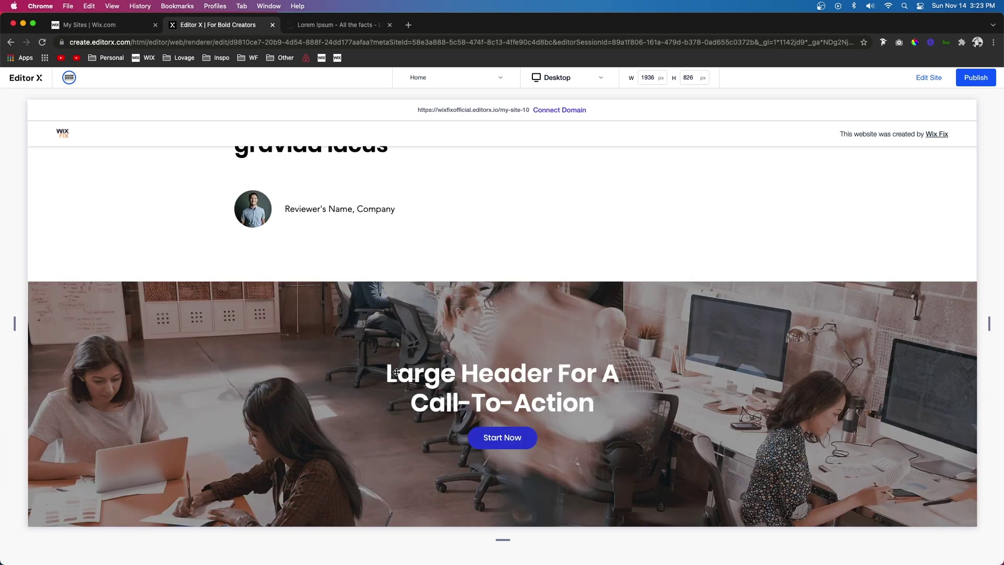
{"action": "scroll", "coordinate": [422, 376], "scroll_direction": "up", "scroll_amount": 20}
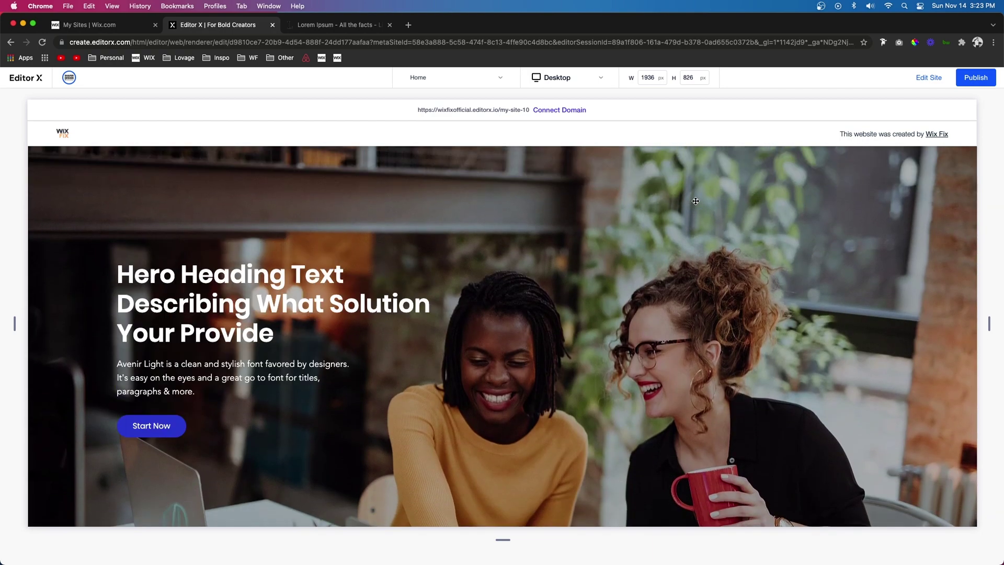
{"action": "scroll", "coordinate": [695, 201], "scroll_direction": "down", "scroll_amount": 6}
{"action": "scroll", "coordinate": [696, 200], "scroll_direction": "up", "scroll_amount": 6}
{"action": "scroll", "coordinate": [695, 200], "scroll_direction": "down", "scroll_amount": 4}
{"action": "scroll", "coordinate": [696, 200], "scroll_direction": "down", "scroll_amount": 10}
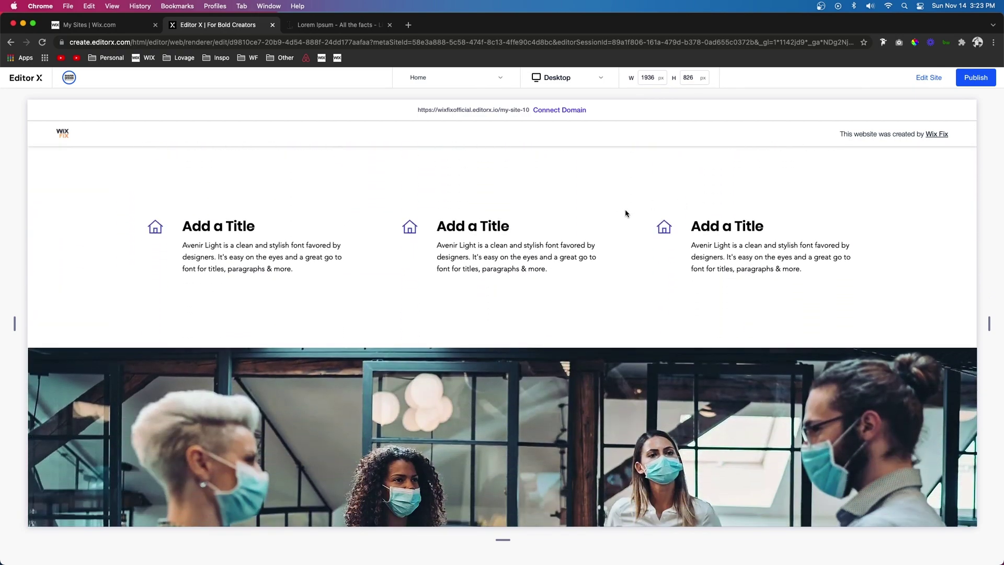
{"action": "scroll", "coordinate": [626, 214], "scroll_direction": "down", "scroll_amount": 10}
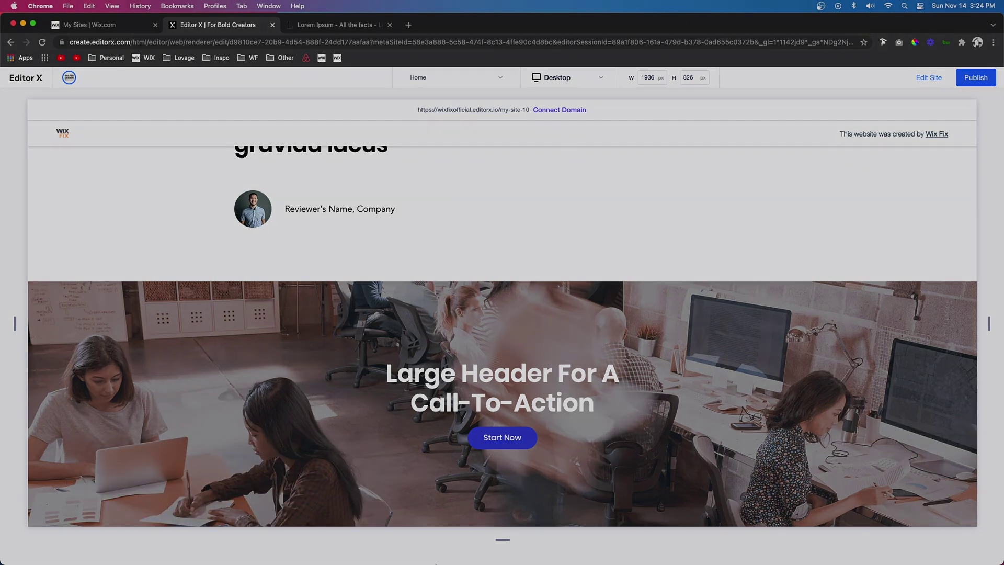
{"action": "mouse_move", "coordinate": [484, 553]}
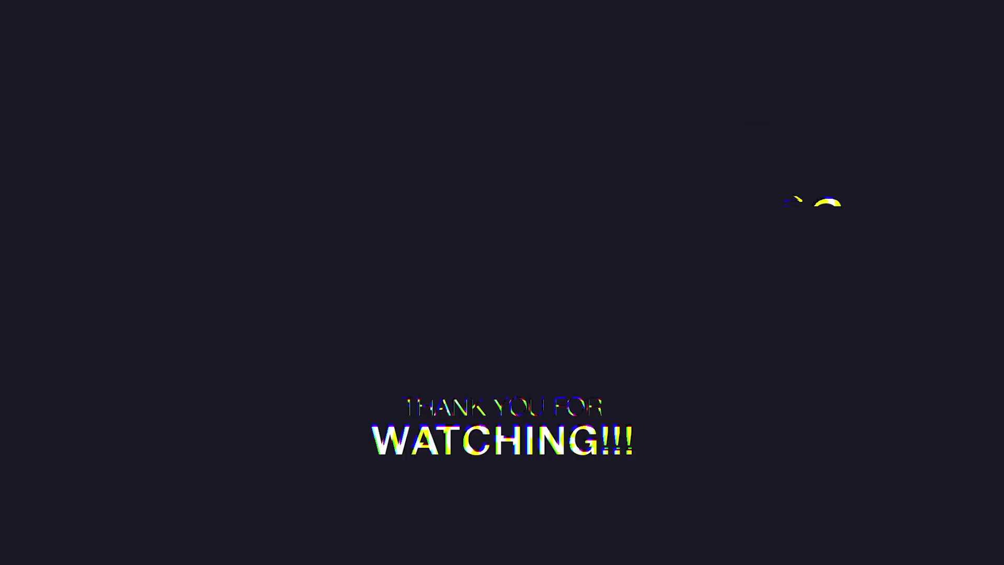